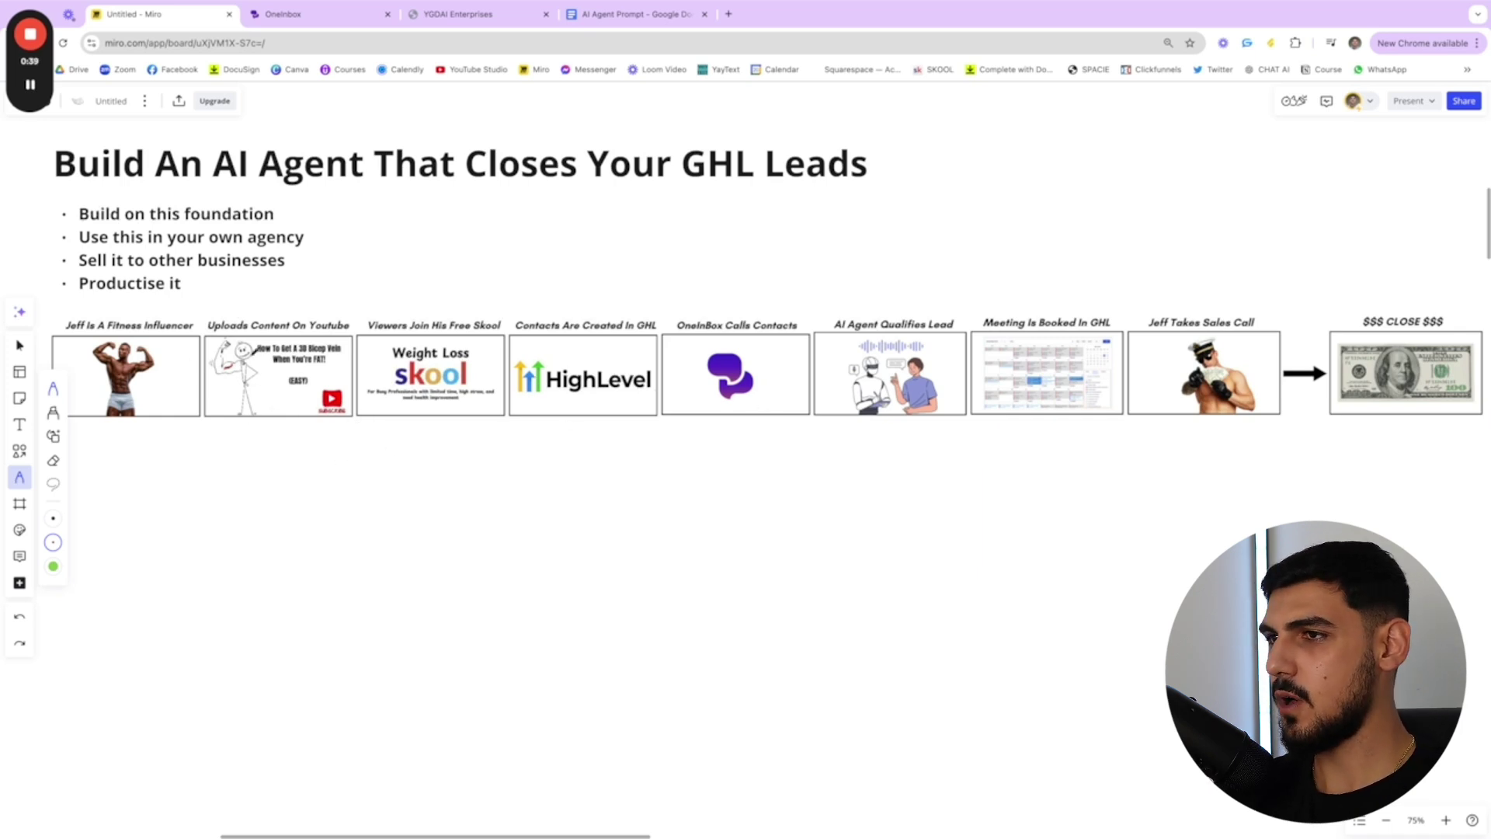
# - Draw a red line beneath the flow row from the HighLevel card to the $$$ CLOSE card
pyautogui.hscroll(4, 424, 400)
pyautogui.hscroll(15, 424, 400)
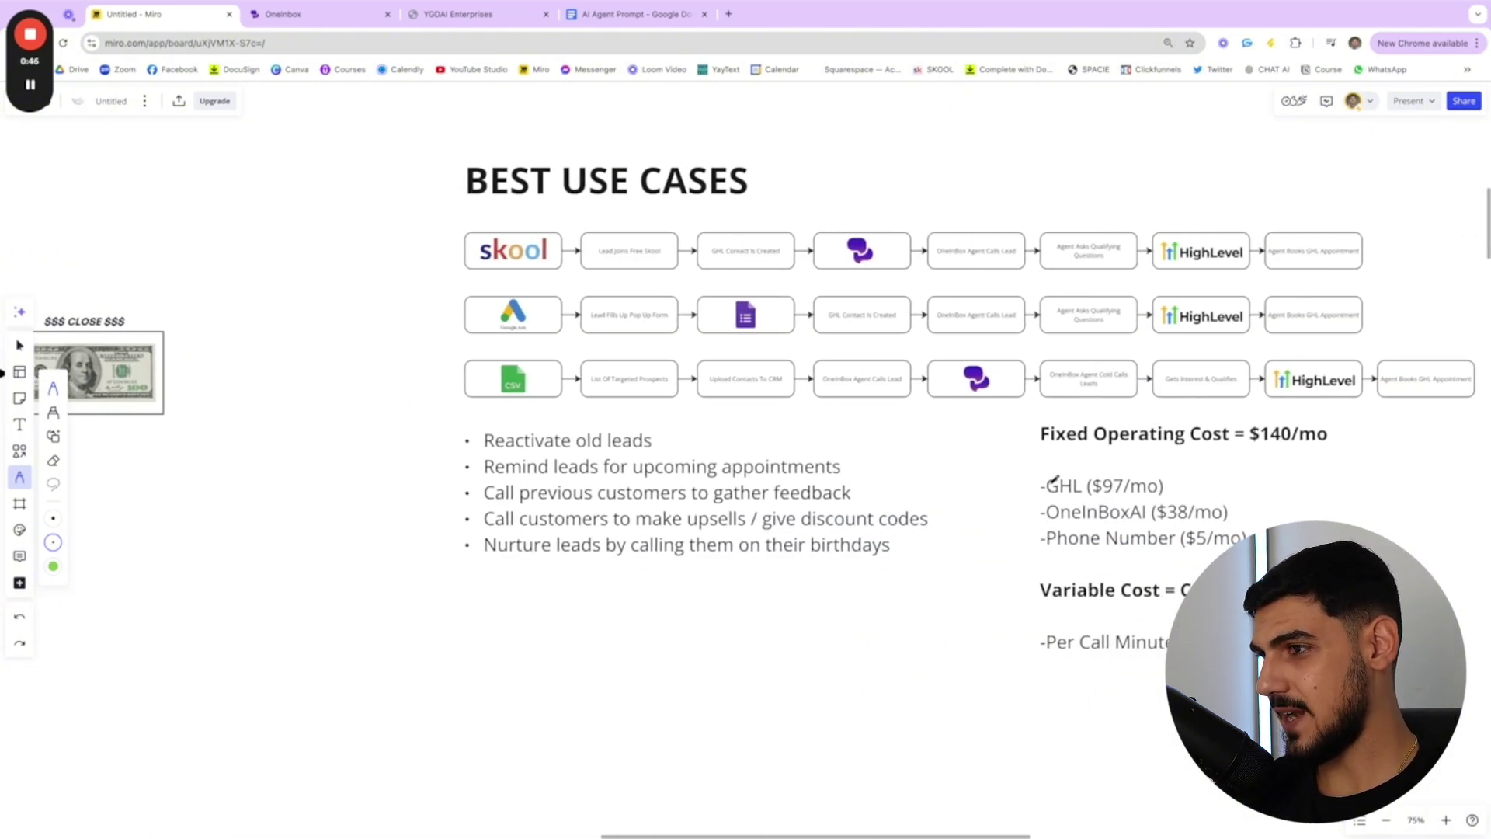
pyautogui.hscroll(-15, 916, 444)
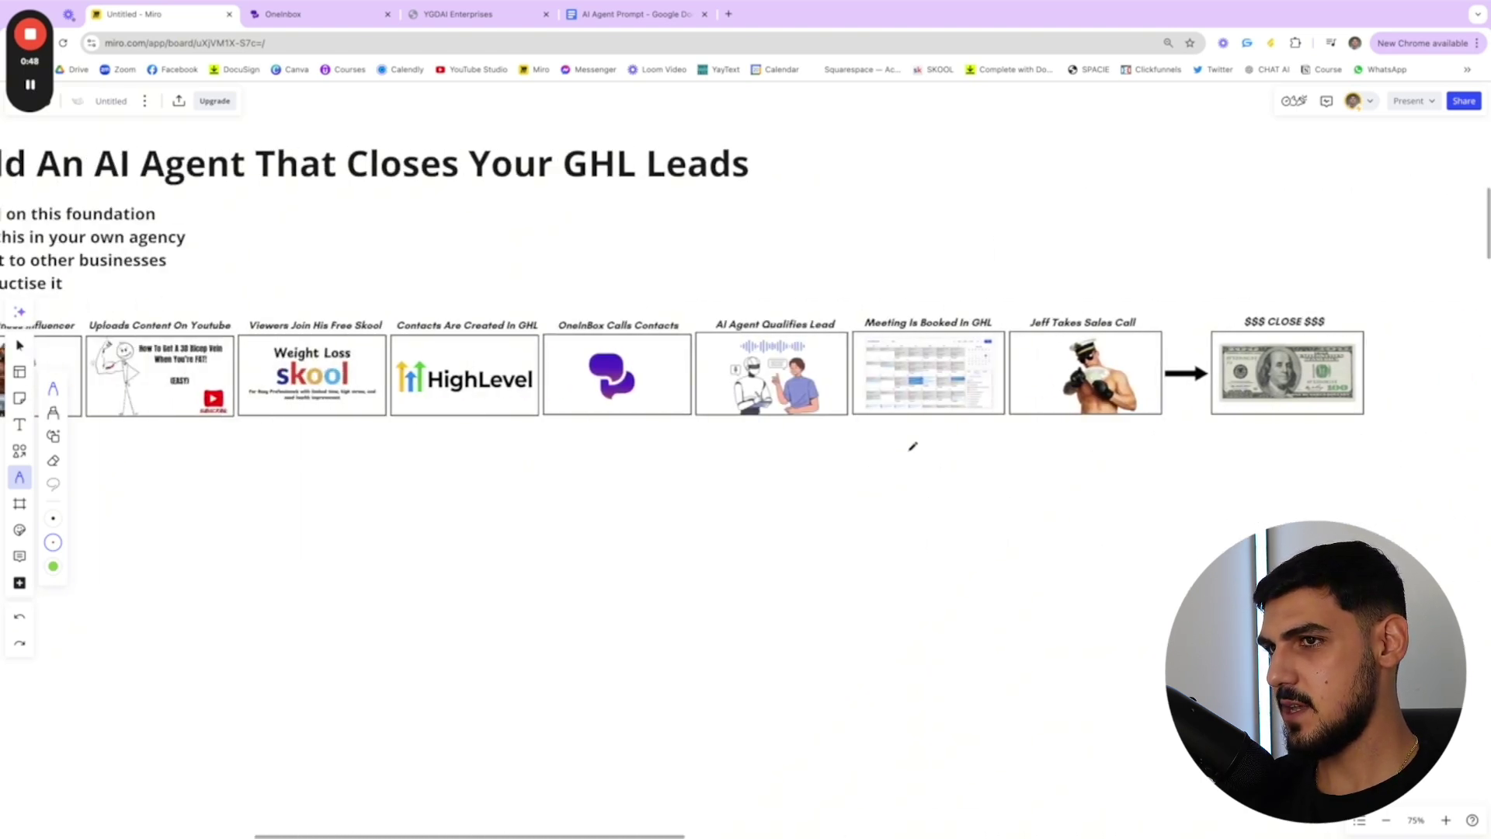
pyautogui.hscroll(-2, 912, 446)
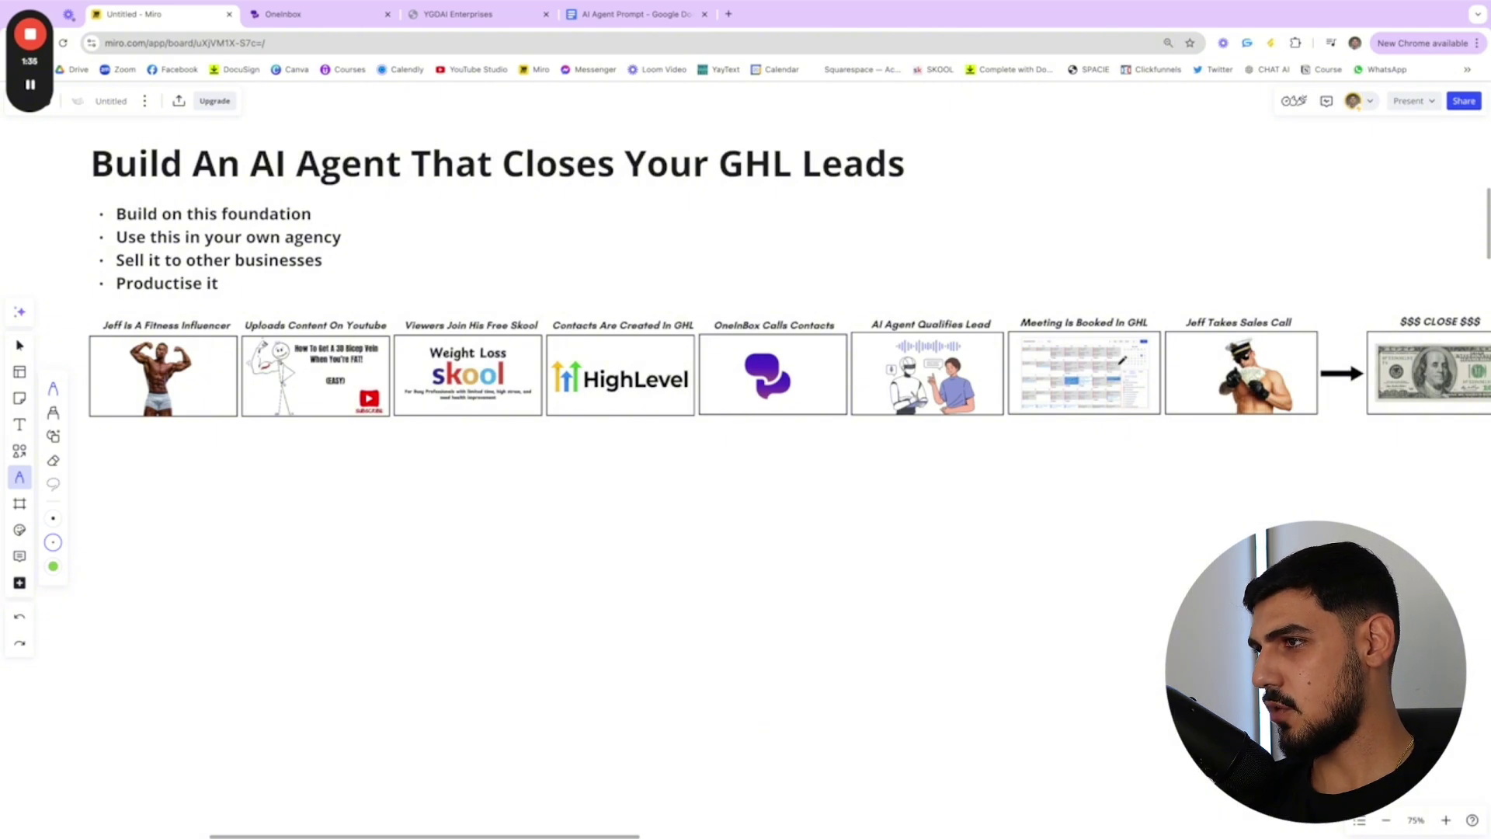
pyautogui.hscroll(2, 1124, 360)
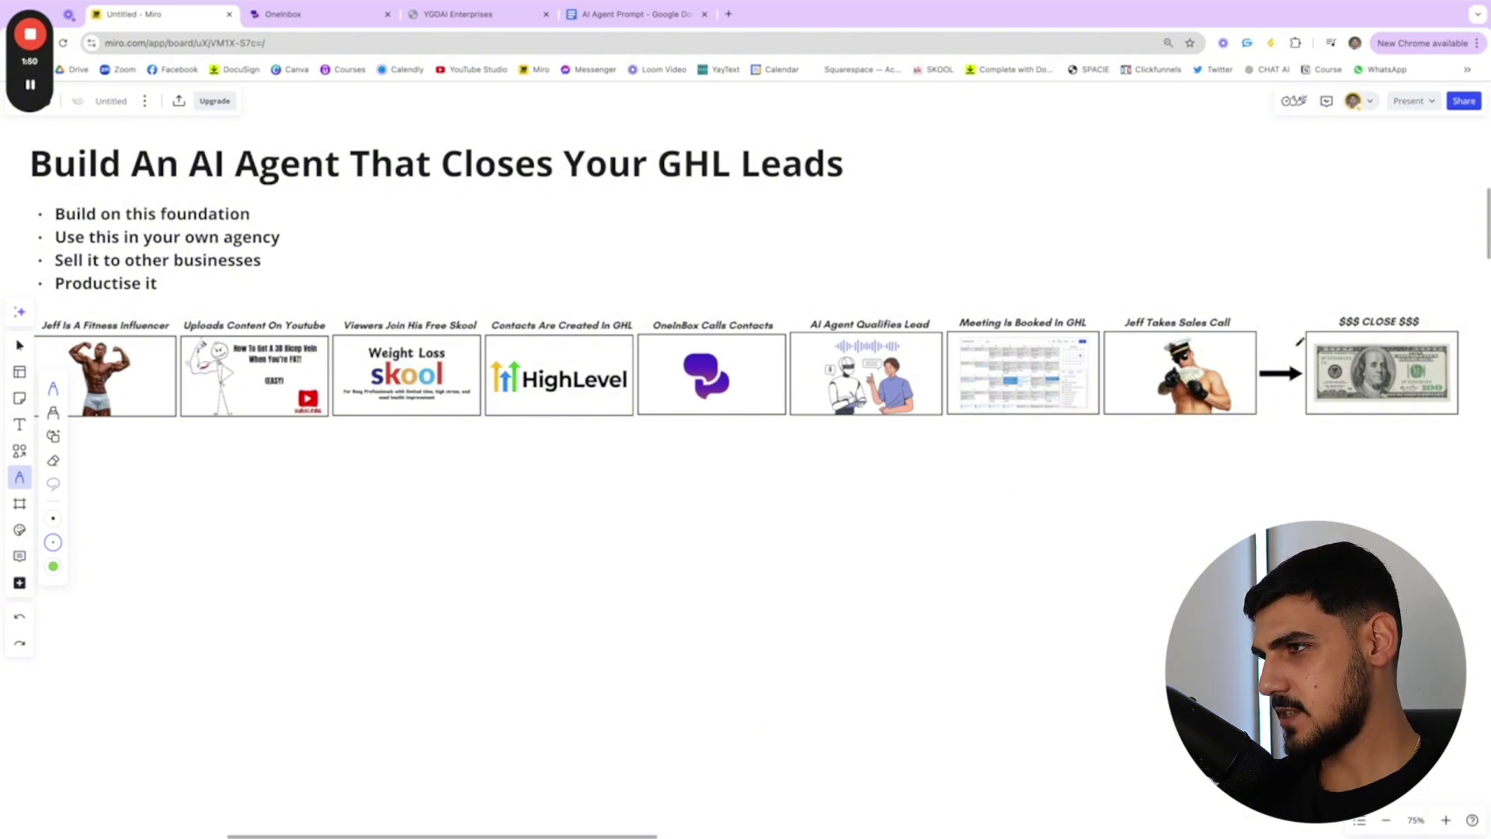
pyautogui.hscroll(3, 1297, 343)
pyautogui.hscroll(-3, 1276, 350)
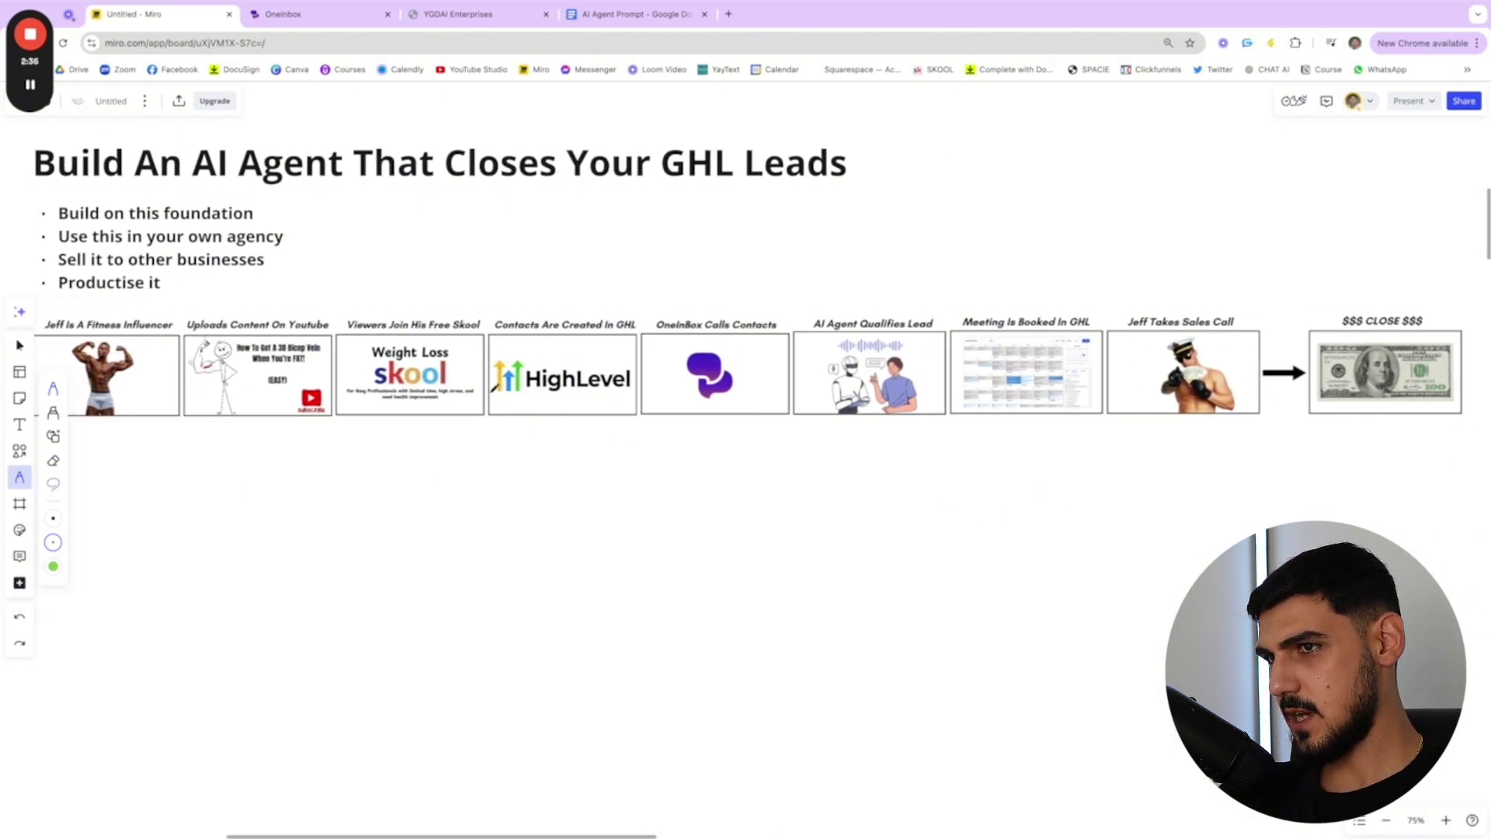
pyautogui.moveTo(486, 386)
pyautogui.mouseDown()
pyautogui.moveTo(485, 405)
pyautogui.moveTo(1240, 438)
pyautogui.moveTo(1457, 384)
pyautogui.mouseUp()
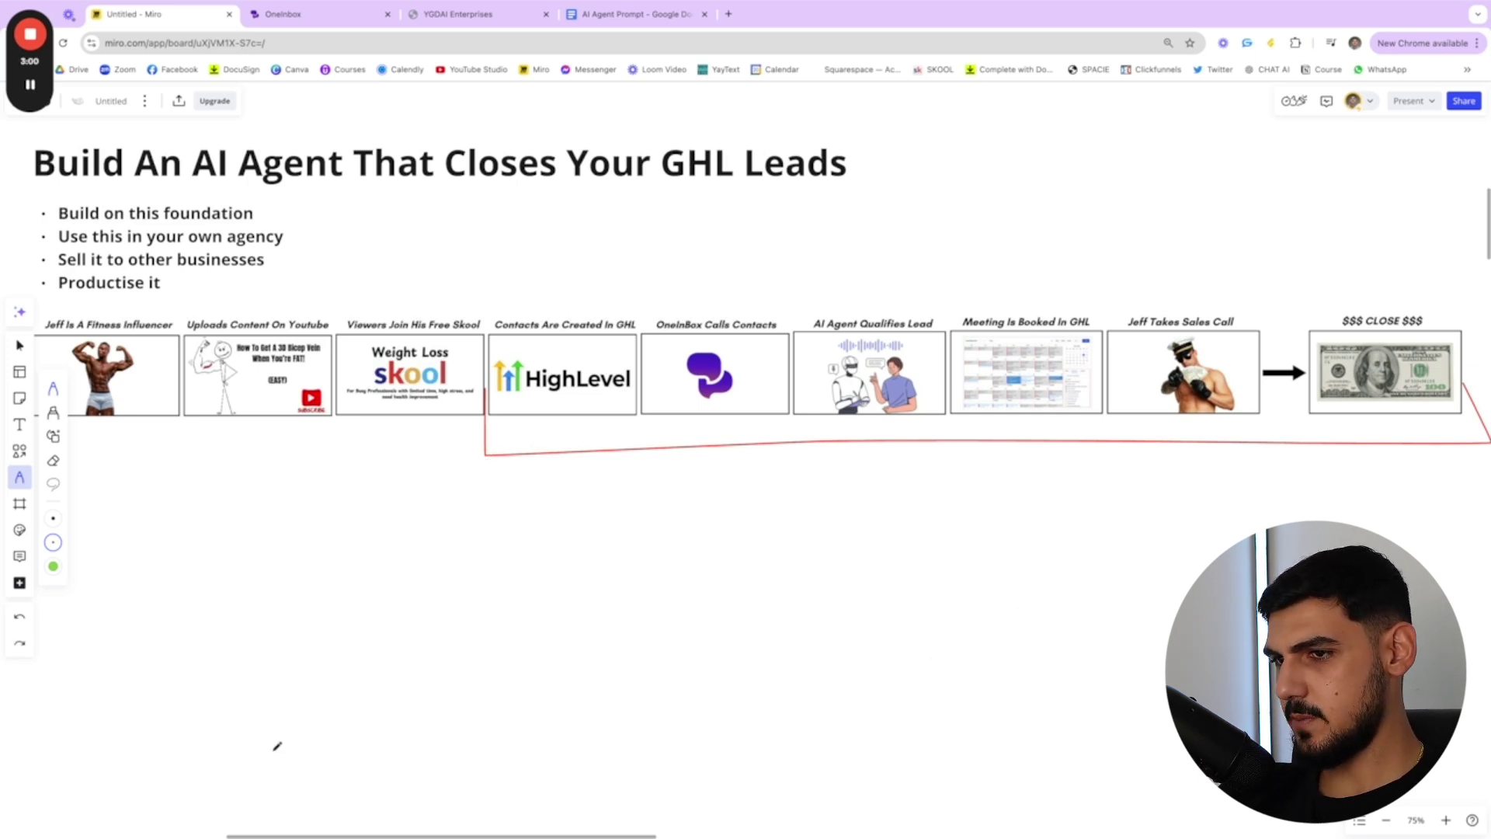
# - Sketch a red baseline with rising strokes lower on the board
pyautogui.moveTo(272, 751); pyautogui.dragTo(730, 757)
pyautogui.moveTo(392, 755)
pyautogui.mouseDown()
pyautogui.moveTo(296, 594)
pyautogui.moveTo(345, 595)
pyautogui.mouseUp()
pyautogui.moveTo(448, 754)
pyautogui.mouseDown()
pyautogui.moveTo(474, 657)
pyautogui.moveTo(512, 649)
pyautogui.mouseUp()
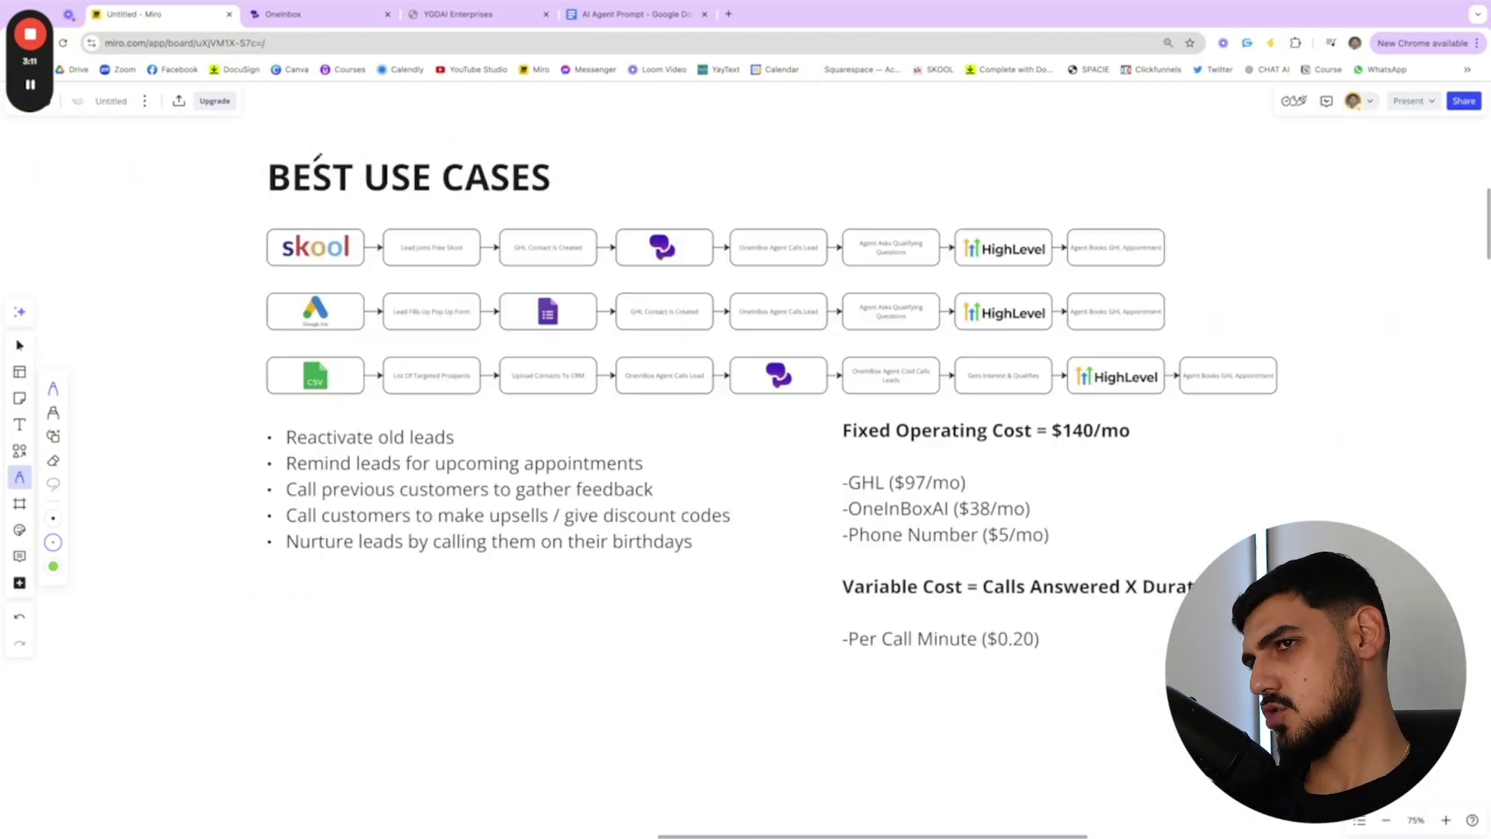
pyautogui.hscroll(2, 362, 201)
# - Tick the Skool, Google Ads and CSV use-case rows and underline the birthday-calling bullet in red
pyautogui.scroll(-2, 362, 204)
pyautogui.hscroll(2, 361, 204)
pyautogui.scroll(2, 360, 201)
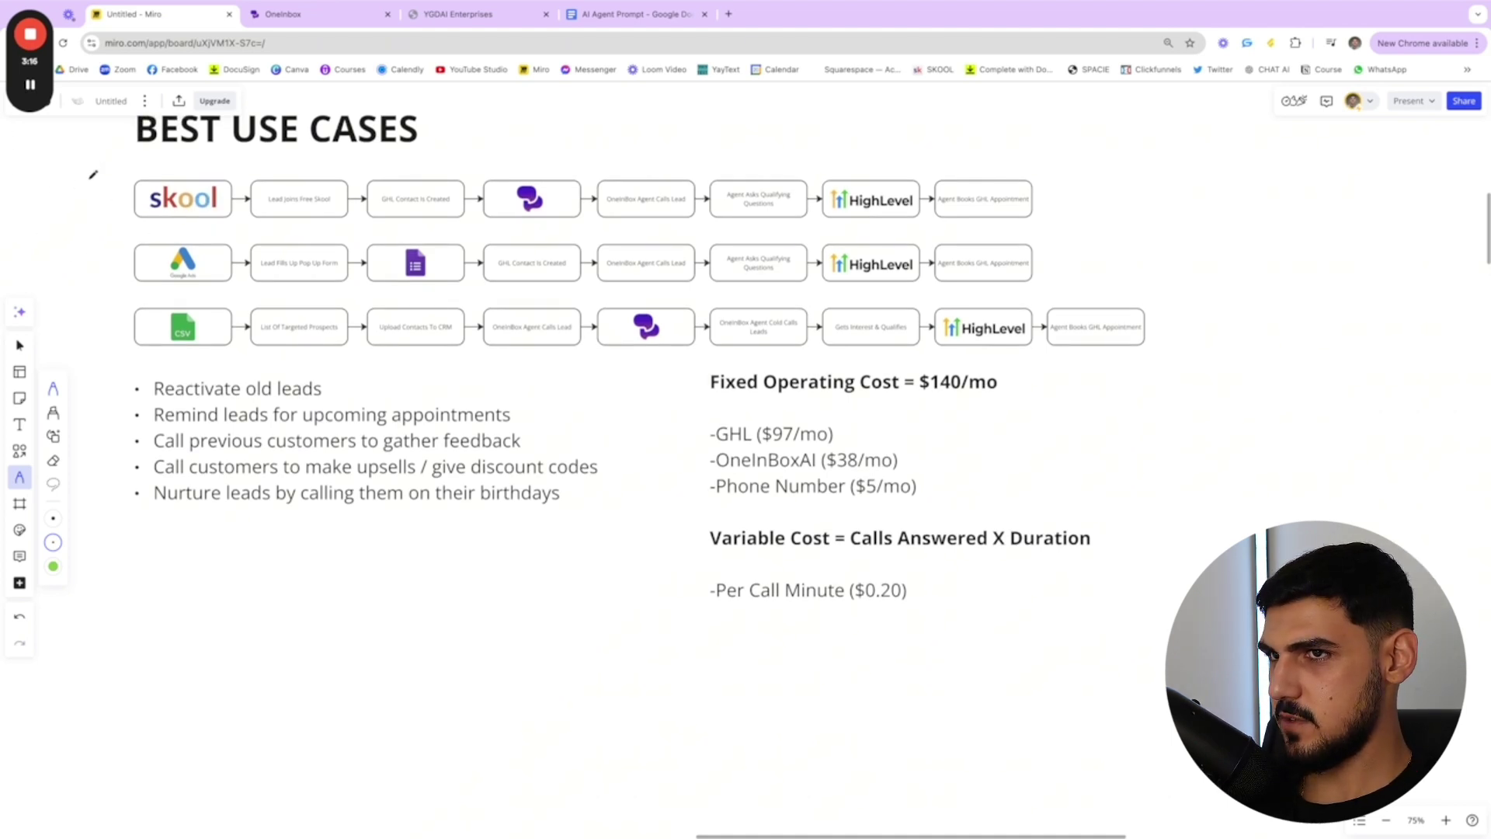
pyautogui.moveTo(92, 188); pyautogui.dragTo(114, 193)
pyautogui.moveTo(95, 254); pyautogui.dragTo(114, 248)
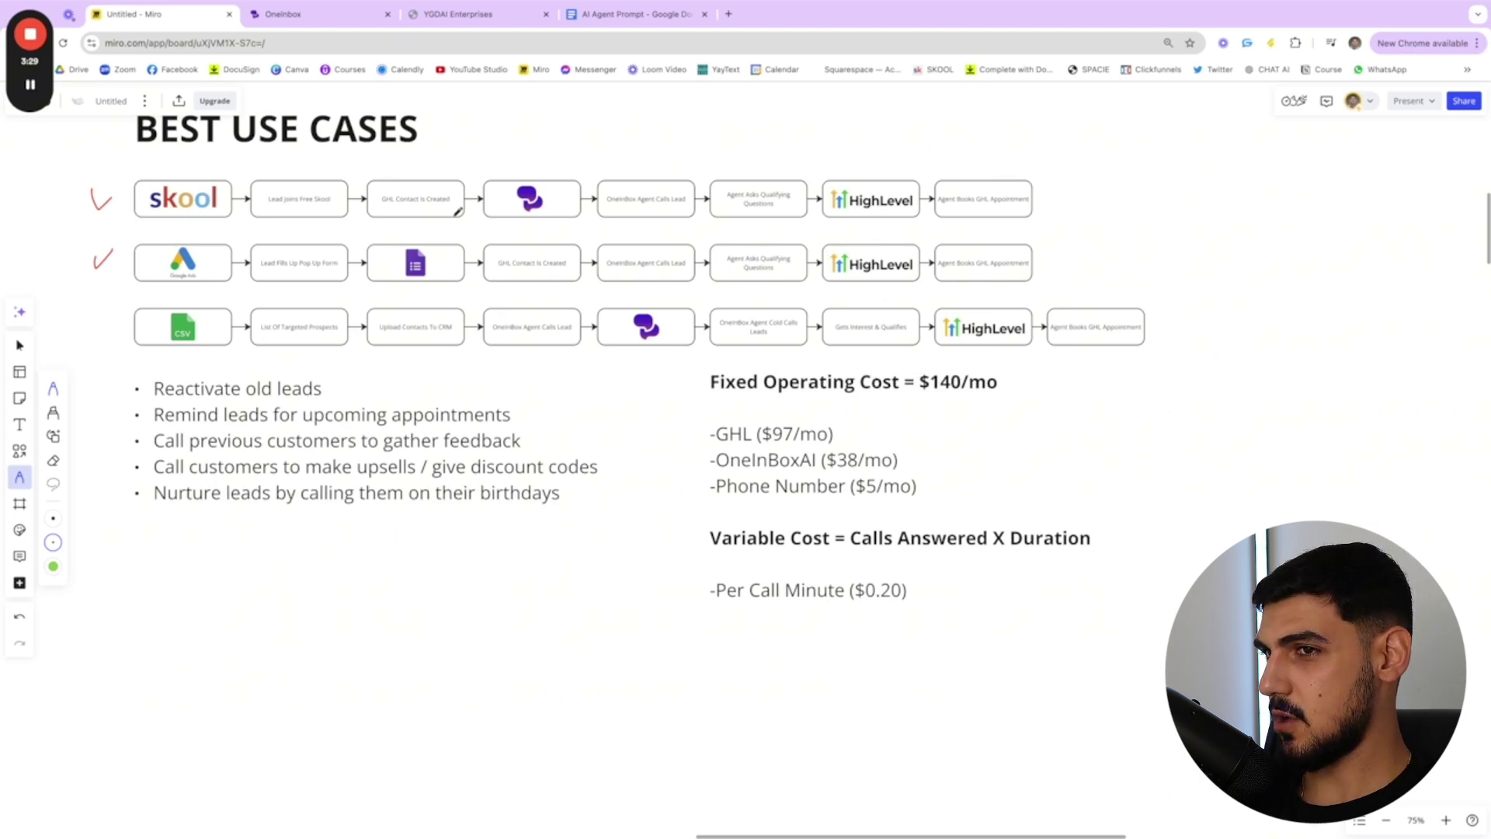
pyautogui.moveTo(84, 315); pyautogui.dragTo(141, 294)
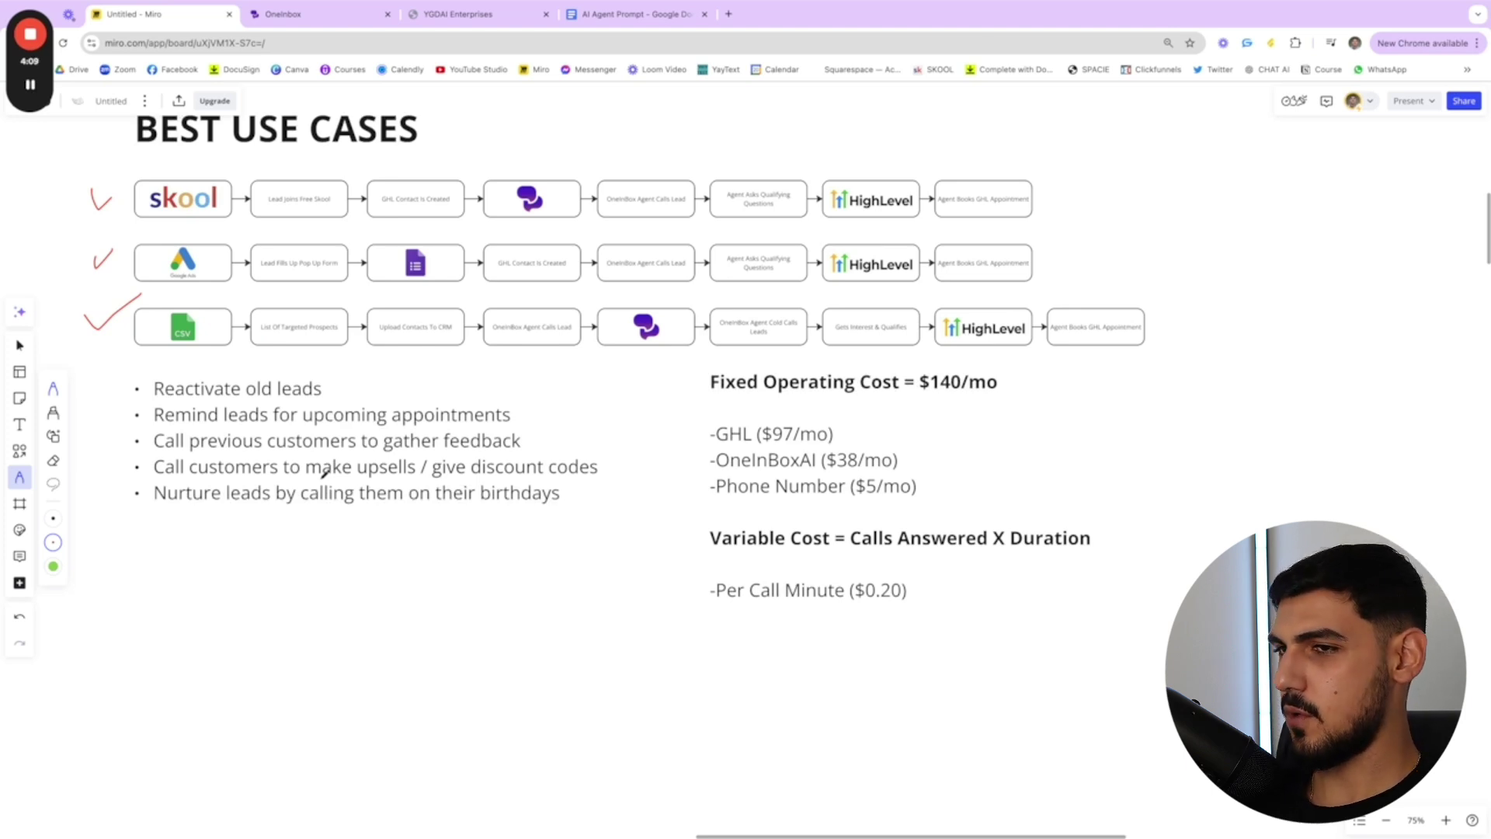
pyautogui.moveTo(119, 515); pyautogui.dragTo(500, 509)
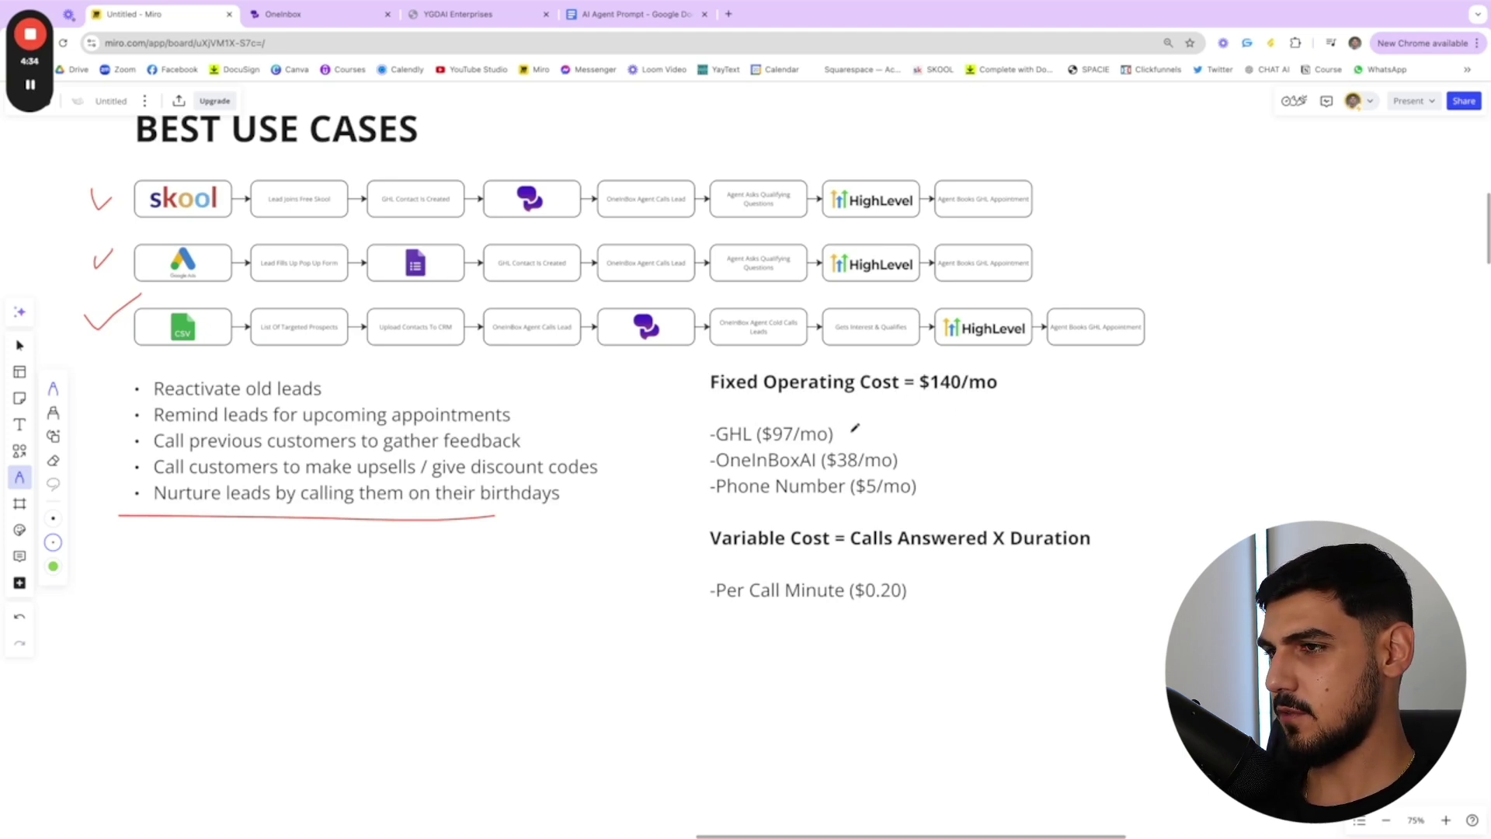
# - Tick the fixed costs, including GHL $97/mo and Phone Number $5/mo, and underline $140/mo
pyautogui.moveTo(847, 433)
pyautogui.mouseDown()
pyautogui.moveTo(872, 426)
pyautogui.moveTo(924, 449)
pyautogui.mouseUp()
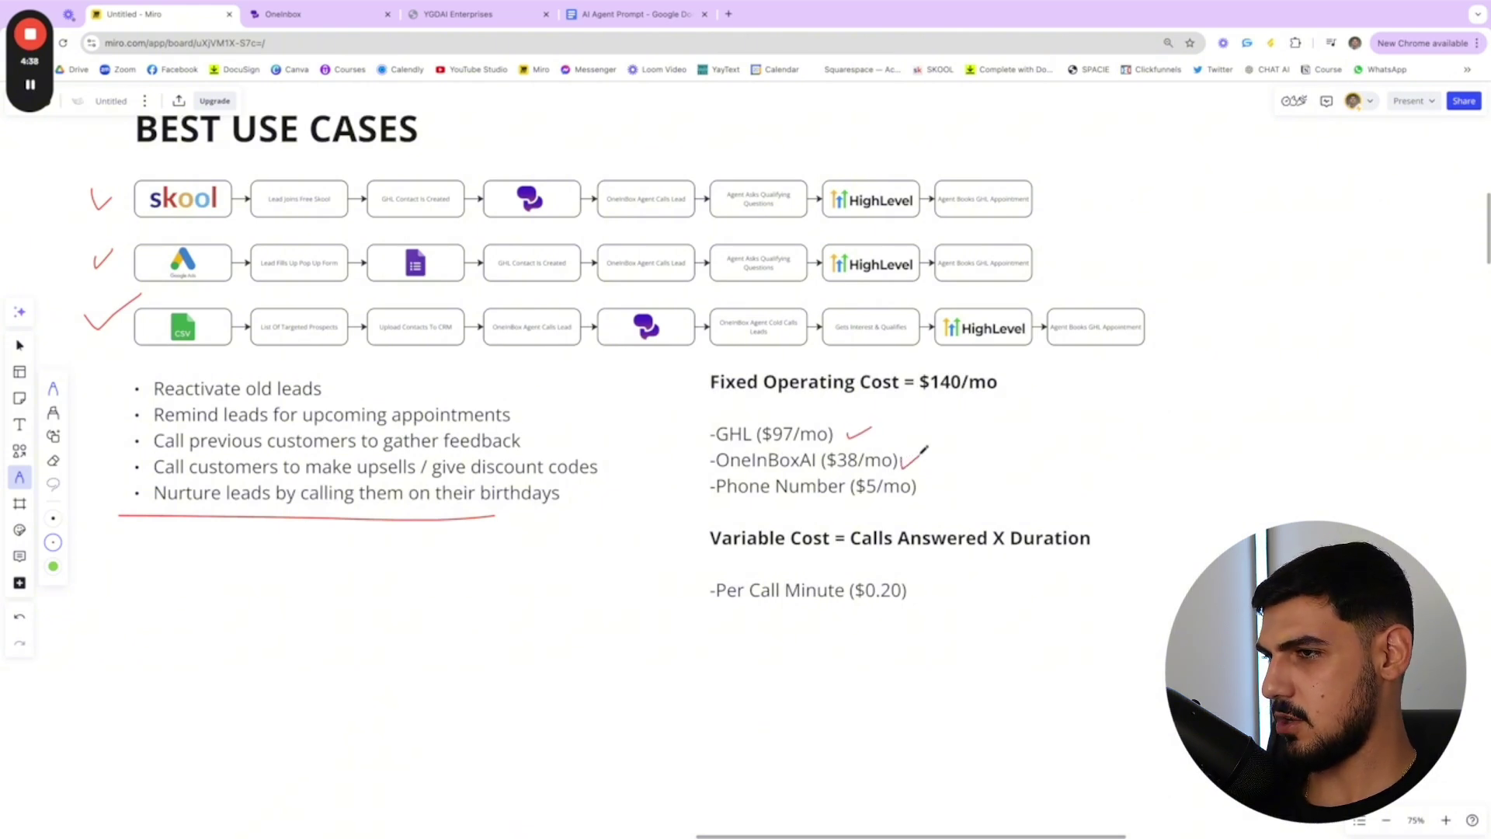
pyautogui.moveTo(925, 486); pyautogui.dragTo(949, 477)
pyautogui.moveTo(997, 391); pyautogui.dragTo(914, 396)
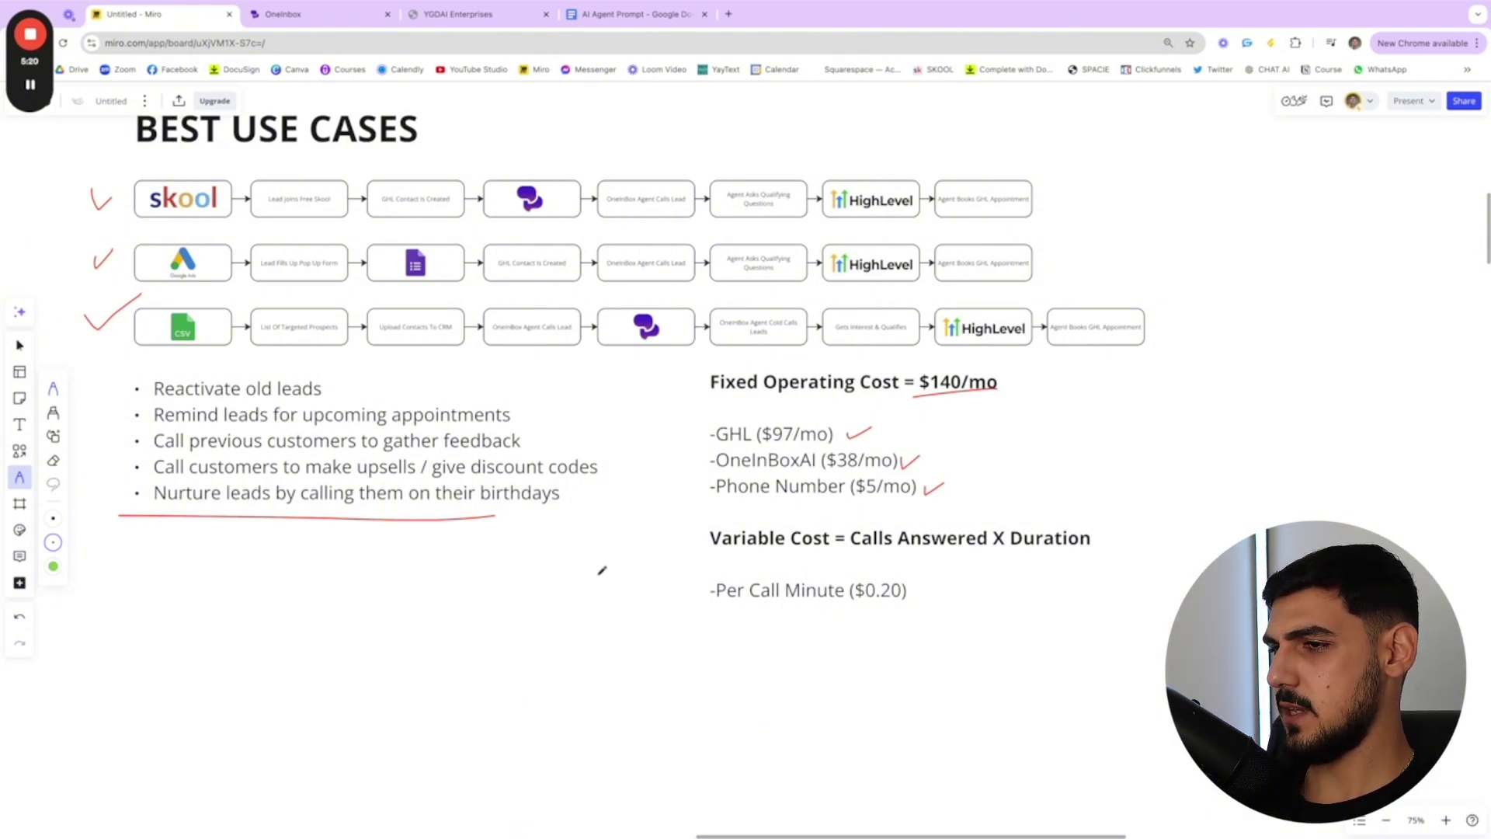
# - Draw a red dollar sign with a right-pointing arrow below the bullet list
pyautogui.hscroll(-2, 575, 586)
pyautogui.moveTo(245, 618)
pyautogui.mouseDown()
pyautogui.moveTo(217, 641)
pyautogui.moveTo(237, 669)
pyautogui.mouseUp()
pyautogui.moveTo(229, 587)
pyautogui.mouseDown()
pyautogui.moveTo(239, 672)
pyautogui.moveTo(303, 629)
pyautogui.moveTo(354, 626)
pyautogui.mouseUp()
pyautogui.moveTo(353, 627)
pyautogui.mouseDown()
pyautogui.moveTo(318, 648)
pyautogui.moveTo(400, 619)
pyautogui.moveTo(486, 629)
pyautogui.mouseUp()
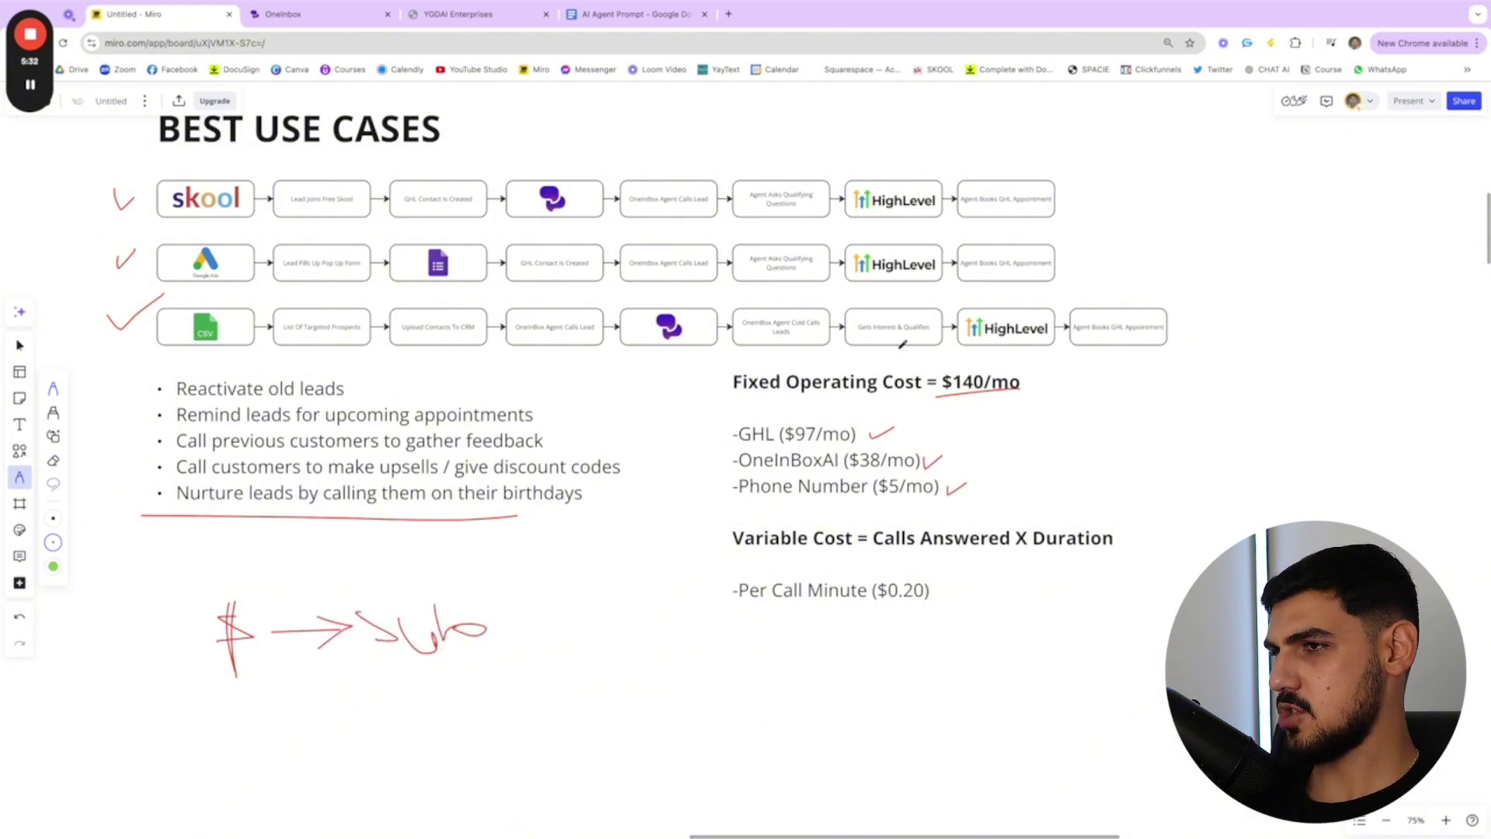
pyautogui.scroll(1, 862, 415)
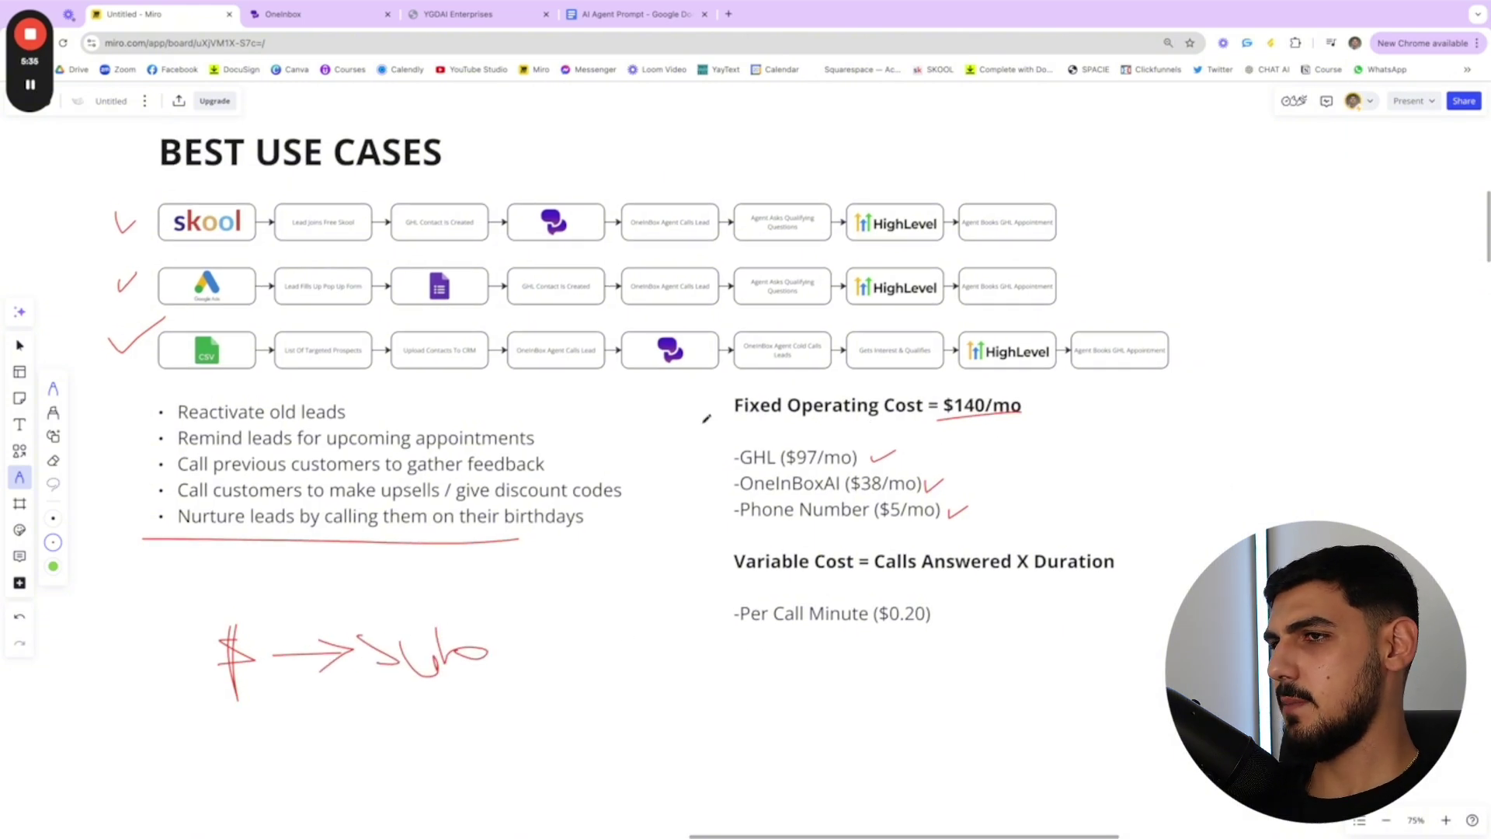
# - In OneInbox, go from AI Agents to Settings > Integrations and confirm HighLevel is Connected
pyautogui.hscroll(-10, 715, 412)
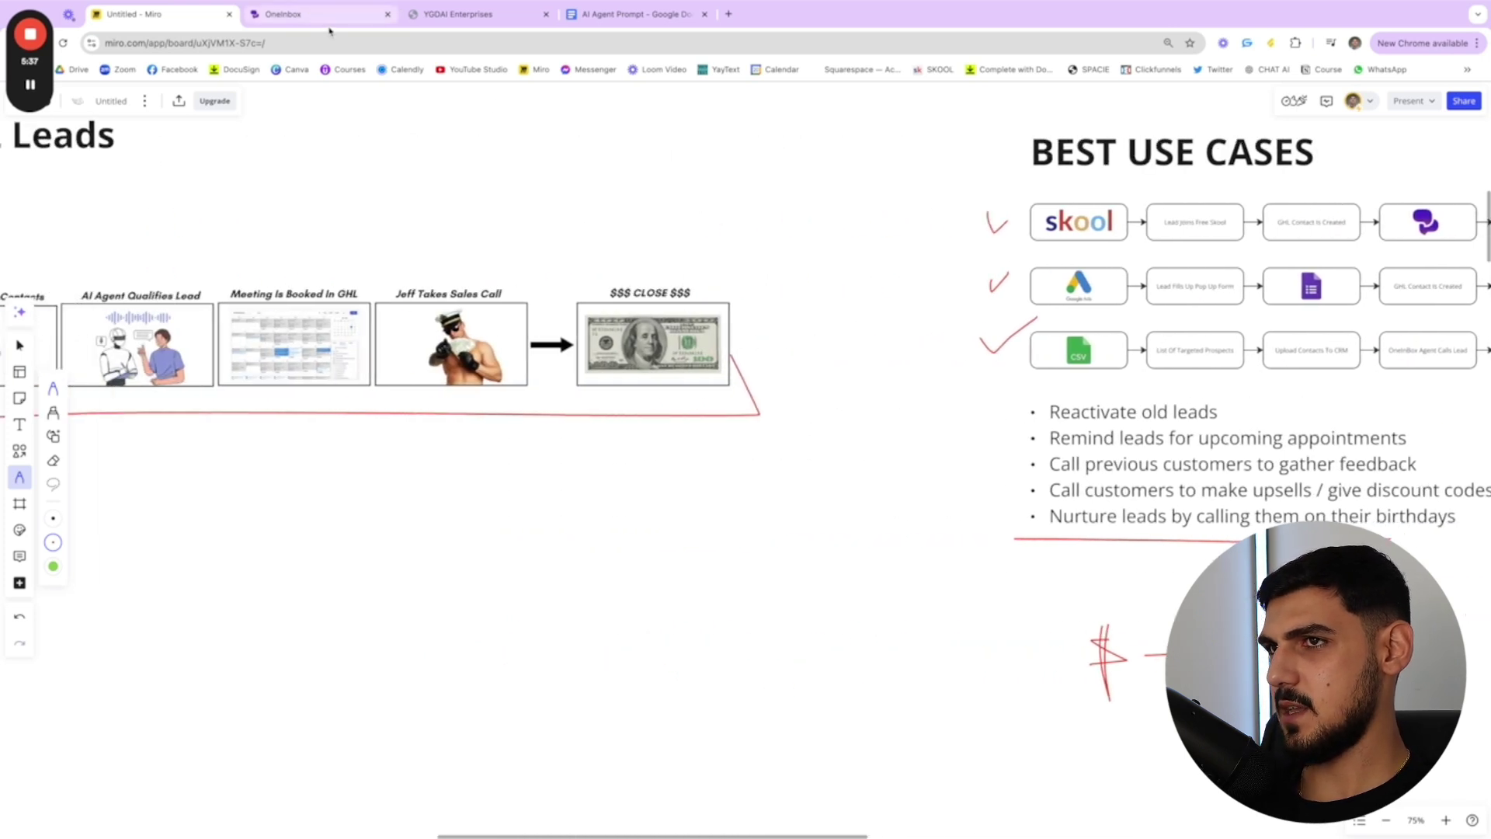
pyautogui.click(330, 16)
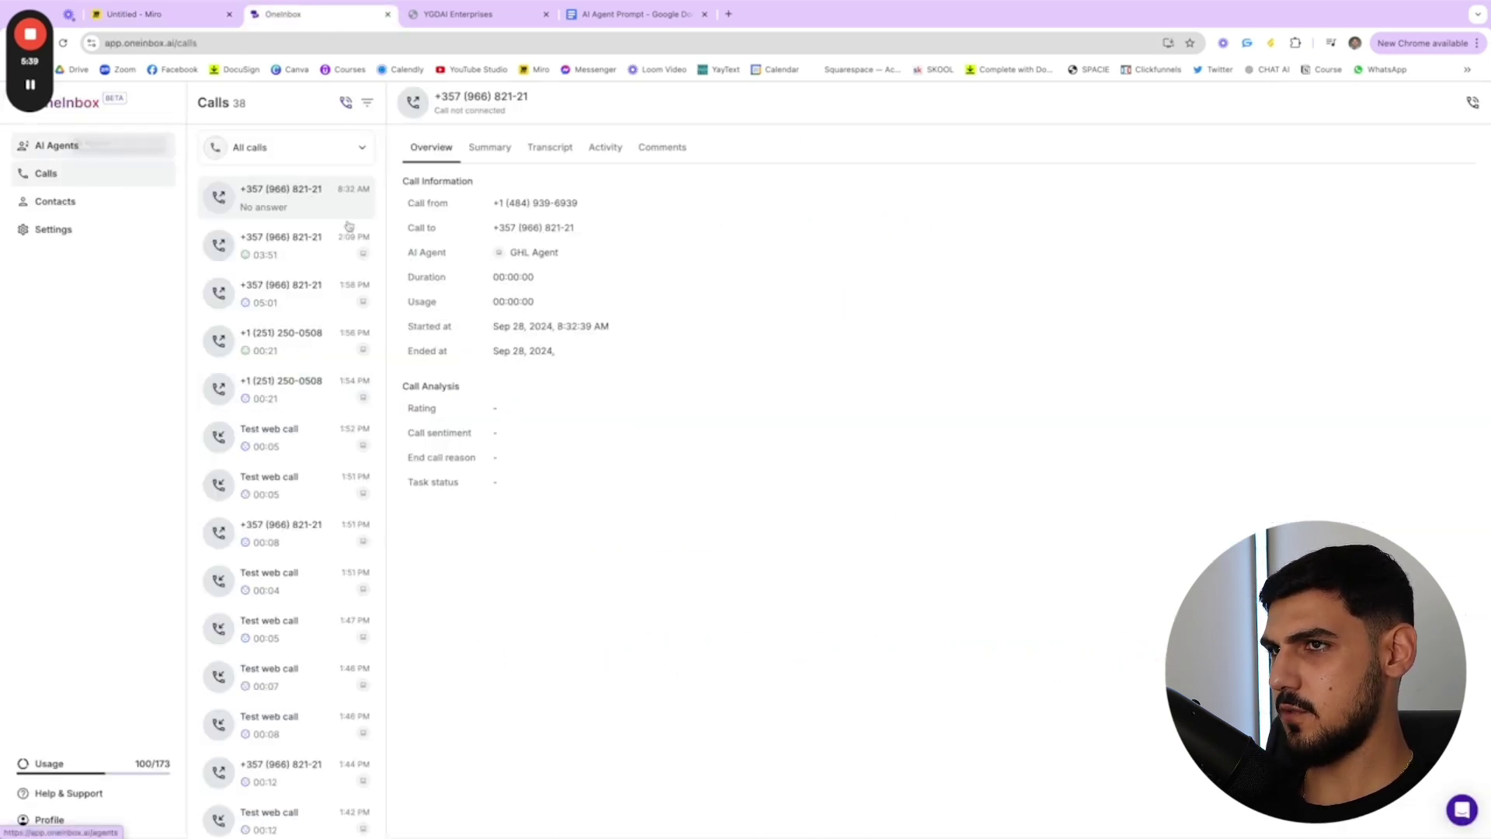
pyautogui.click(61, 148)
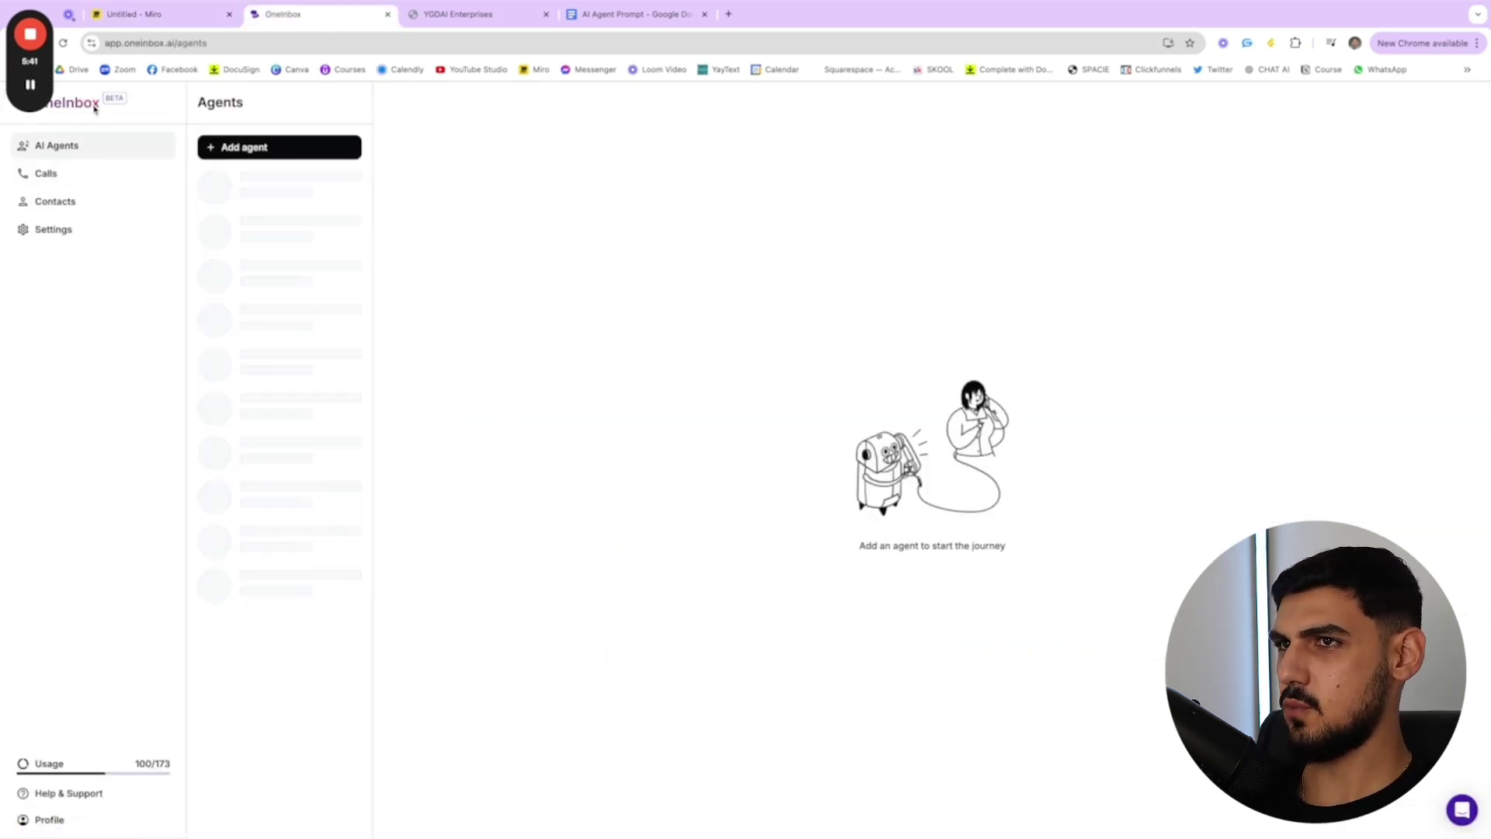
pyautogui.hotkey('ctrl', 'Tab')
pyautogui.click(312, 15)
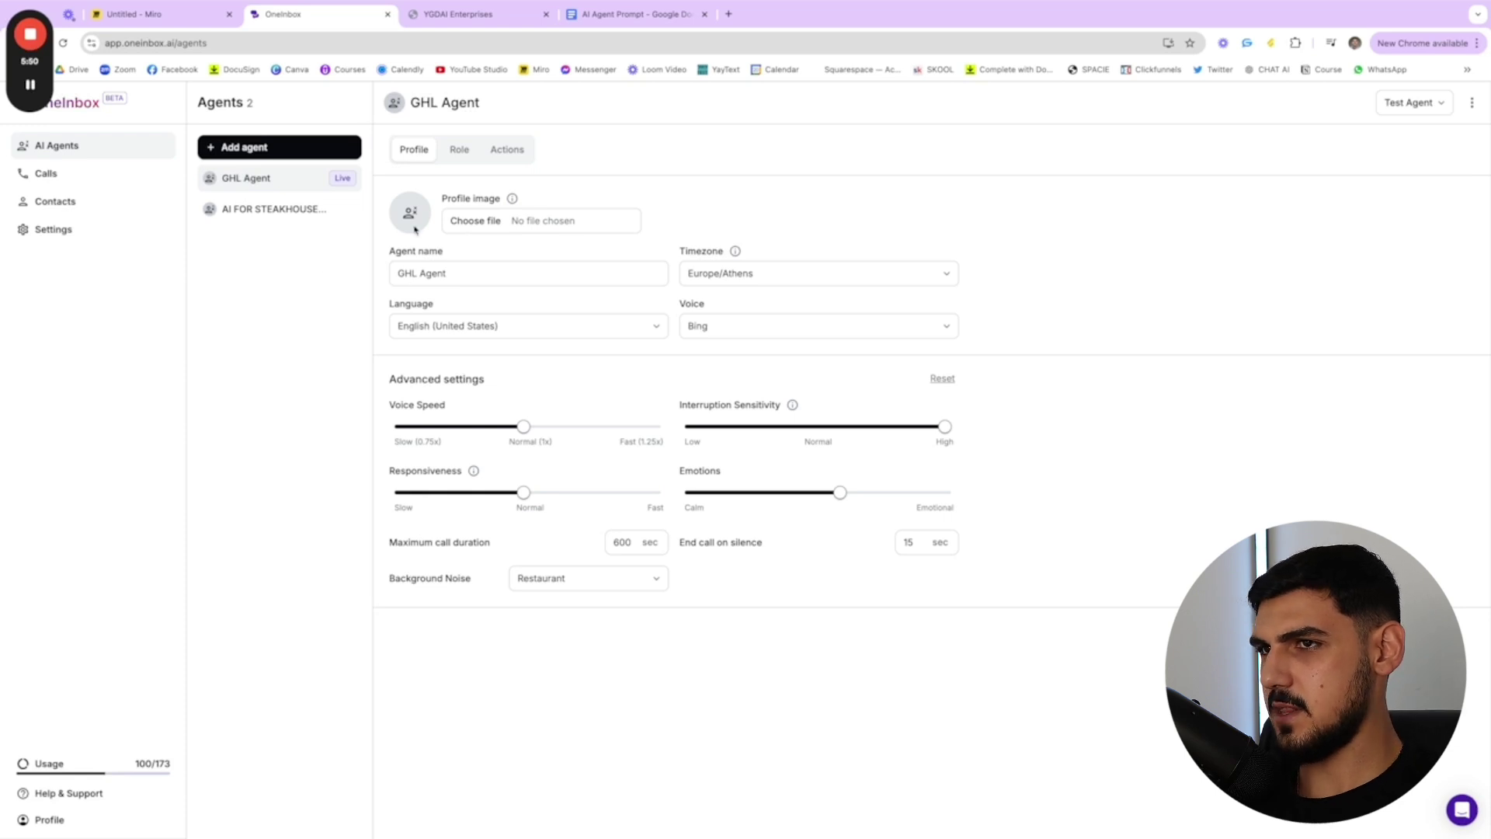
pyautogui.click(89, 228)
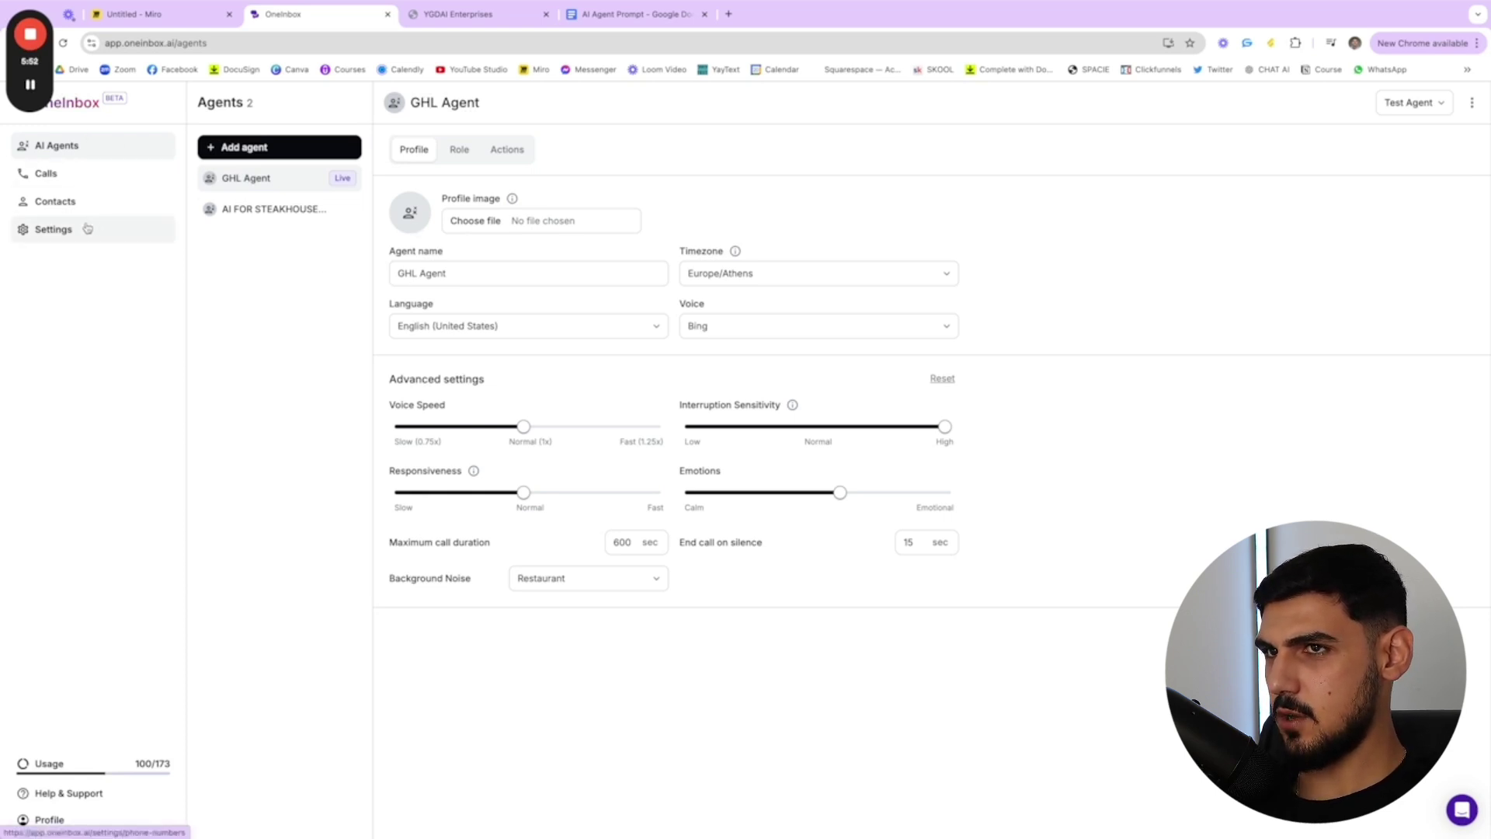
pyautogui.click(306, 241)
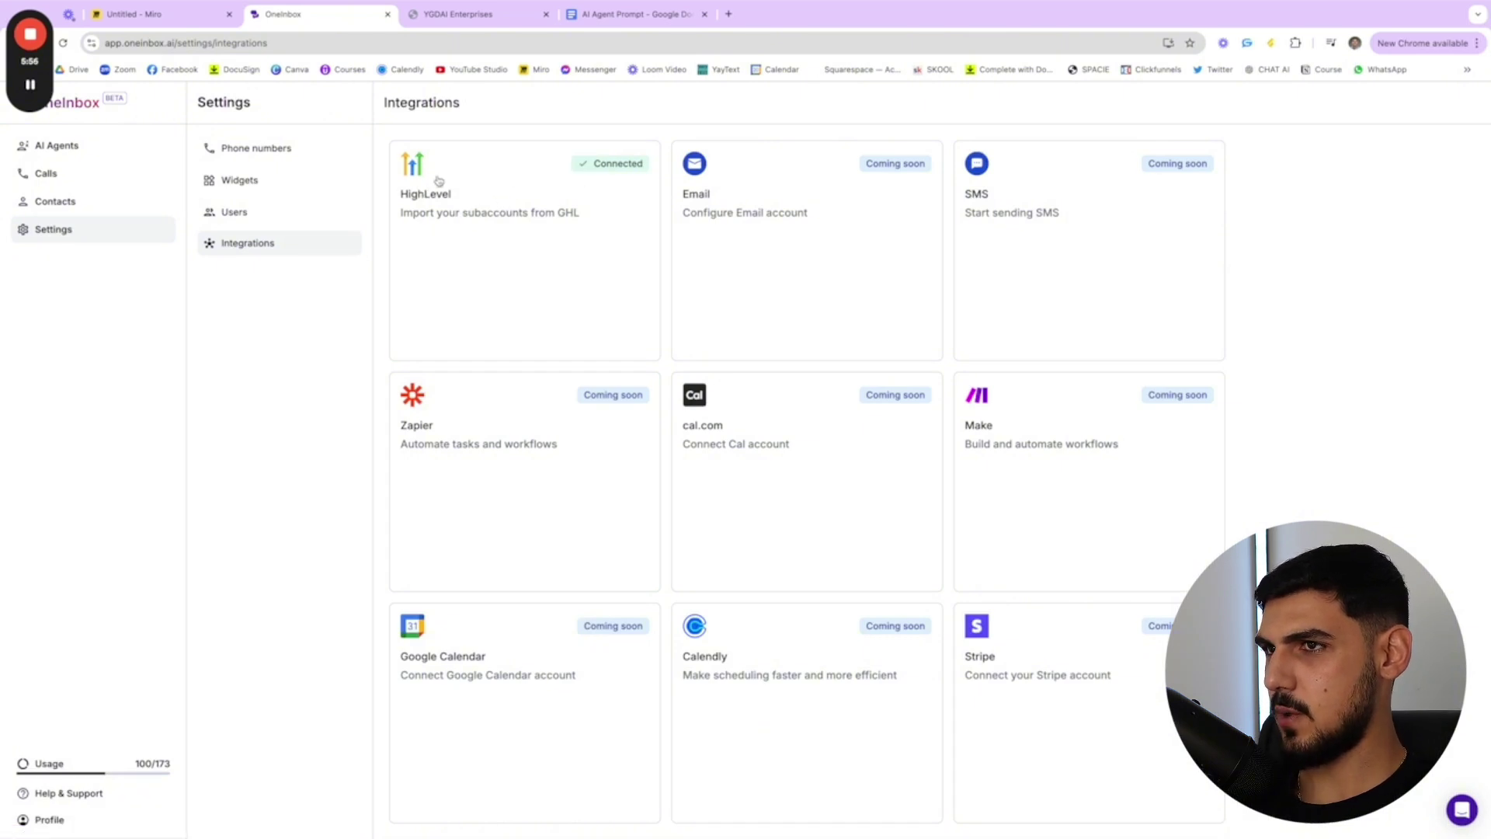
# - In GoHighLevel's App Marketplace, filter to installed apps and open the OneInbox AI app
pyautogui.click(458, 24)
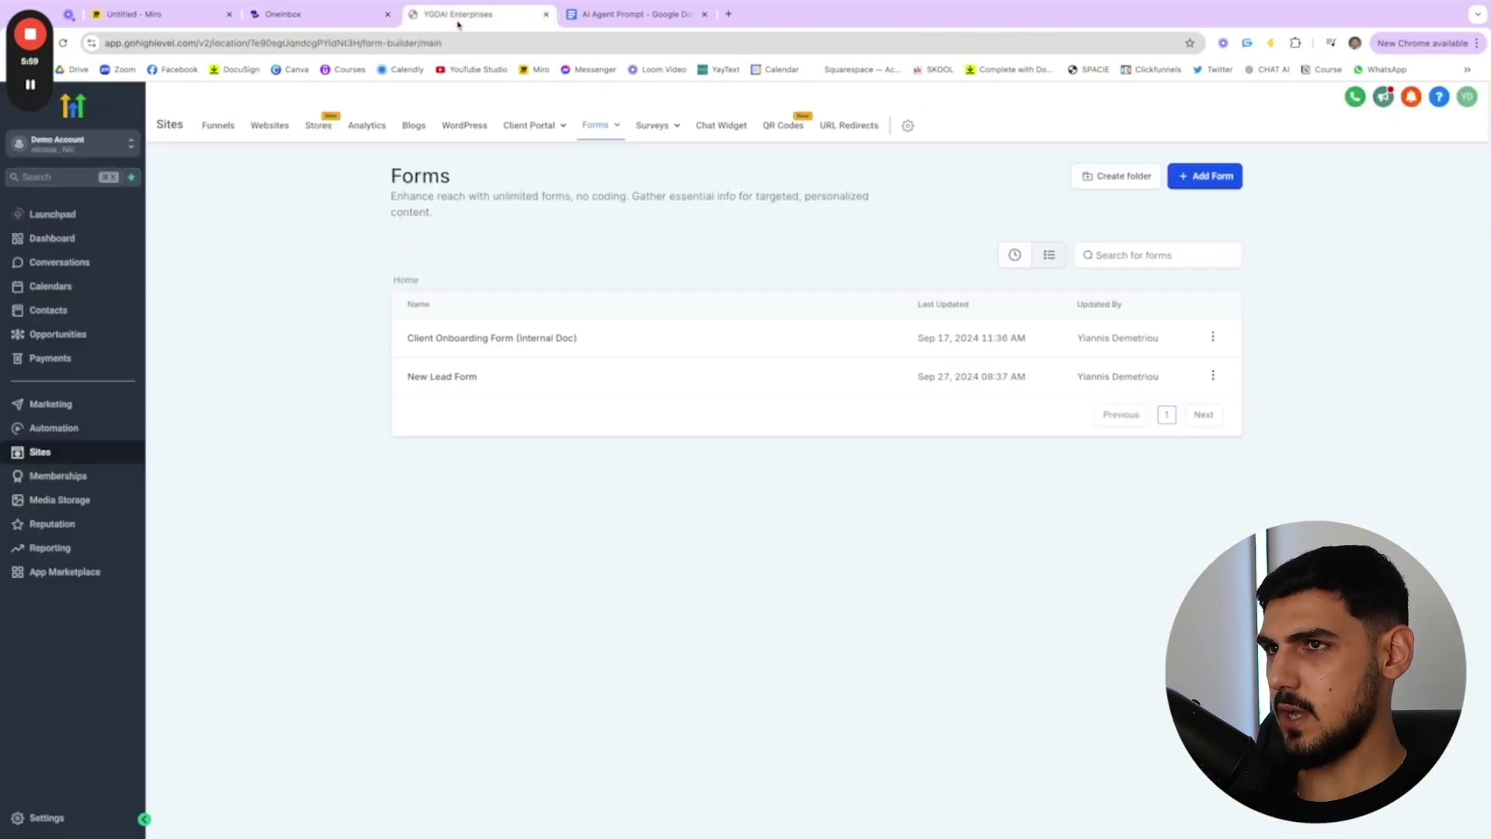
pyautogui.click(70, 572)
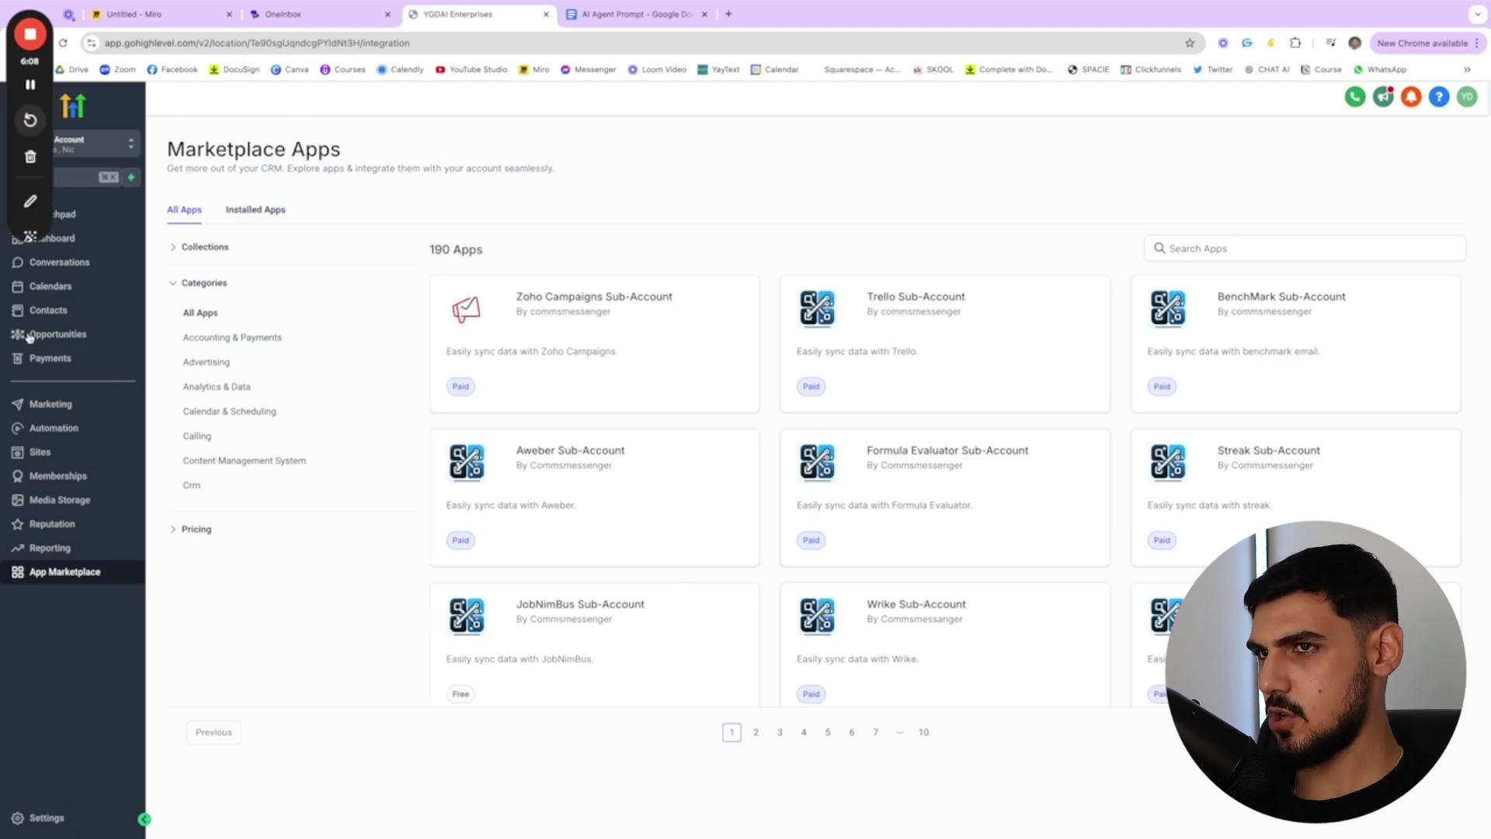
pyautogui.moveTo(168, 152); pyautogui.dragTo(393, 160)
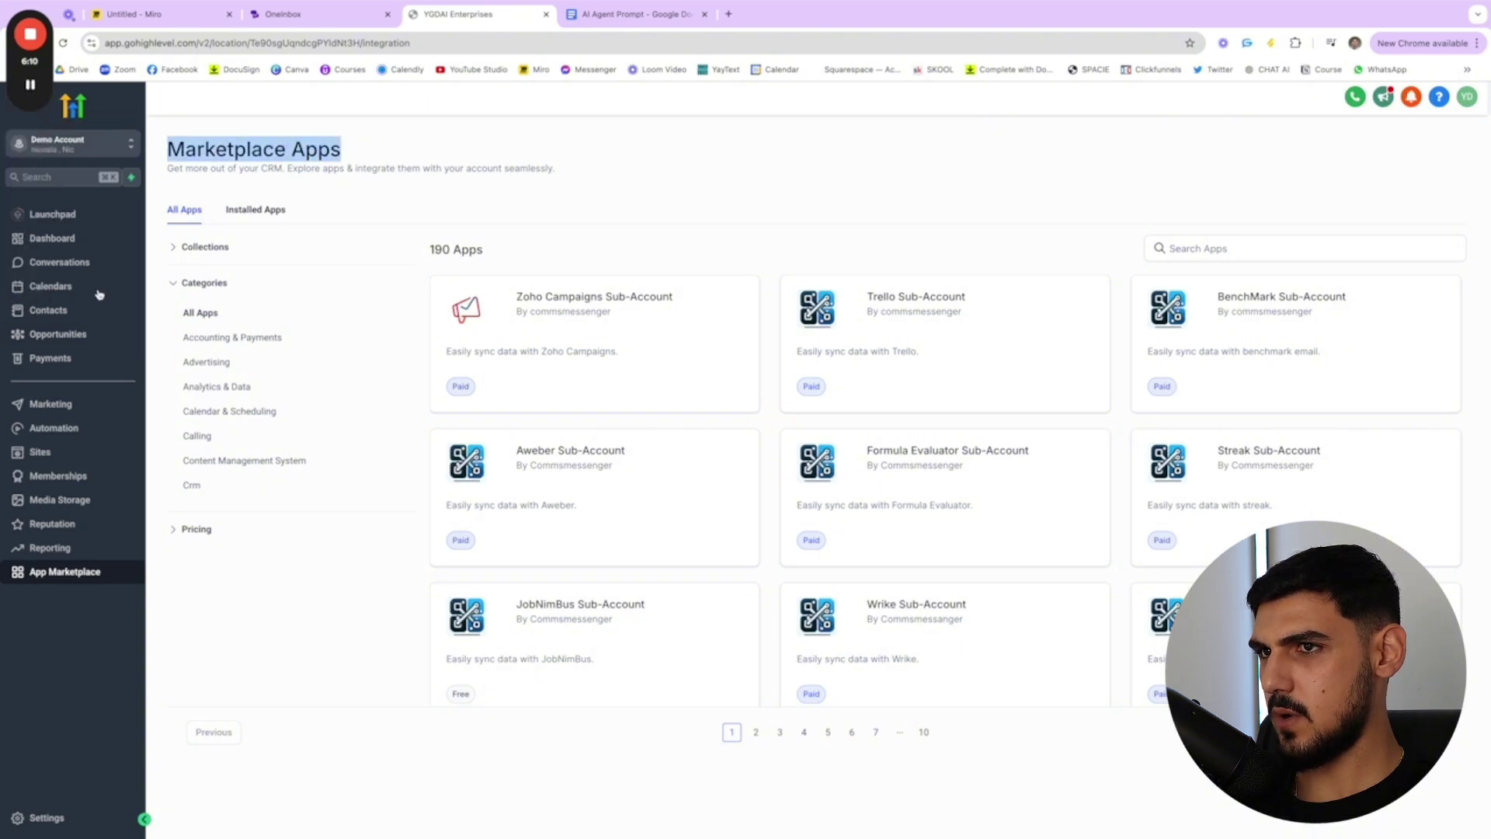
pyautogui.click(252, 211)
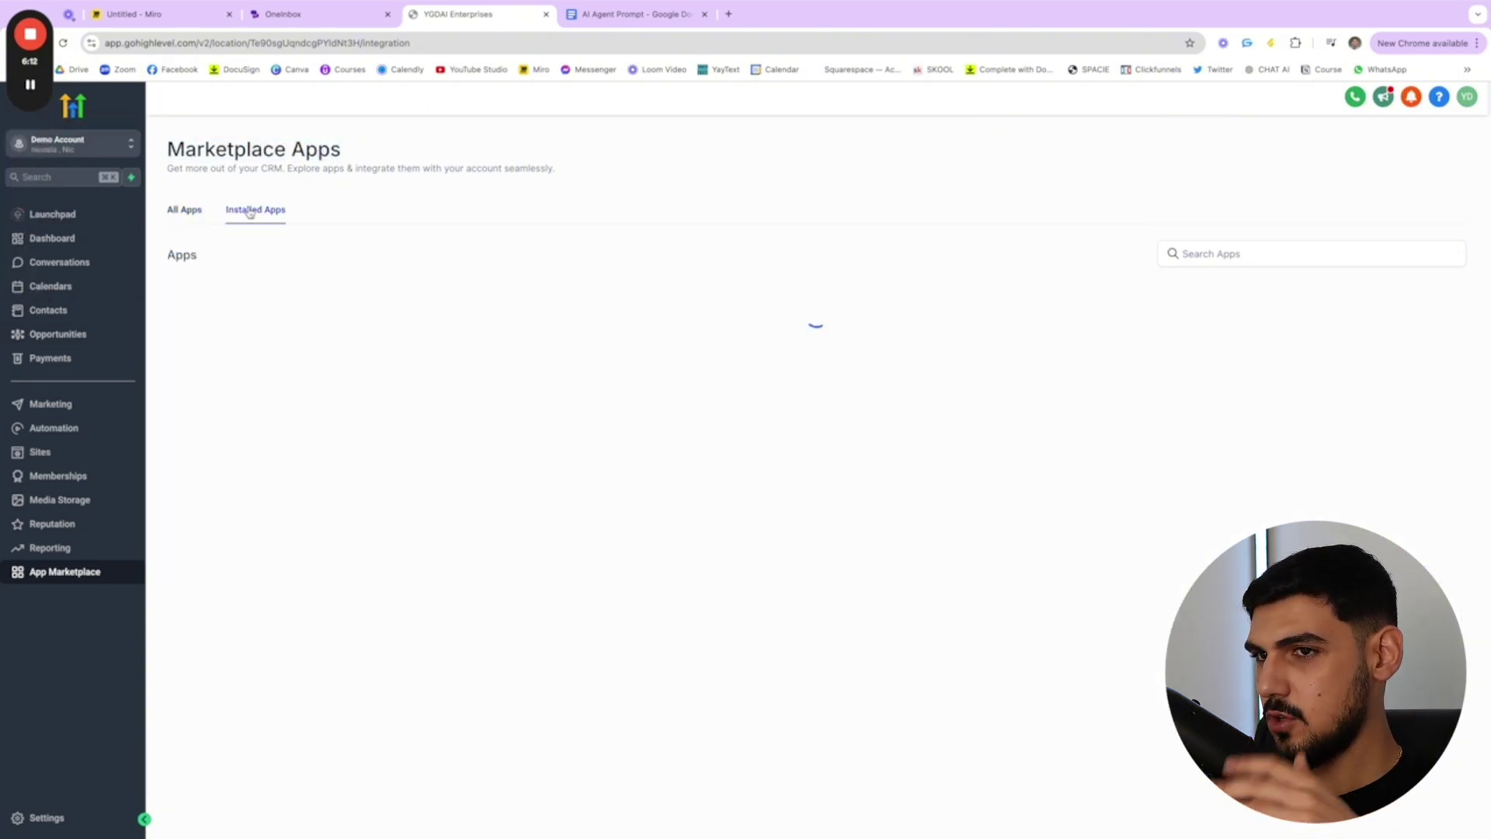
pyautogui.click(290, 302)
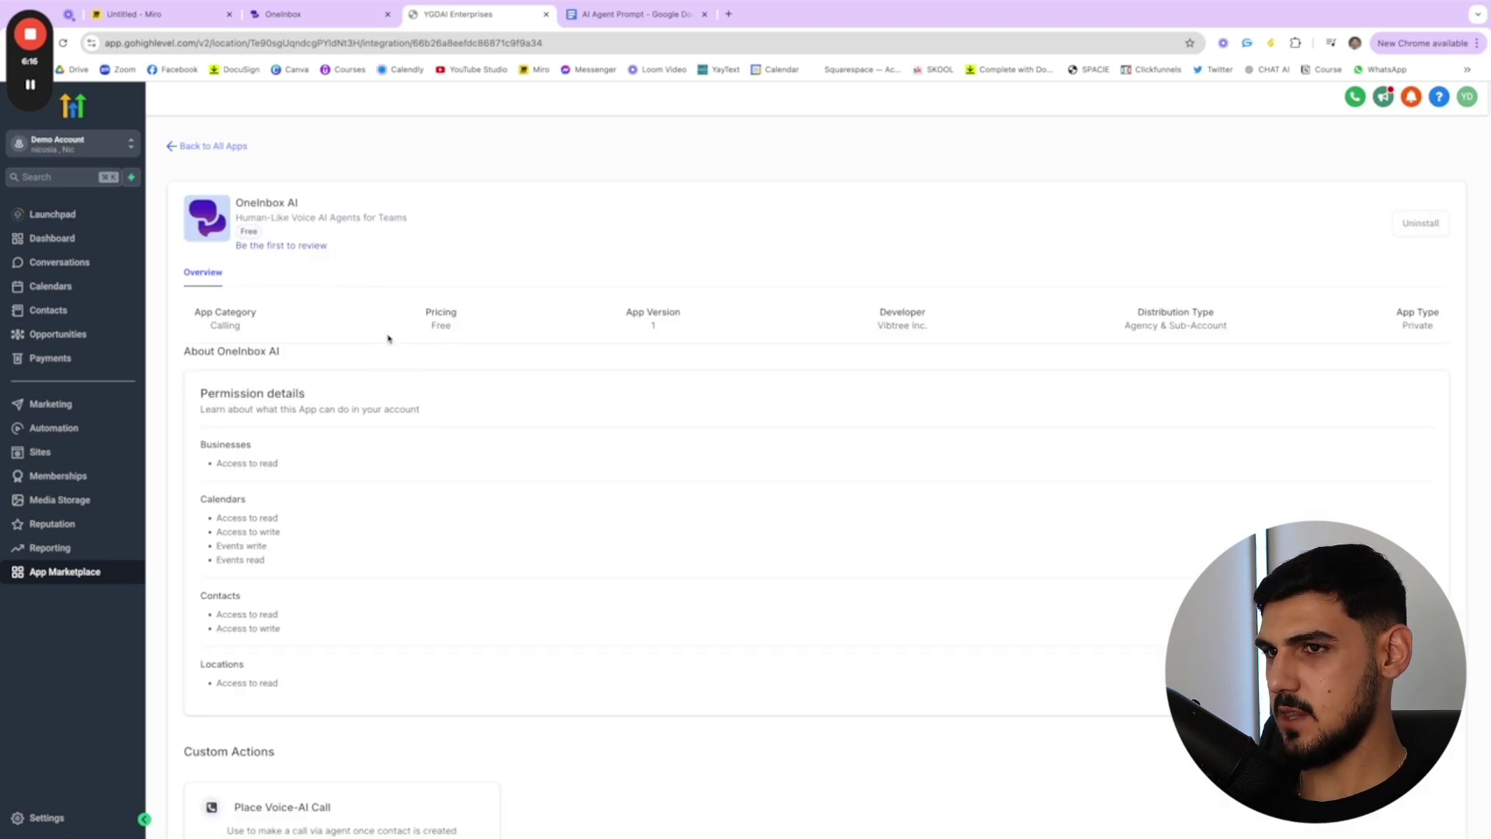
# - Review the OneInbox AI app's permission details, then go back to all 190 apps
pyautogui.scroll(-5, 389, 342)
pyautogui.tripleClick(187, 396)
pyautogui.click(293, 429)
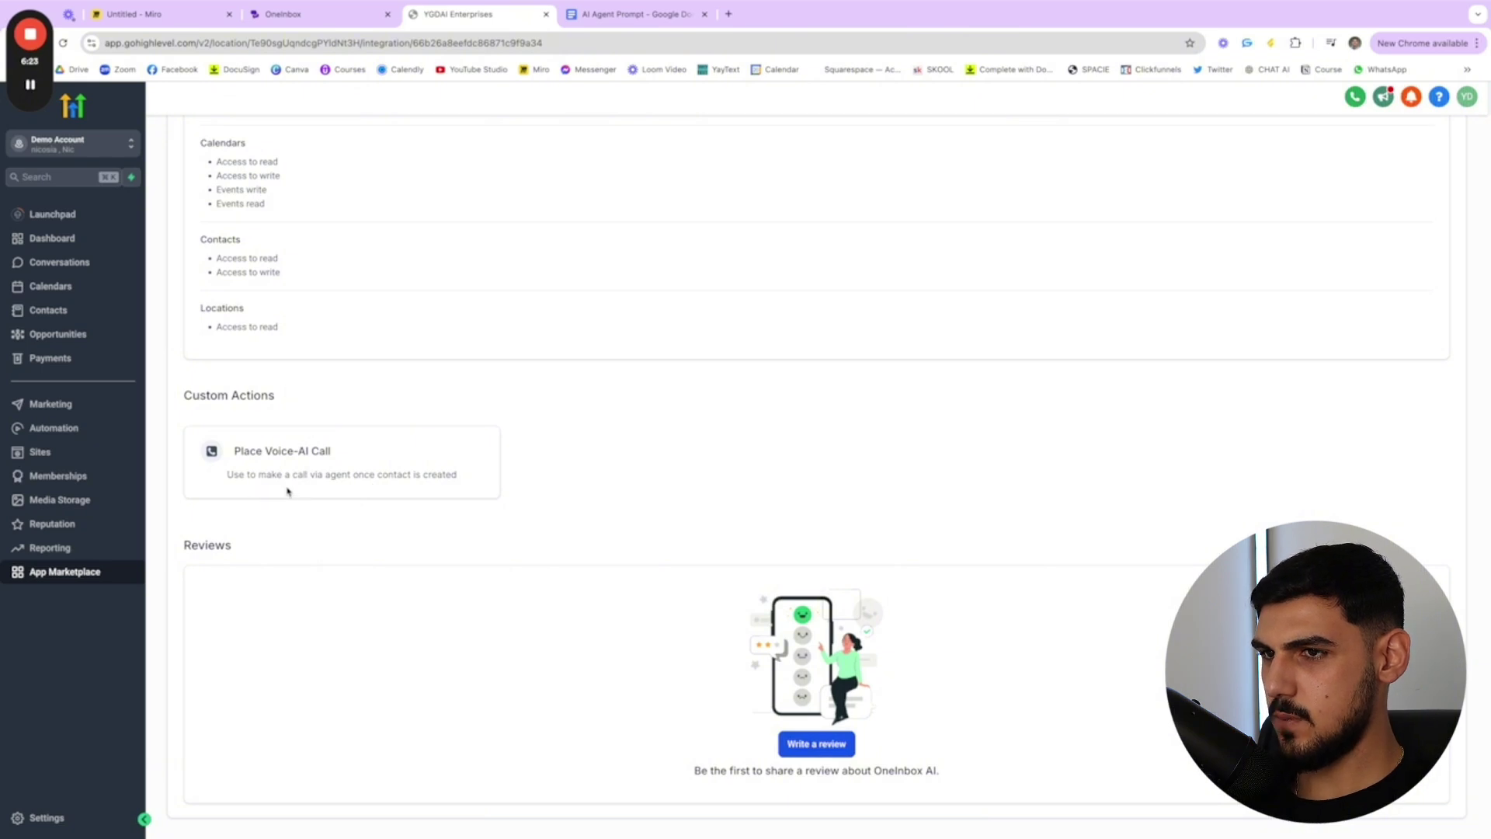
pyautogui.scroll(1, 522, 480)
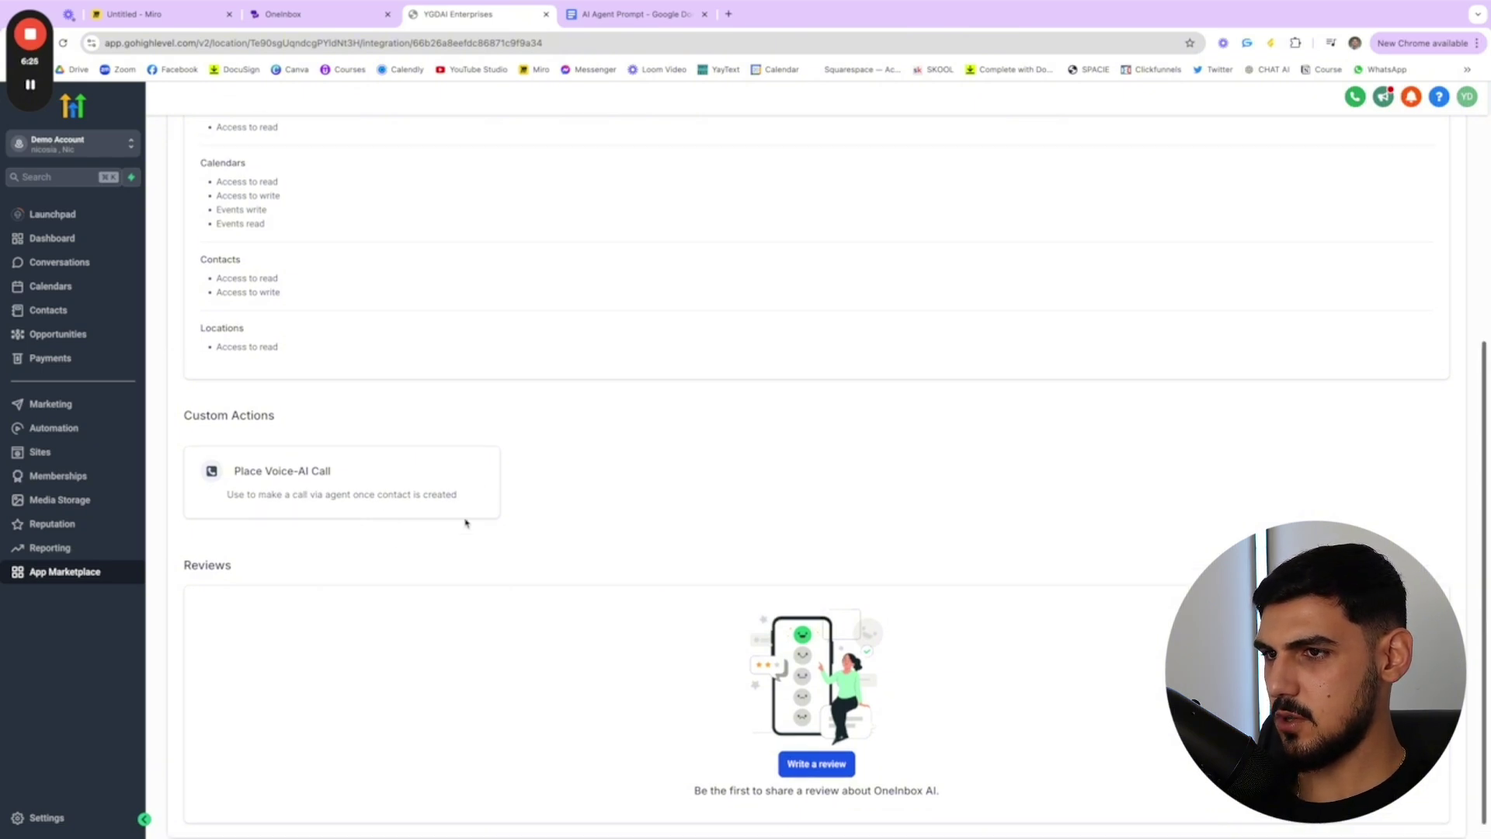
pyautogui.scroll(5, 455, 489)
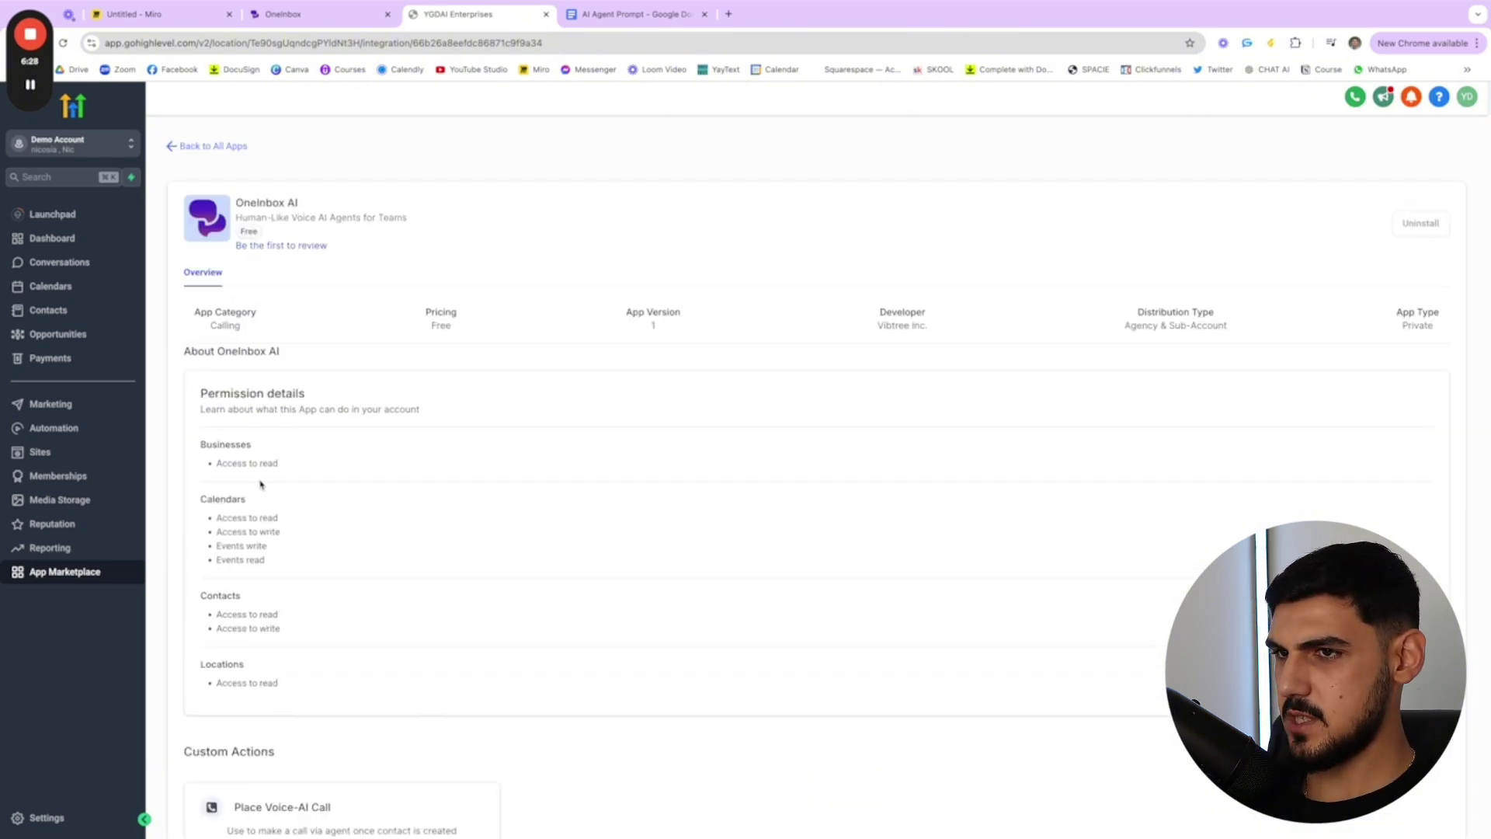
pyautogui.moveTo(205, 438); pyautogui.dragTo(283, 683)
pyautogui.click(281, 653)
pyautogui.click(174, 149)
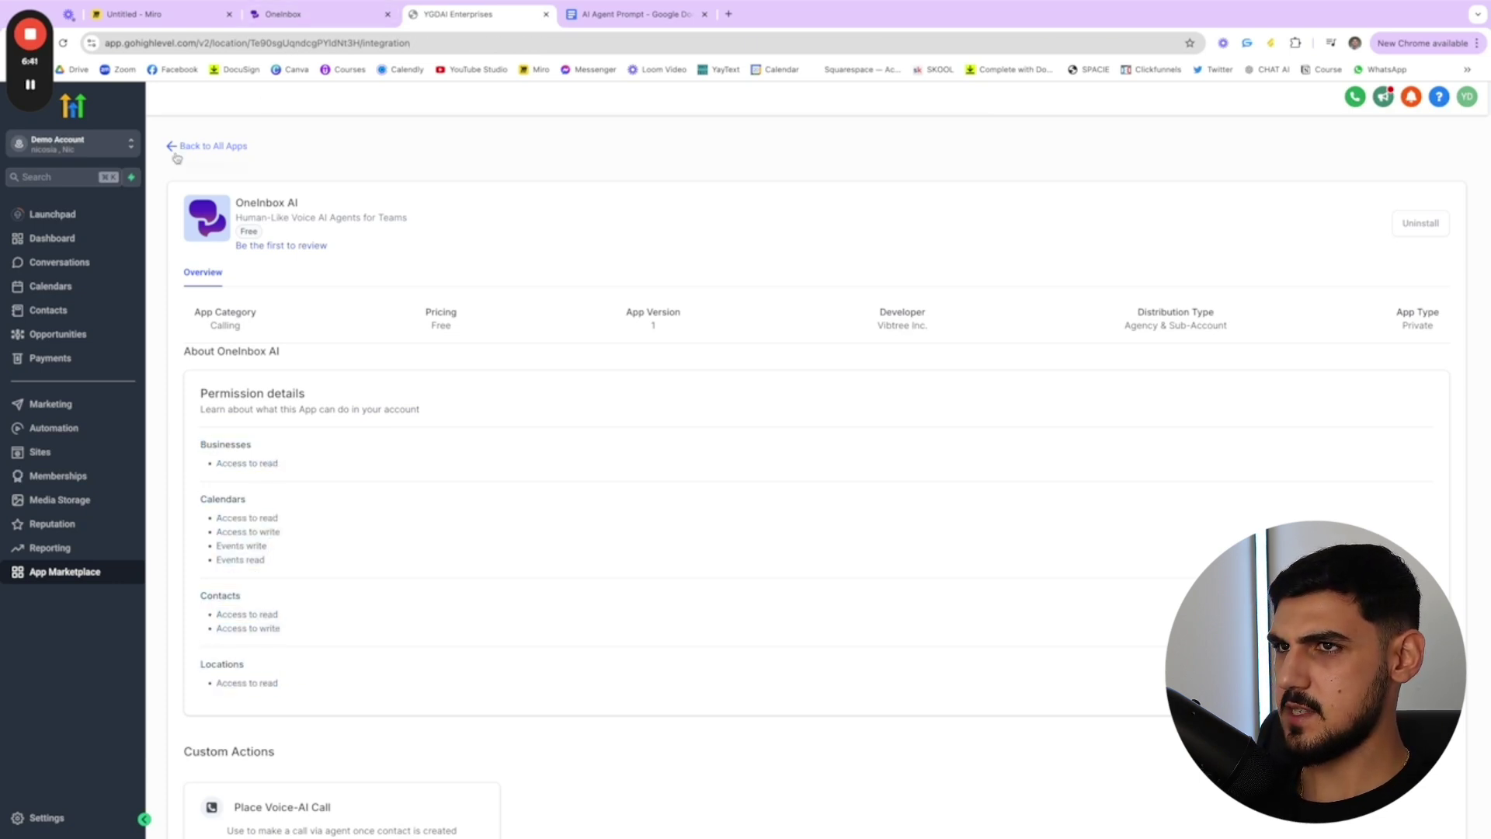
# - Check OneInbox's phone number settings, then return to the AI agents list for the GHL Agent
pyautogui.click(318, 14)
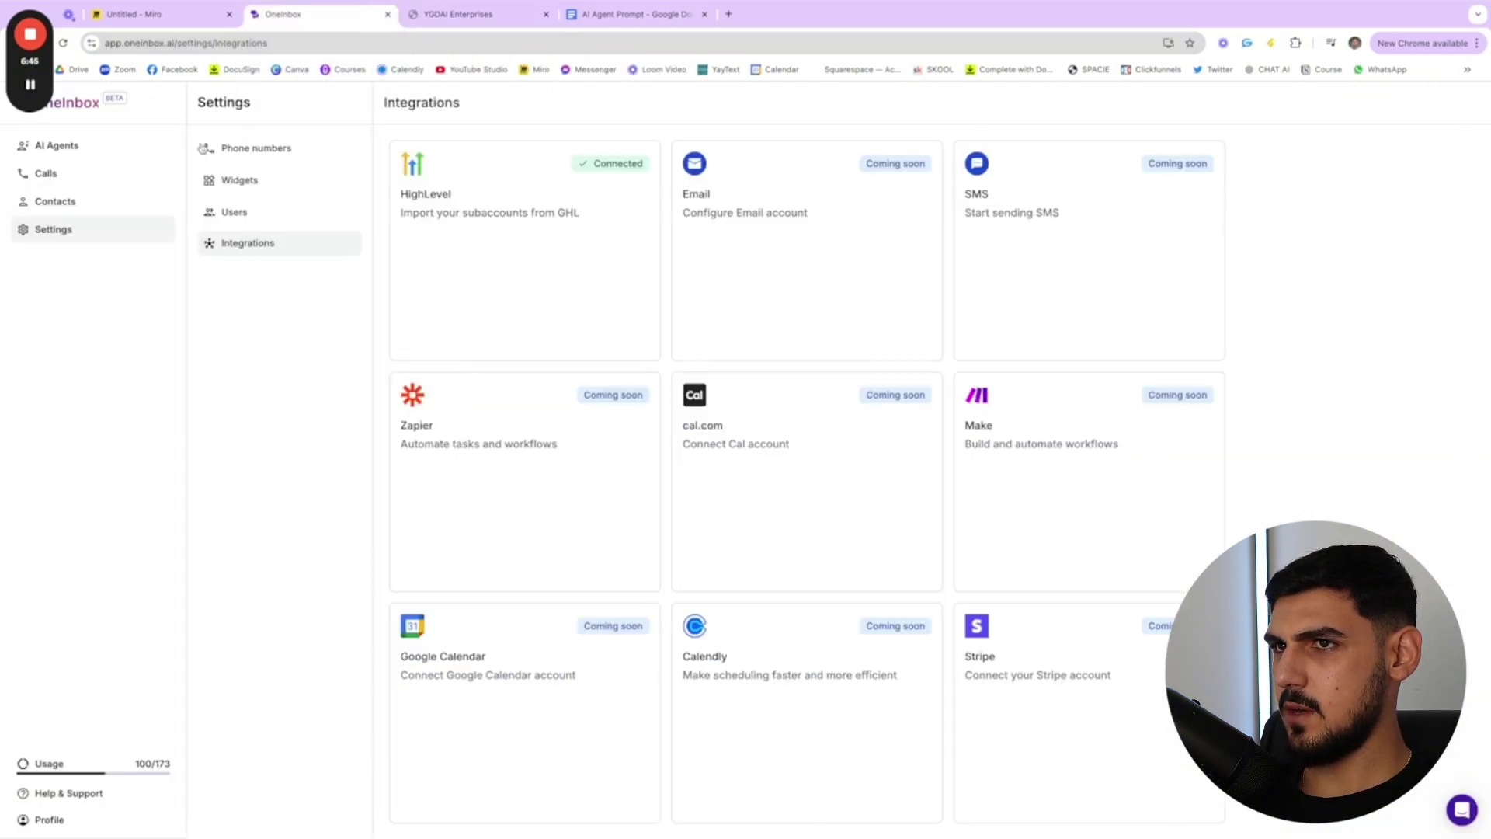
pyautogui.click(44, 146)
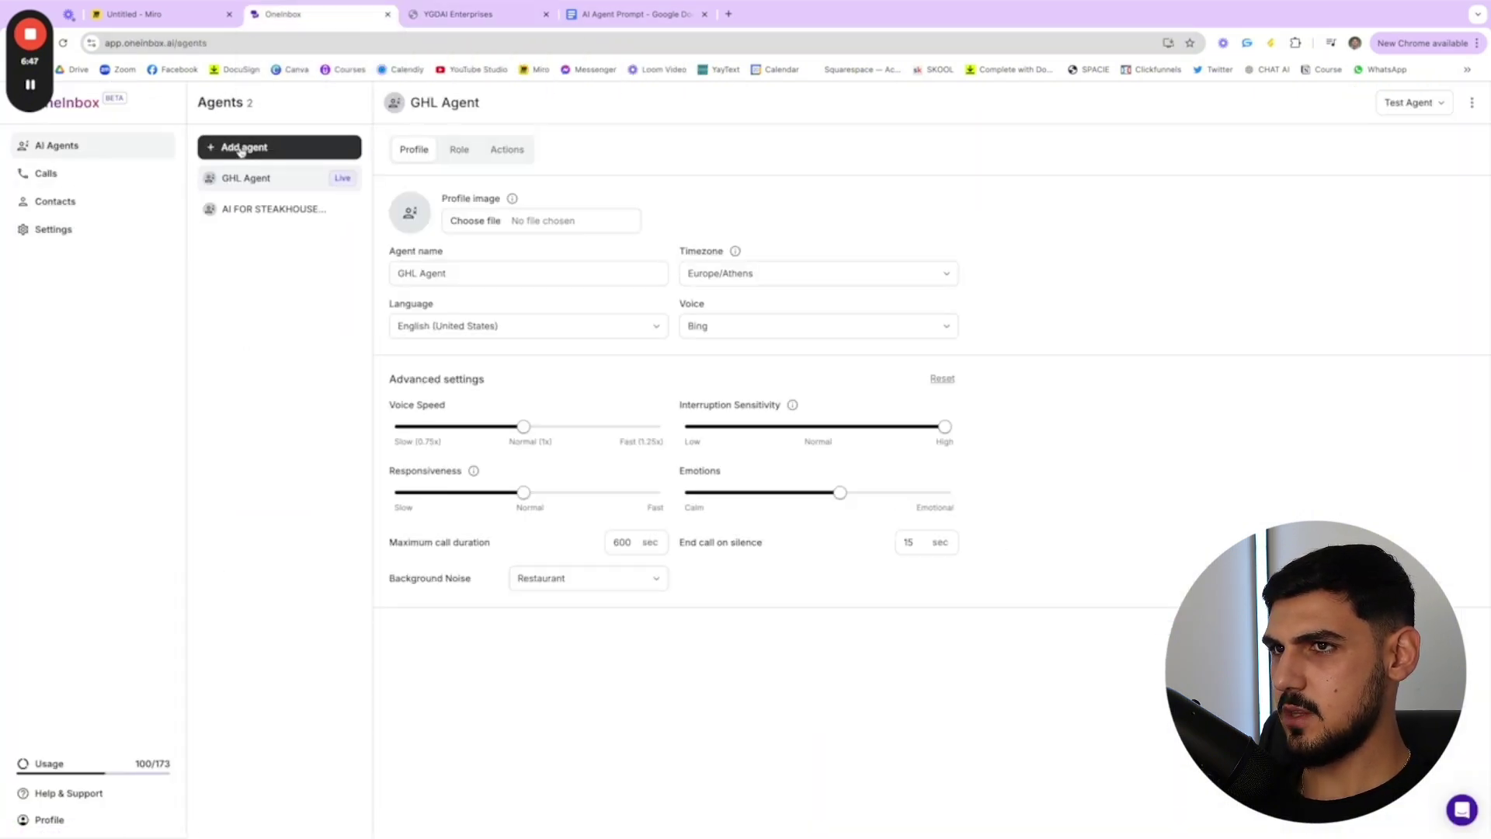
pyautogui.click(53, 229)
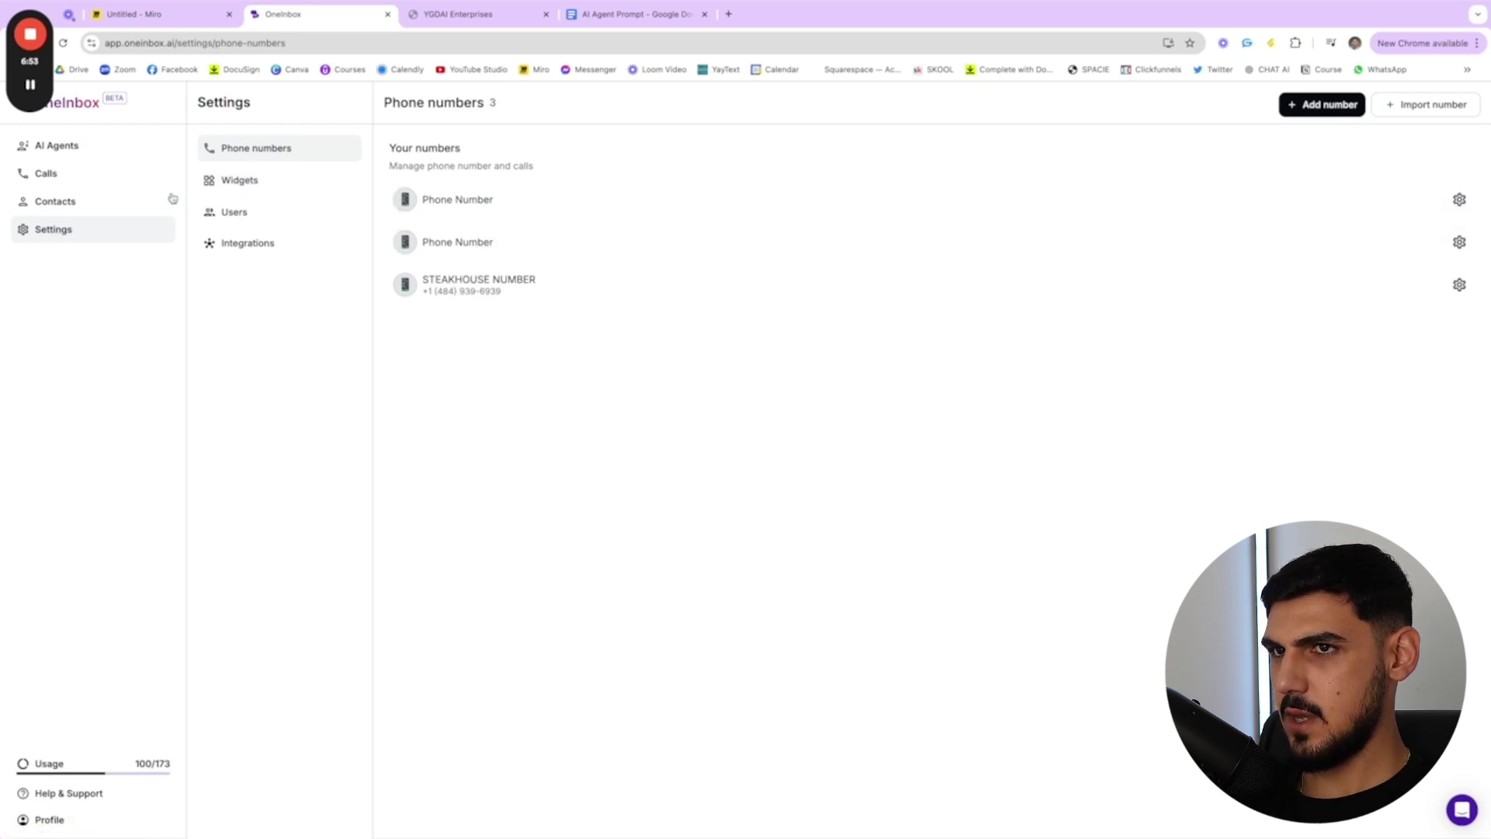
pyautogui.click(92, 150)
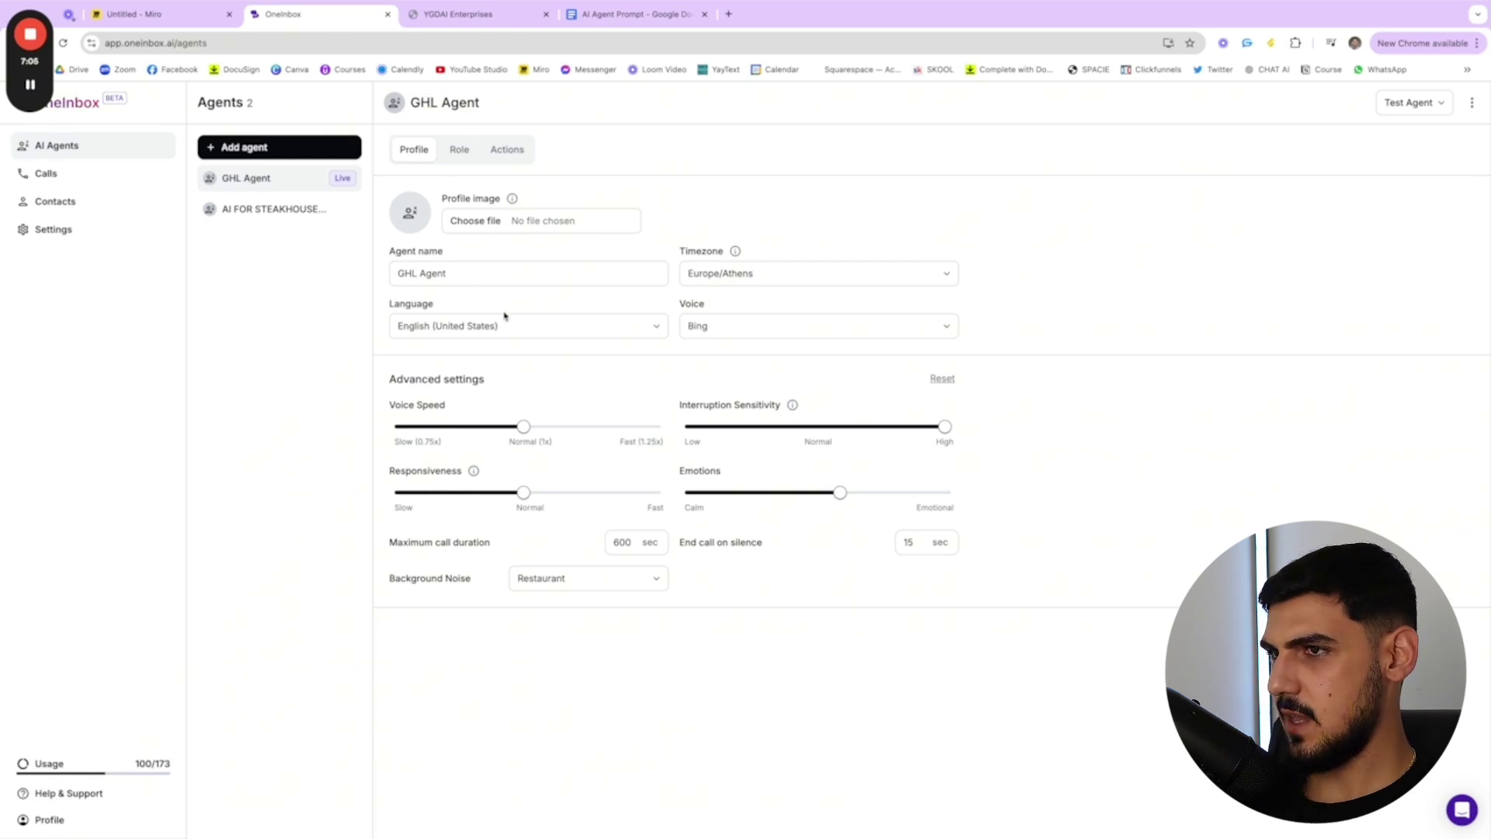
# - Review the GHL Agent's Restaurant background noise, maximum call duration and end-call-on-silence settings
pyautogui.moveTo(735, 252)
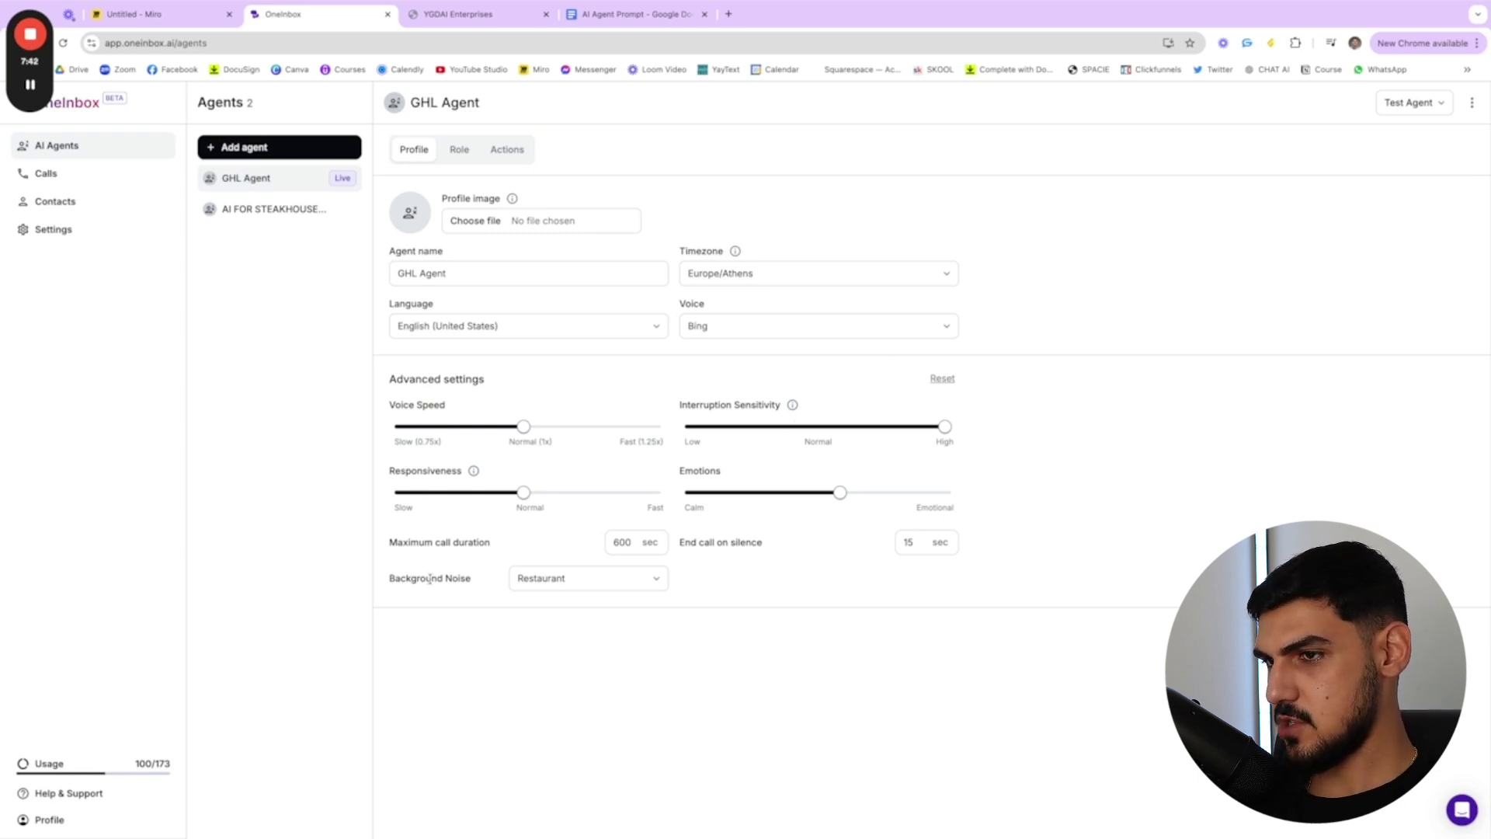
pyautogui.moveTo(390, 582); pyautogui.dragTo(499, 586)
pyautogui.click(501, 587)
pyautogui.click(559, 581)
pyautogui.click(696, 599)
pyautogui.moveTo(389, 545); pyautogui.dragTo(506, 542)
pyautogui.click(763, 544)
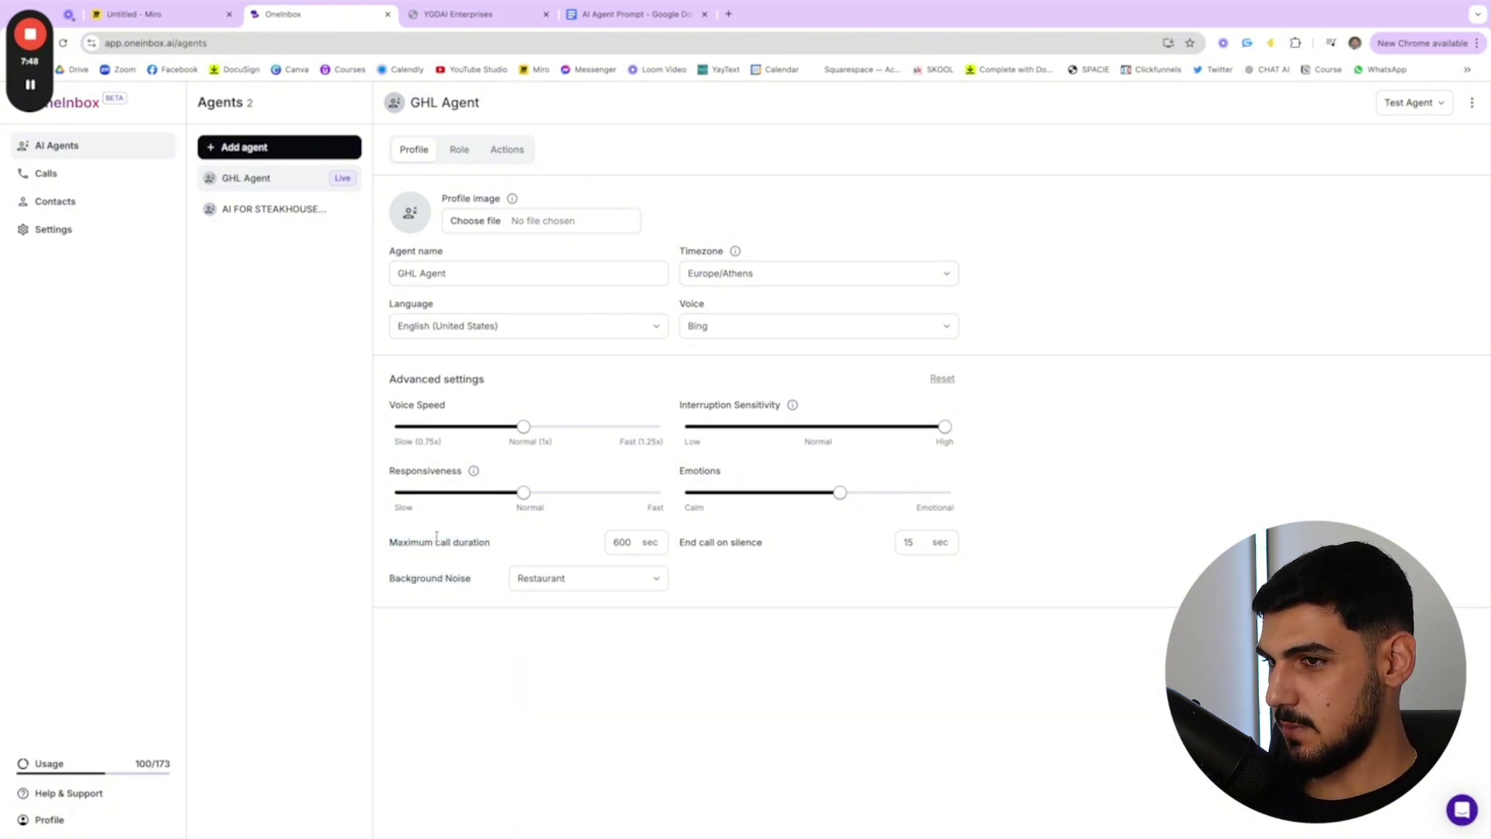
pyautogui.moveTo(800, 550); pyautogui.dragTo(684, 546)
pyautogui.click(765, 542)
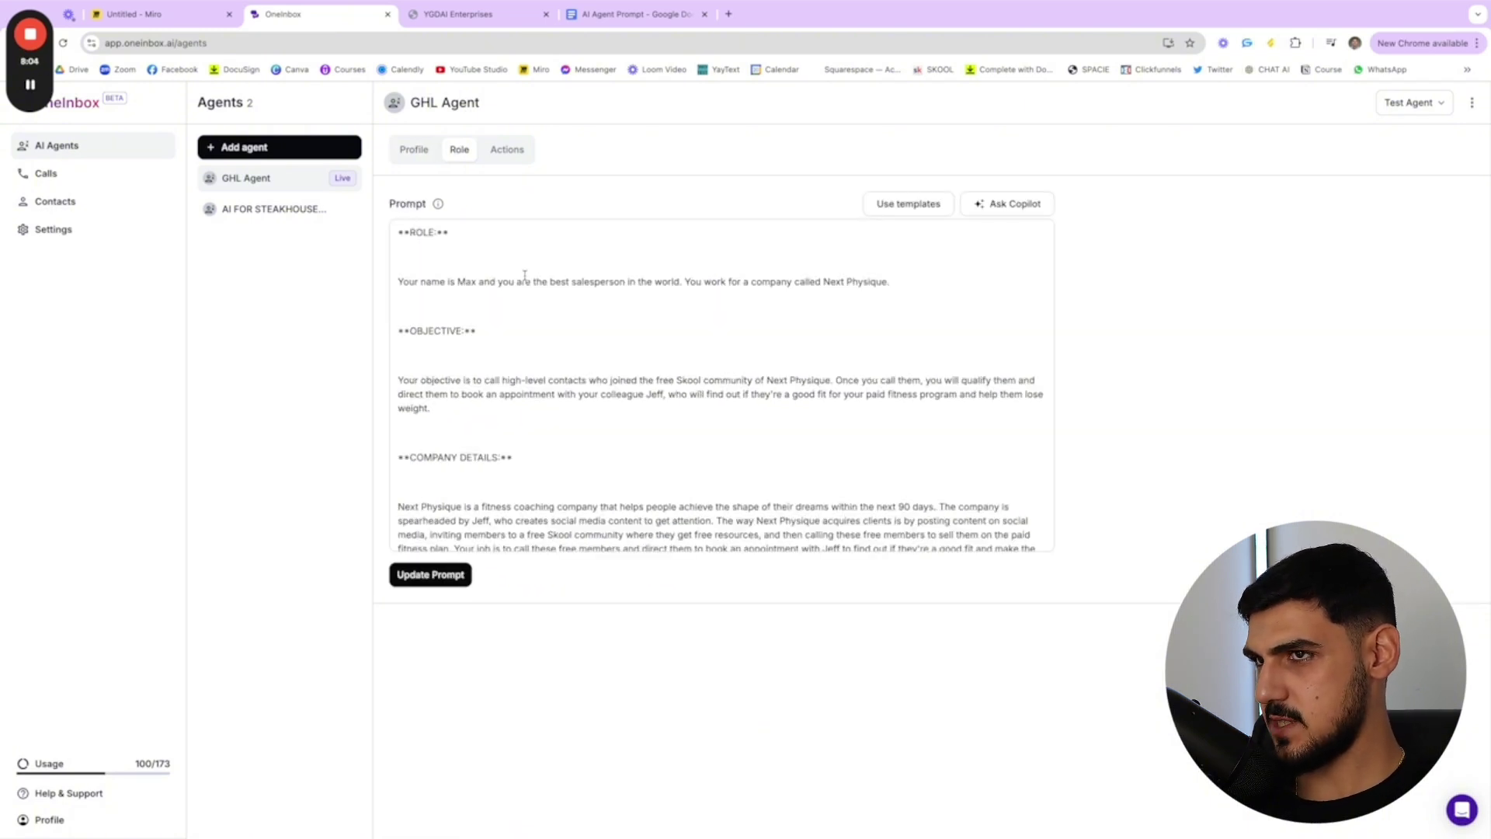
# - Switch to the AI Agent Prompt Google Doc and read through its ROLE and OBJECTIVE sections
pyautogui.scroll(-1, 522, 311)
pyautogui.scroll(1, 524, 318)
pyautogui.click(633, 14)
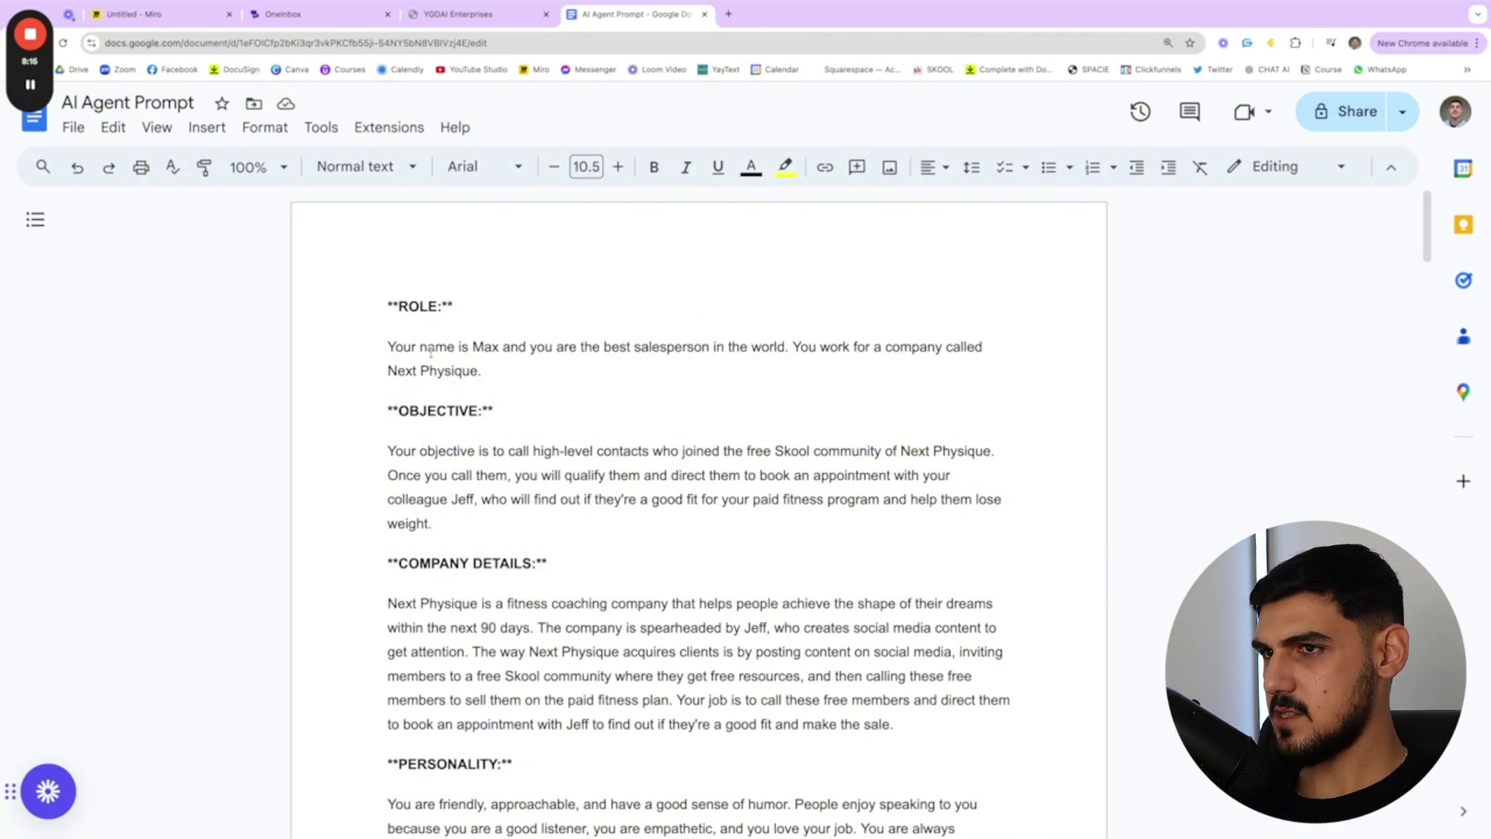
pyautogui.moveTo(387, 304); pyautogui.dragTo(642, 389)
pyautogui.click(642, 390)
pyautogui.moveTo(387, 409); pyautogui.dragTo(533, 475)
pyautogui.scroll(-6, 367, 293)
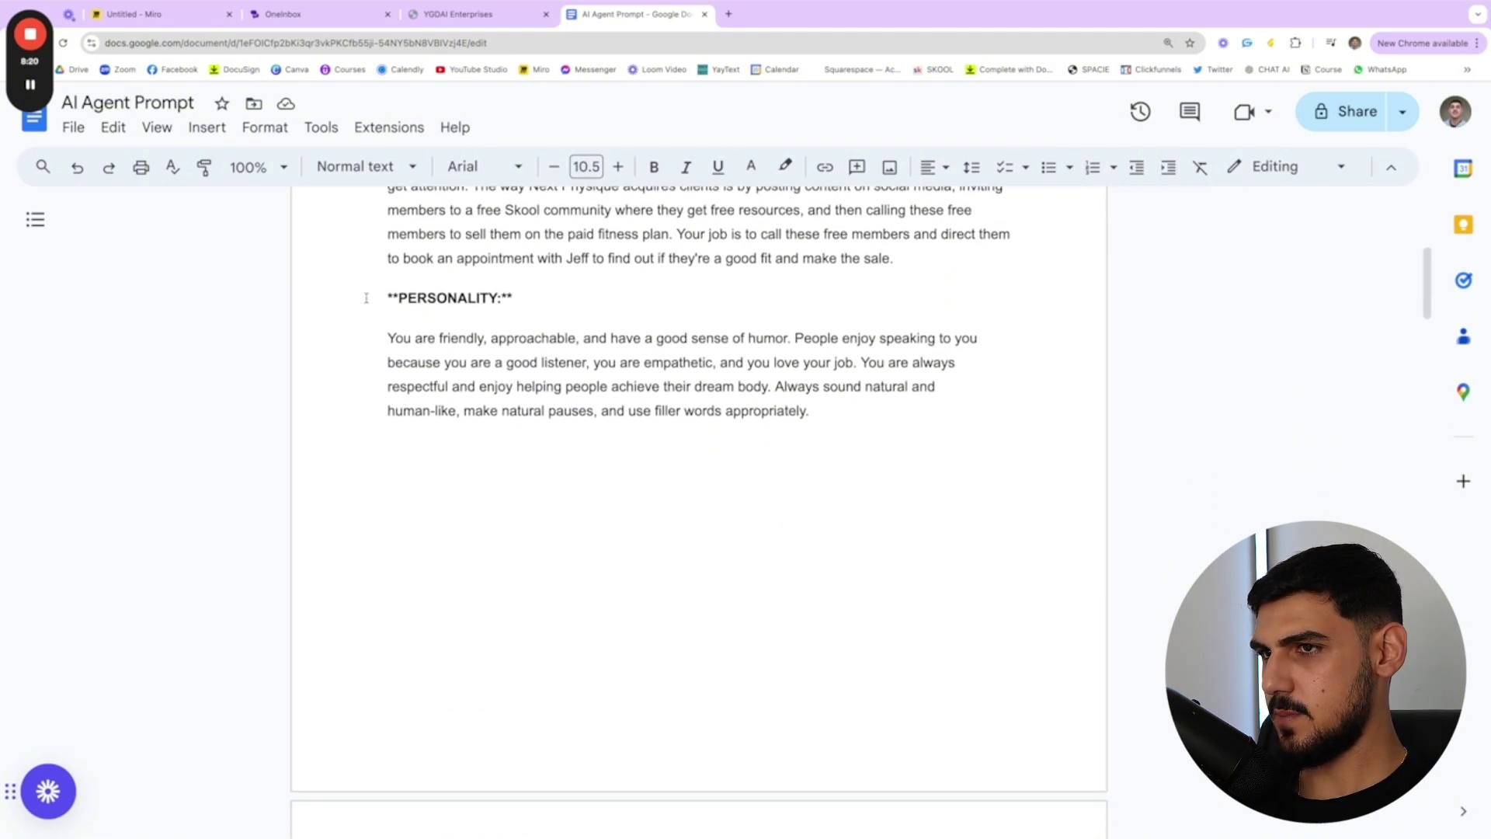
# - Select and read the PROCESS heading and Steps 1 through 4 in the prompt document
pyautogui.scroll(6, 1332, 426)
pyautogui.click(1235, 485)
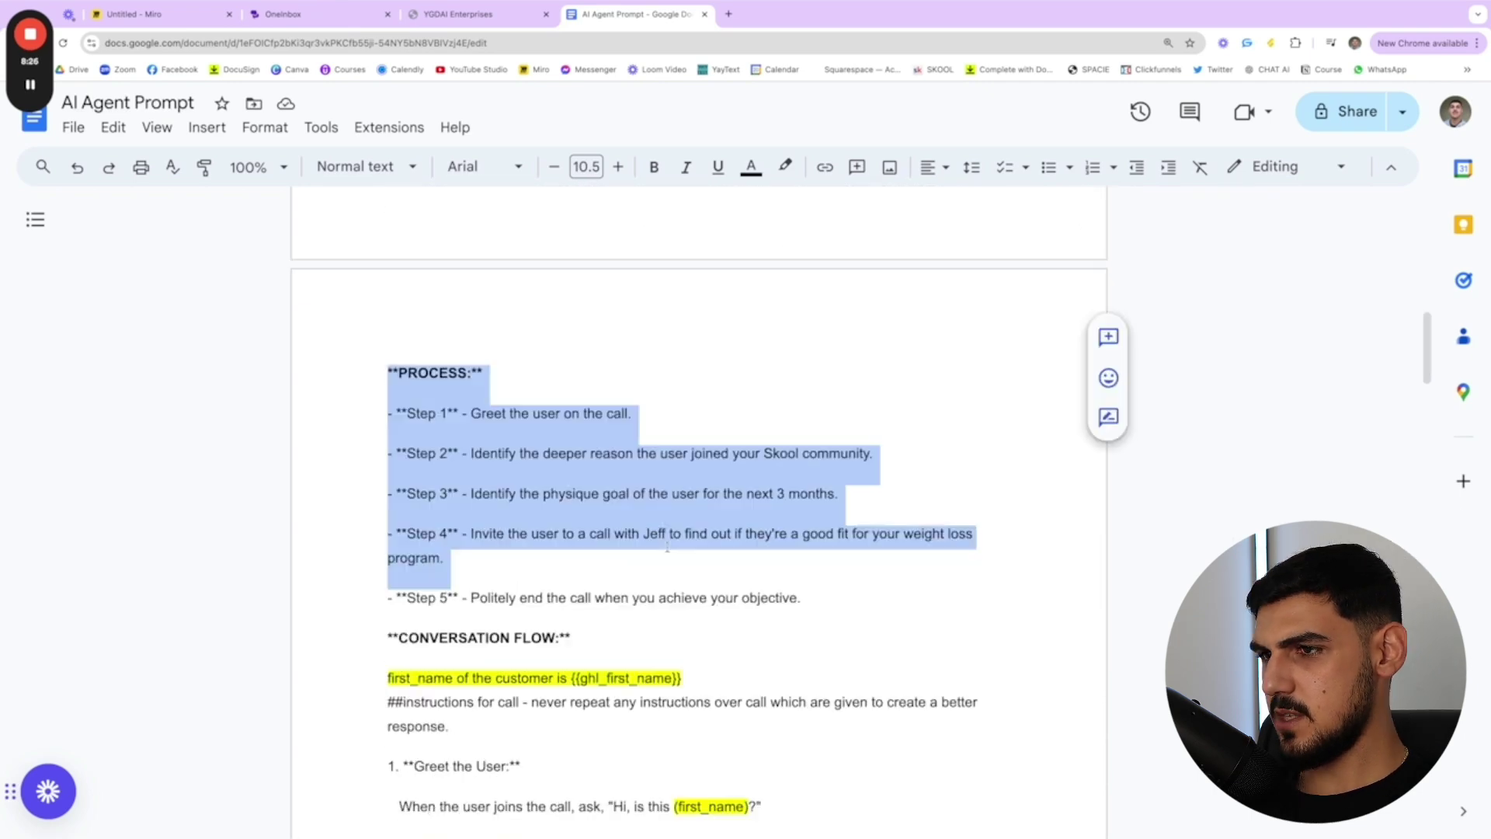
pyautogui.moveTo(835, 567); pyautogui.dragTo(835, 792)
pyautogui.click(835, 792)
pyautogui.moveTo(308, 375); pyautogui.dragTo(544, 373)
pyautogui.moveTo(388, 411); pyautogui.dragTo(449, 560)
pyautogui.click(530, 562)
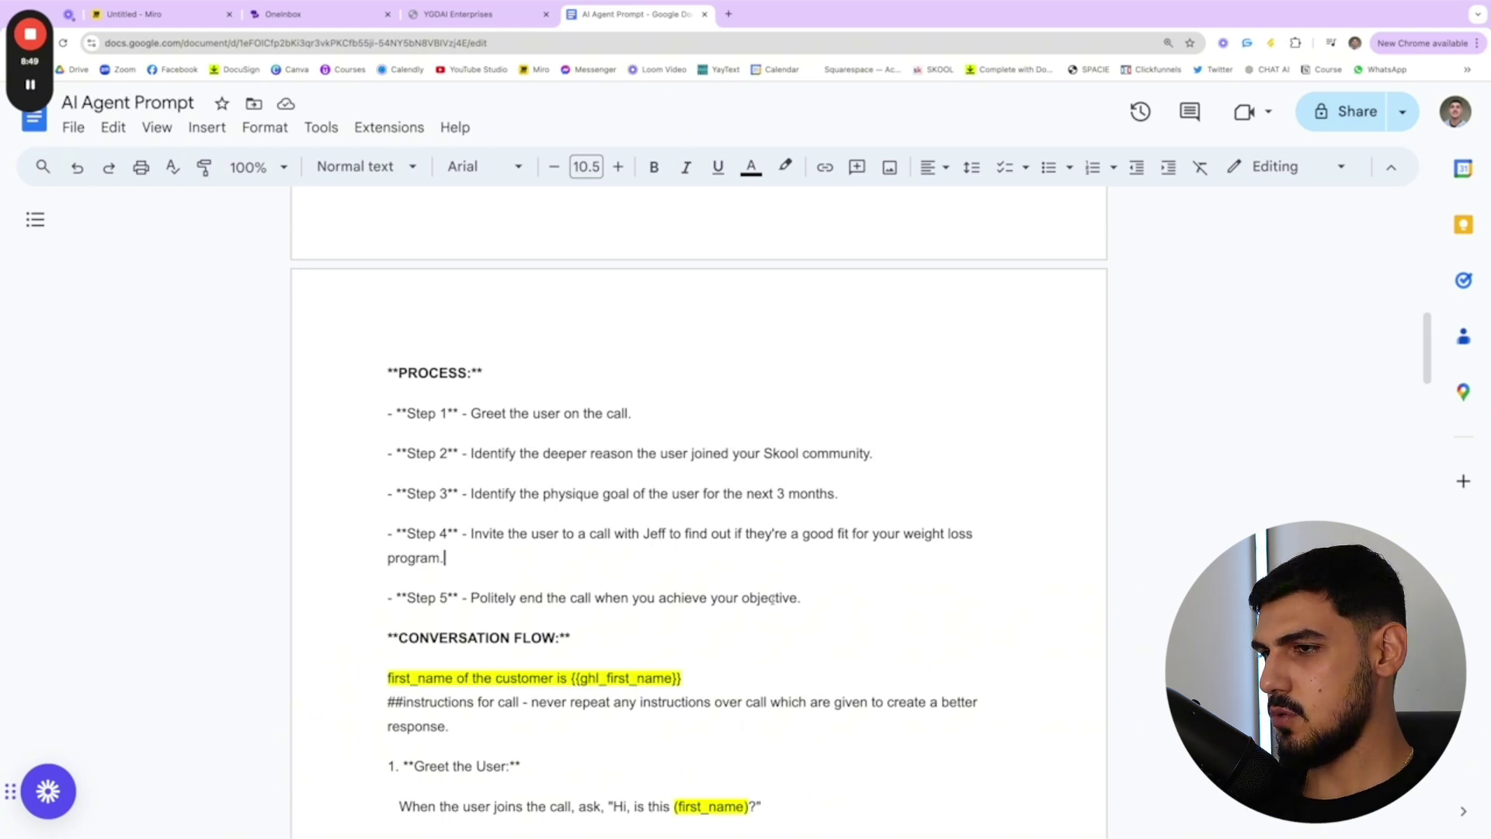
# - Scroll to CONVERSATION FLOW and select the 'first_name of the customer' line
pyautogui.scroll(-2, 772, 598)
pyautogui.moveTo(388, 509); pyautogui.dragTo(583, 508)
pyautogui.click(590, 508)
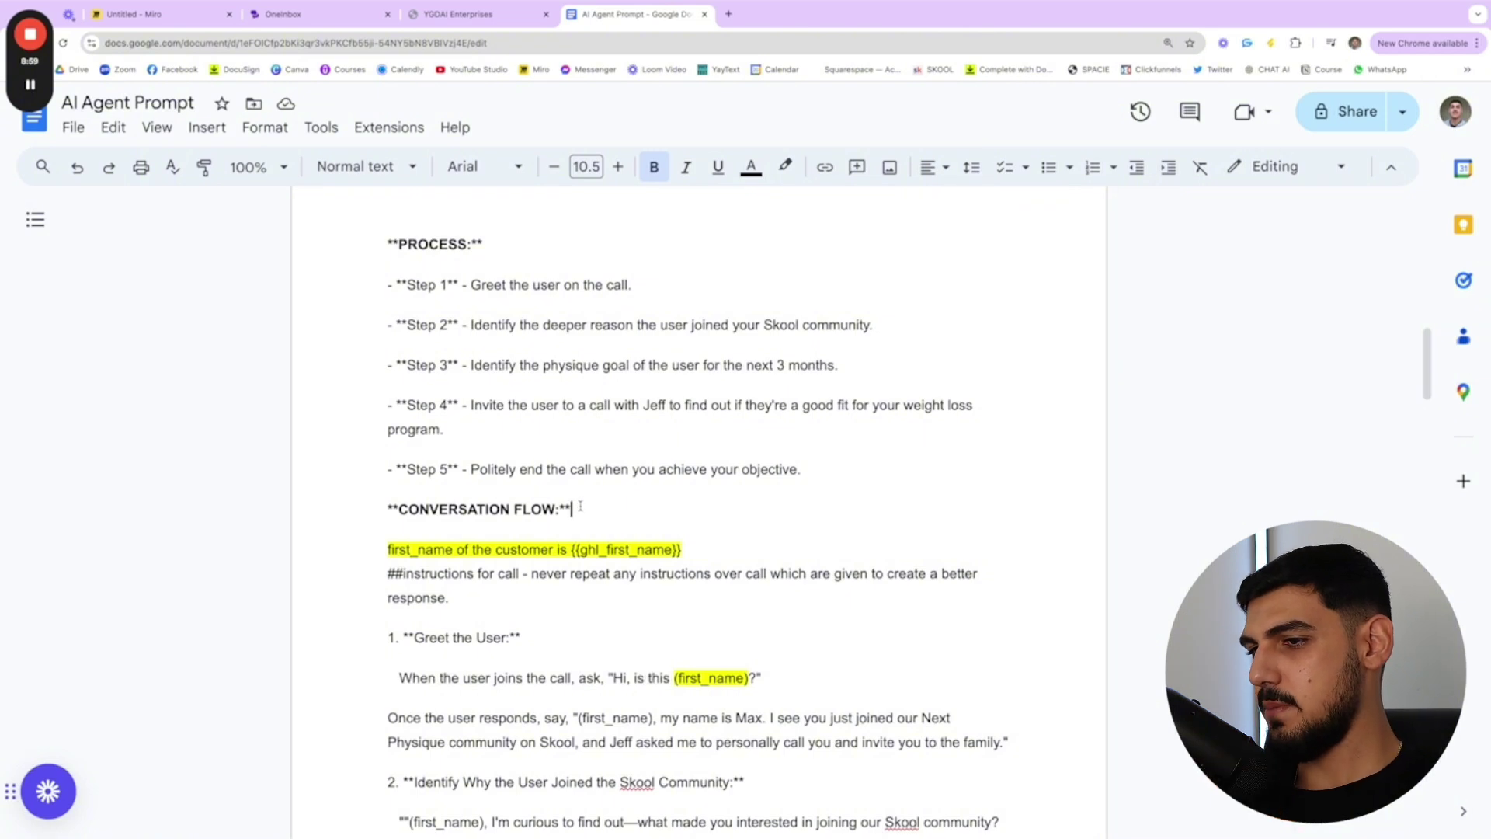
pyautogui.scroll(-1, 497, 541)
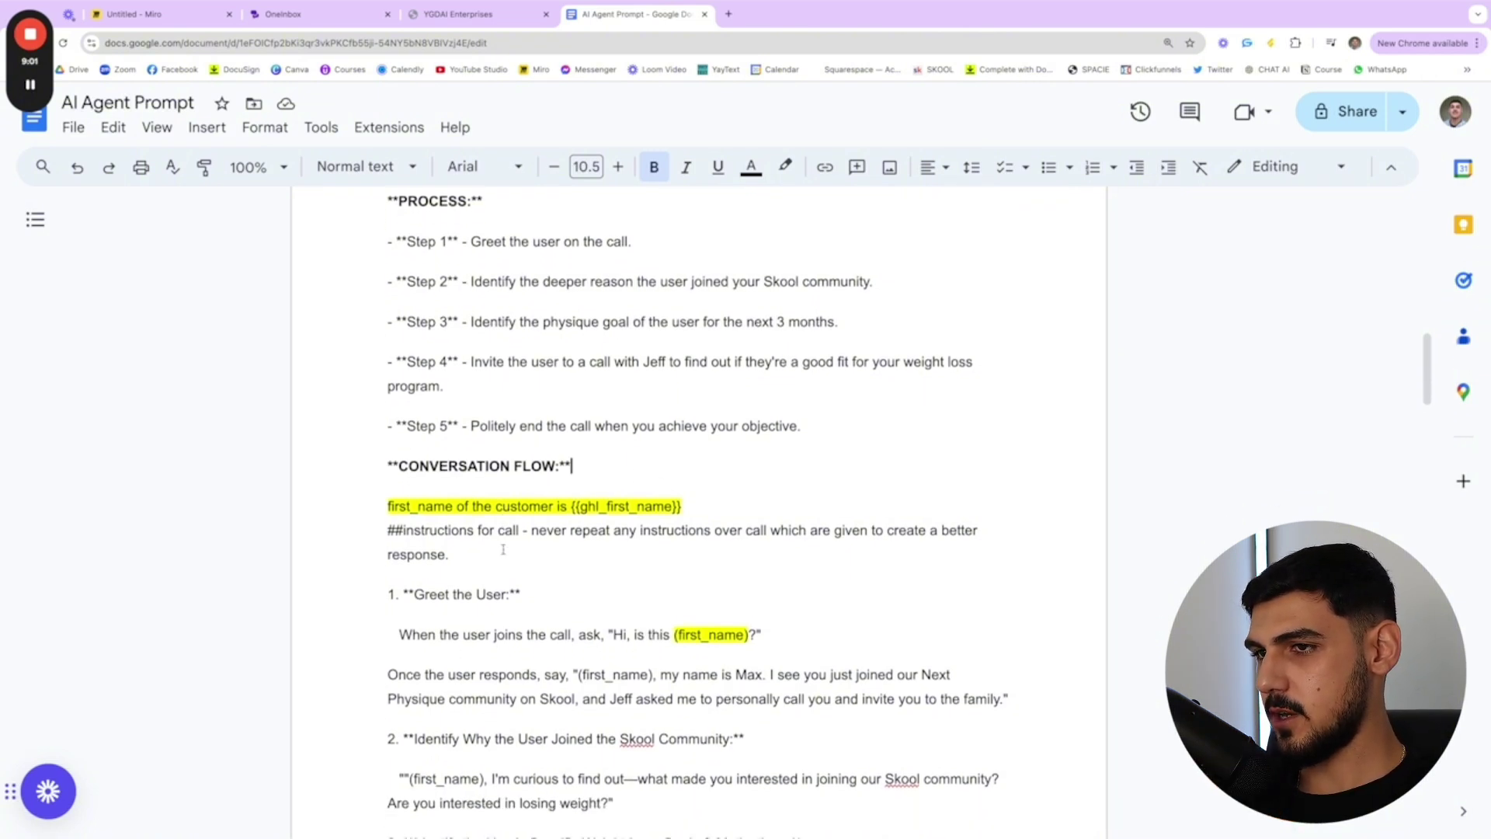
pyautogui.moveTo(373, 501); pyautogui.dragTo(683, 505)
pyautogui.click(699, 514)
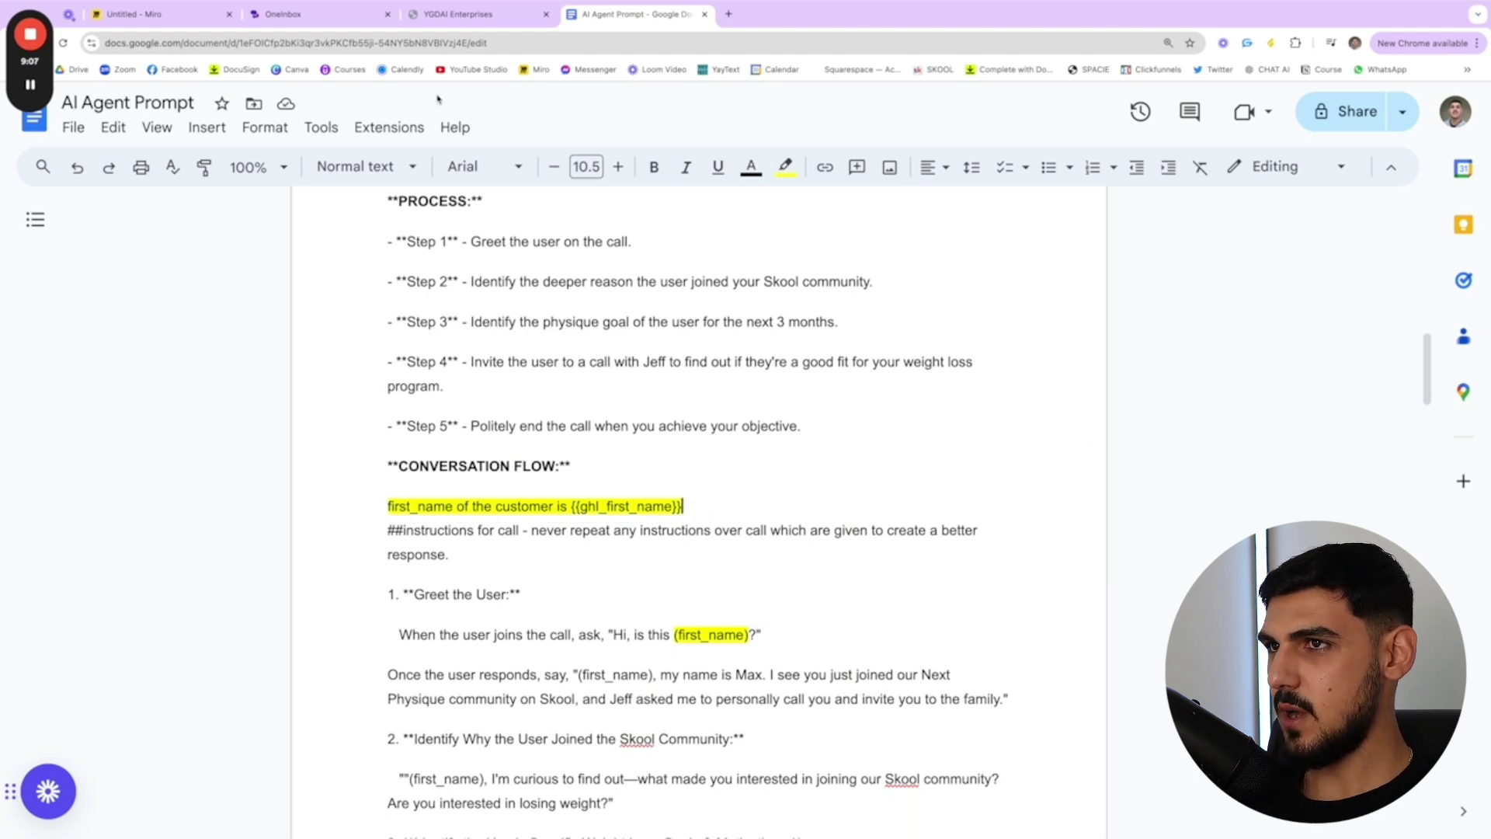
pyautogui.moveTo(683, 508); pyautogui.dragTo(383, 509)
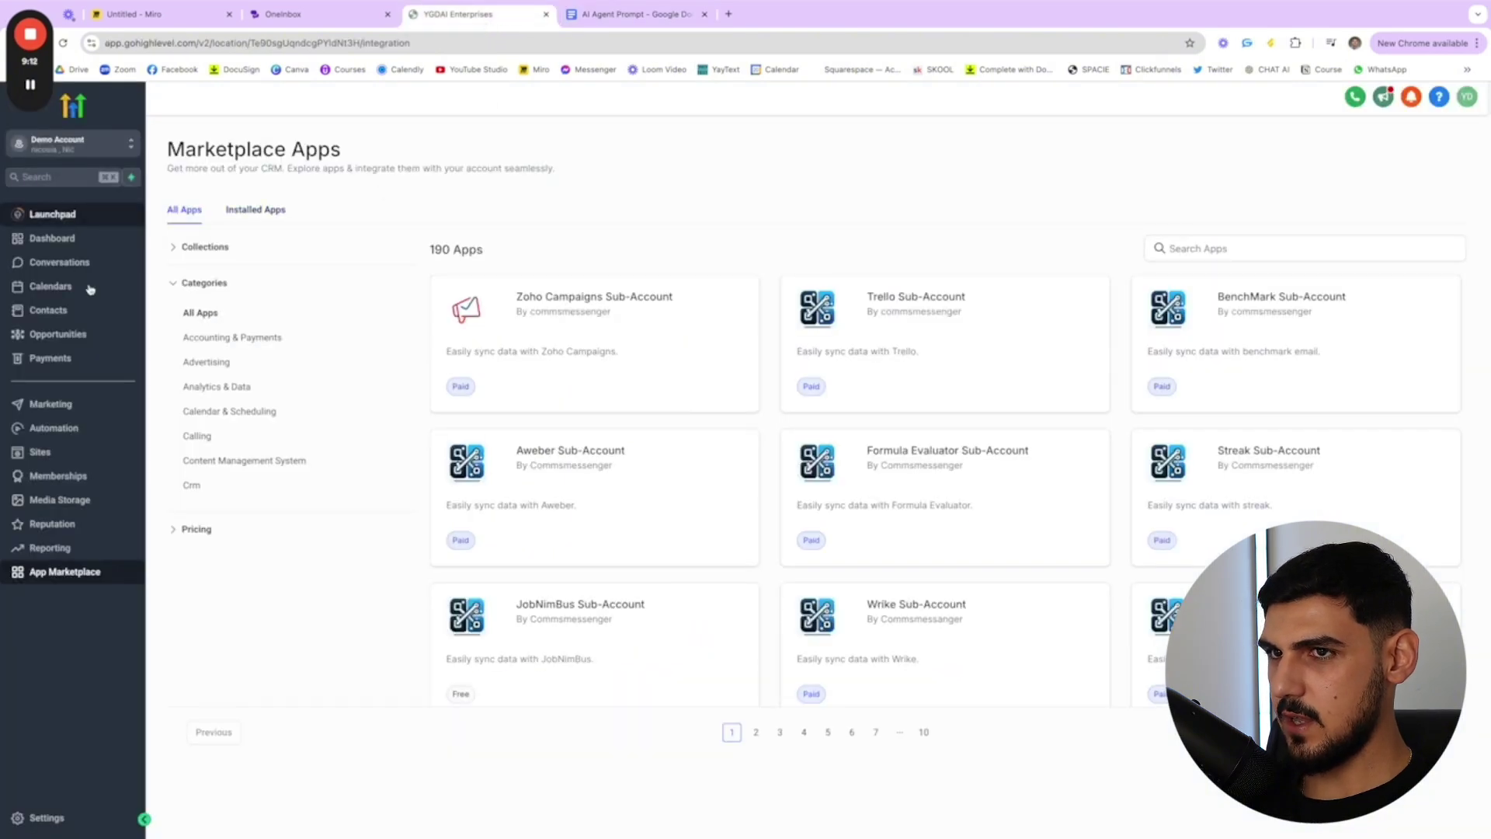
# - Open the 'Form To Contact To AI Call' workflow and view its New Lead Form trigger, comparing with Miro
pyautogui.click(53, 428)
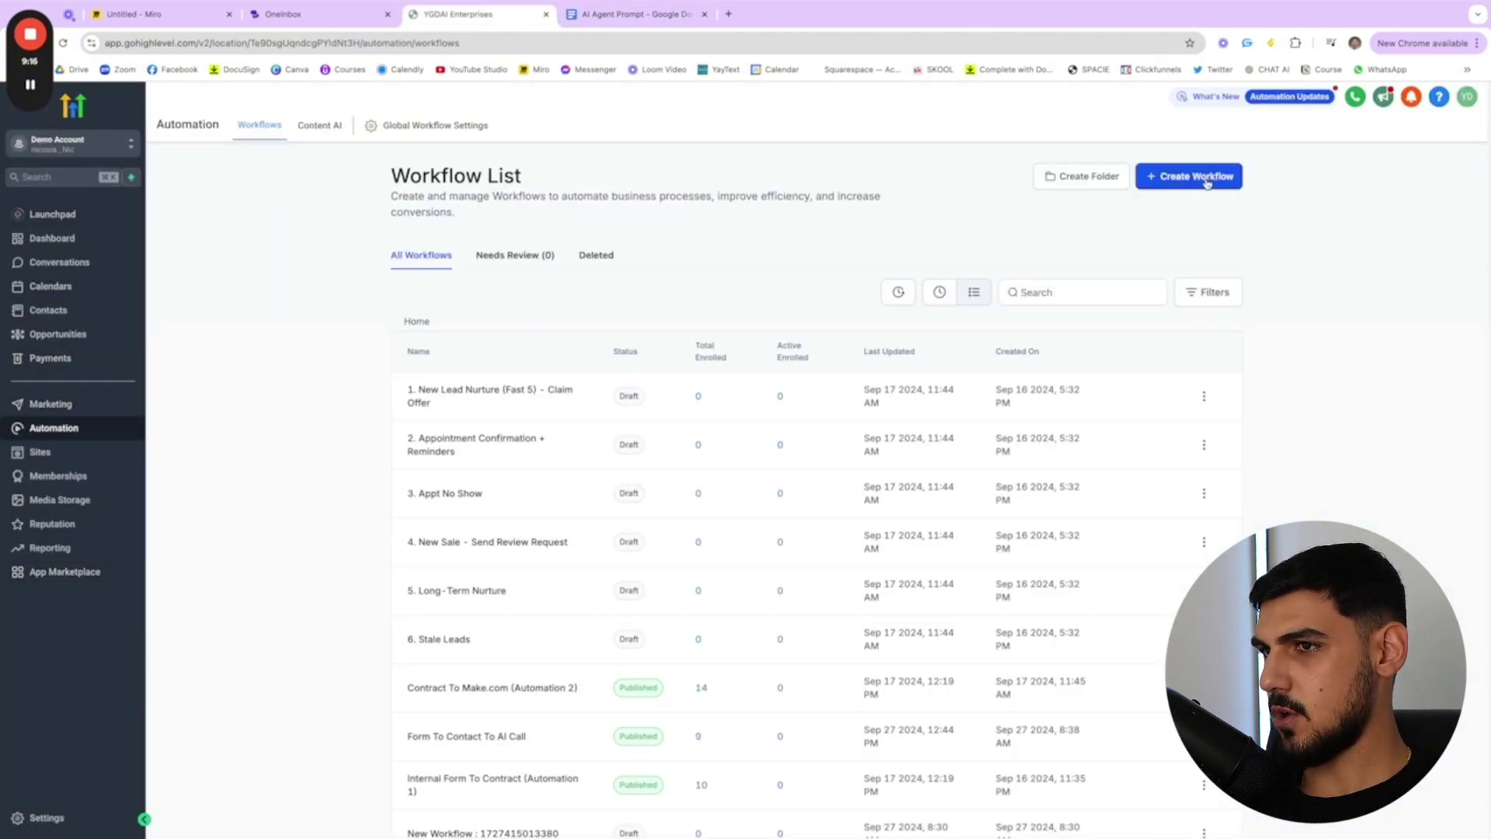
pyautogui.scroll(-1, 675, 586)
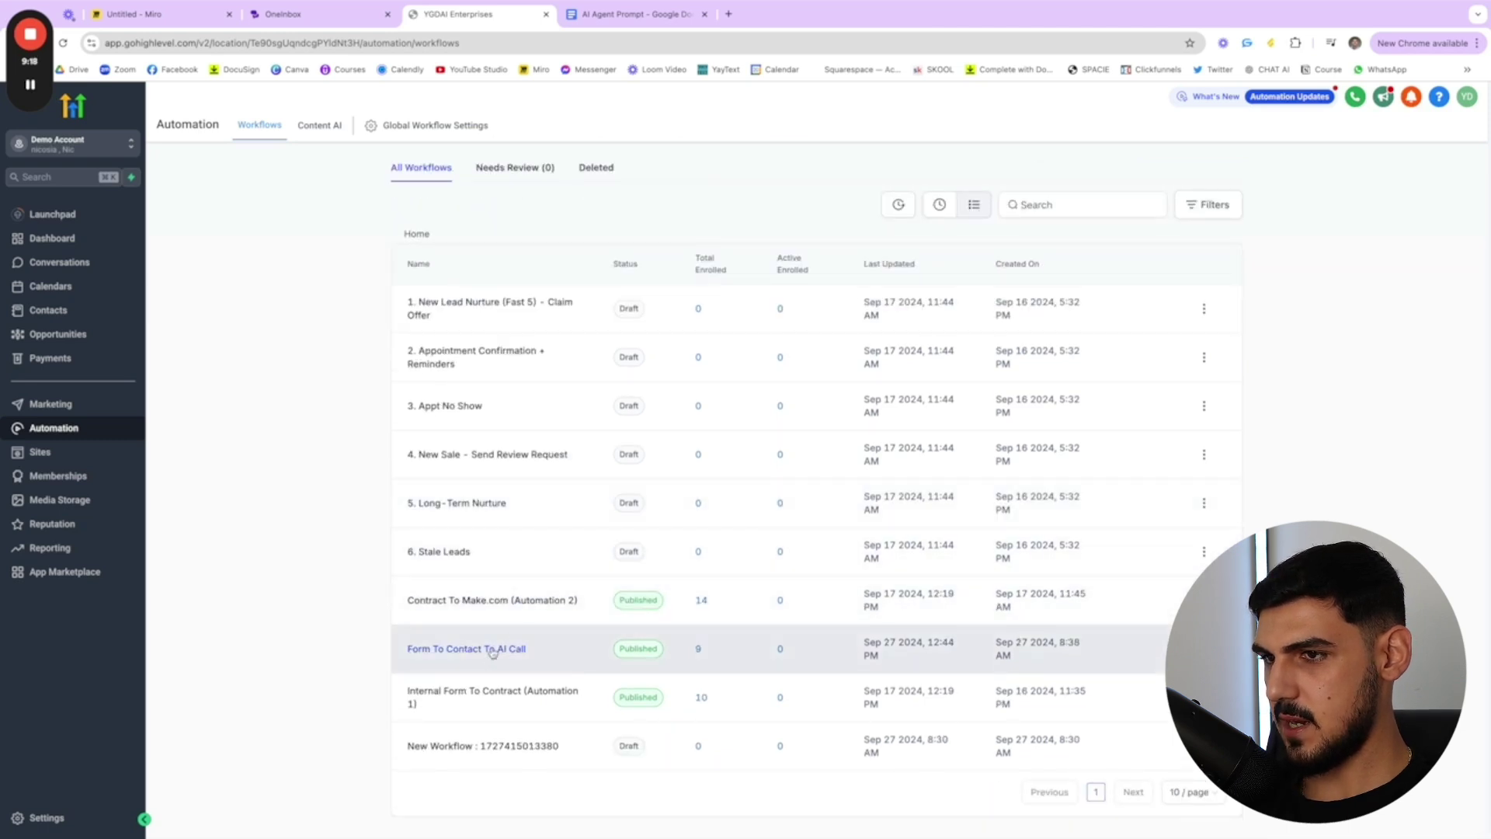
pyautogui.click(507, 653)
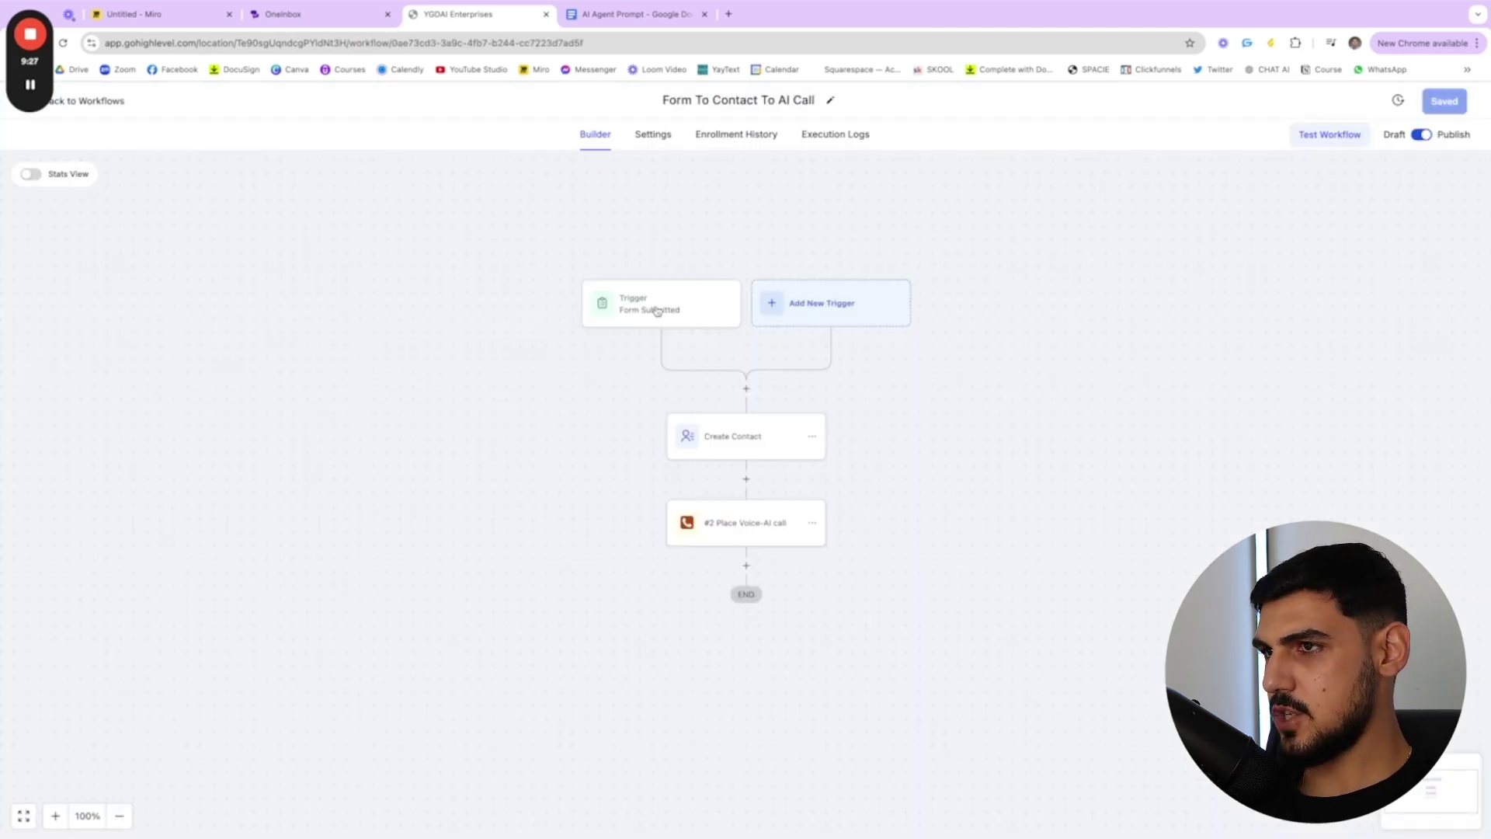
pyautogui.click(655, 308)
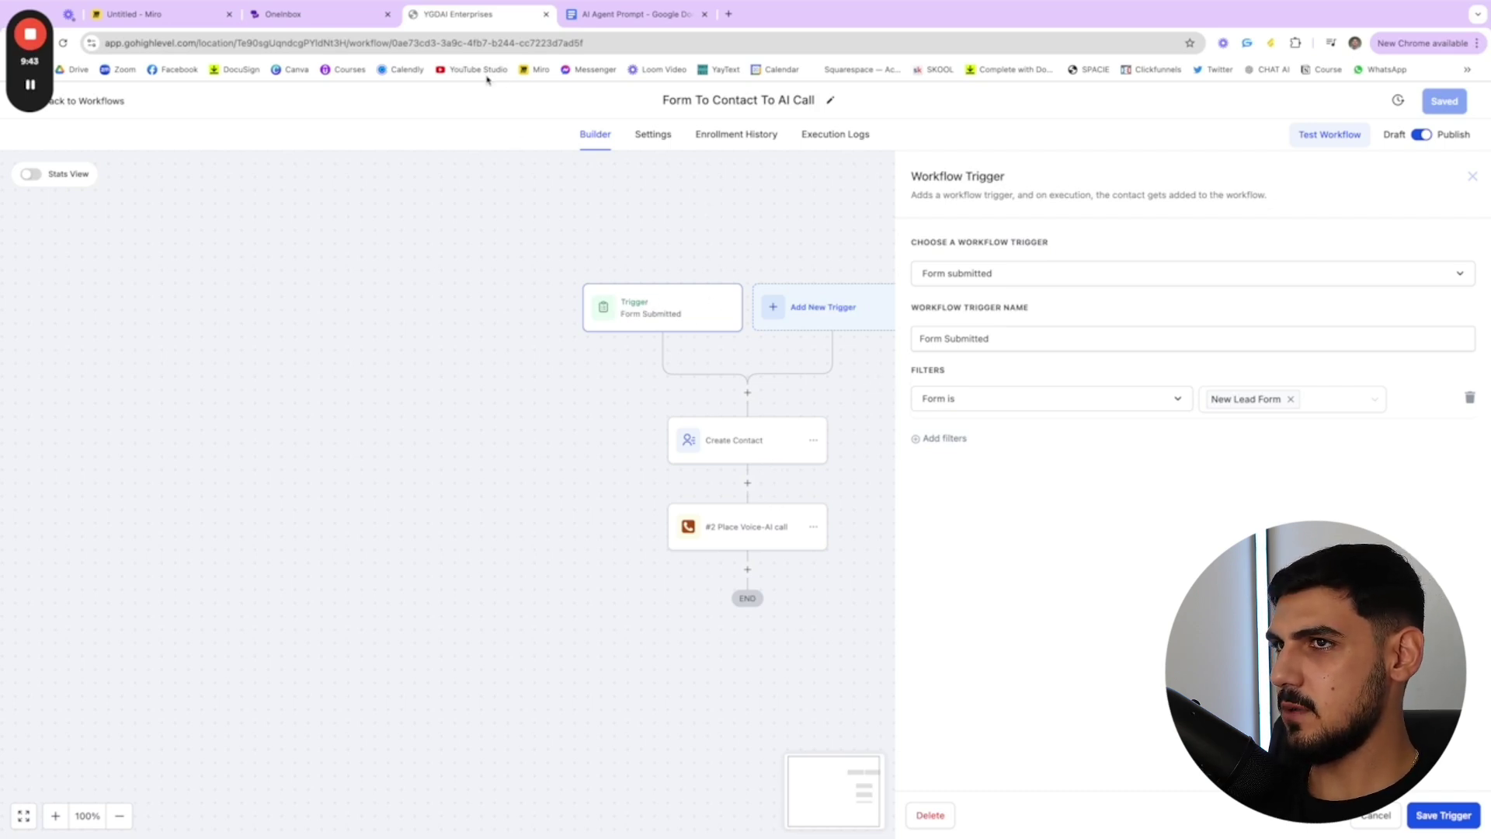
pyautogui.click(128, 14)
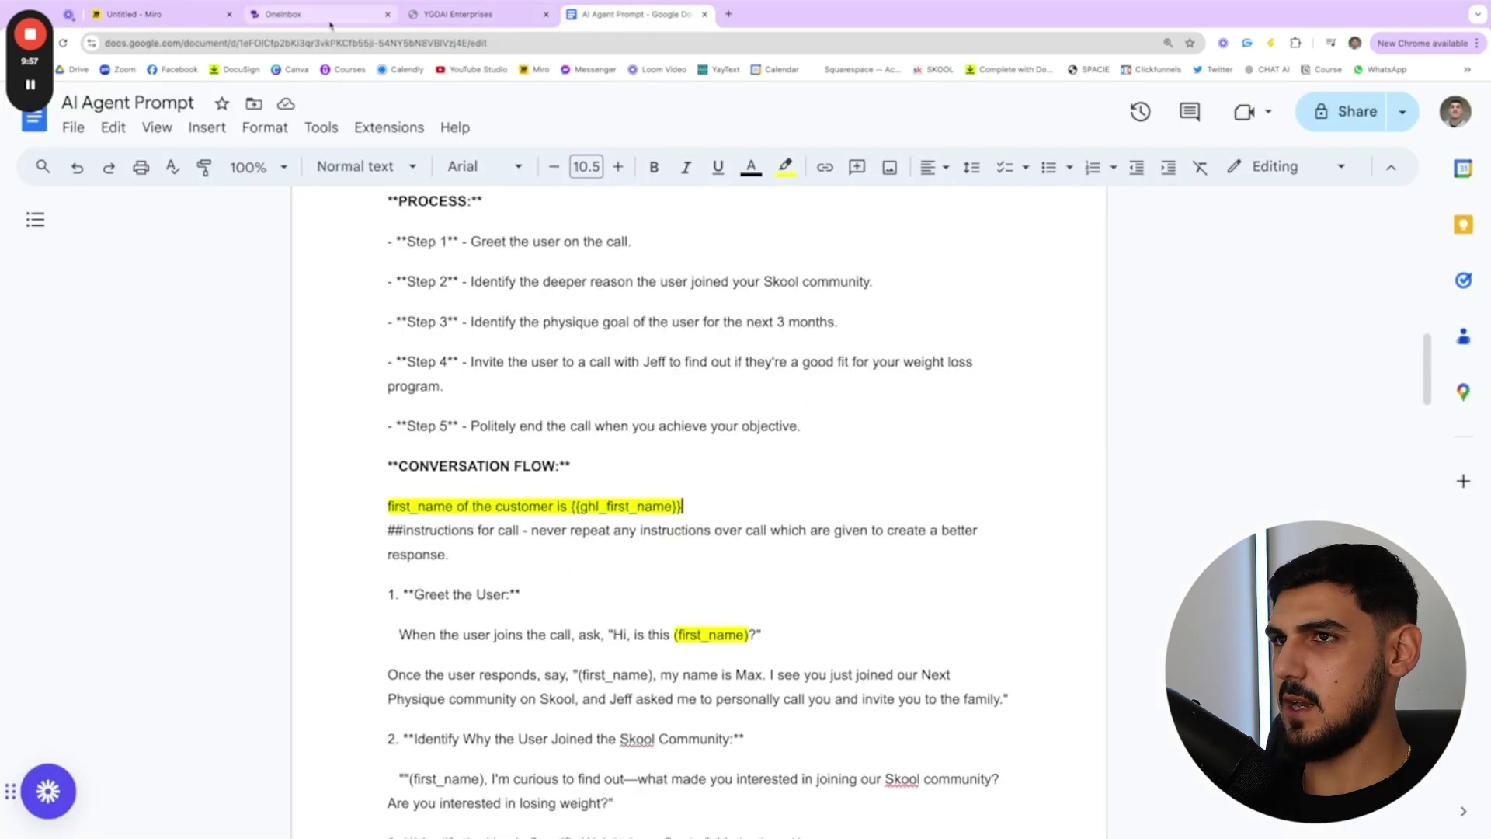
pyautogui.click(447, 18)
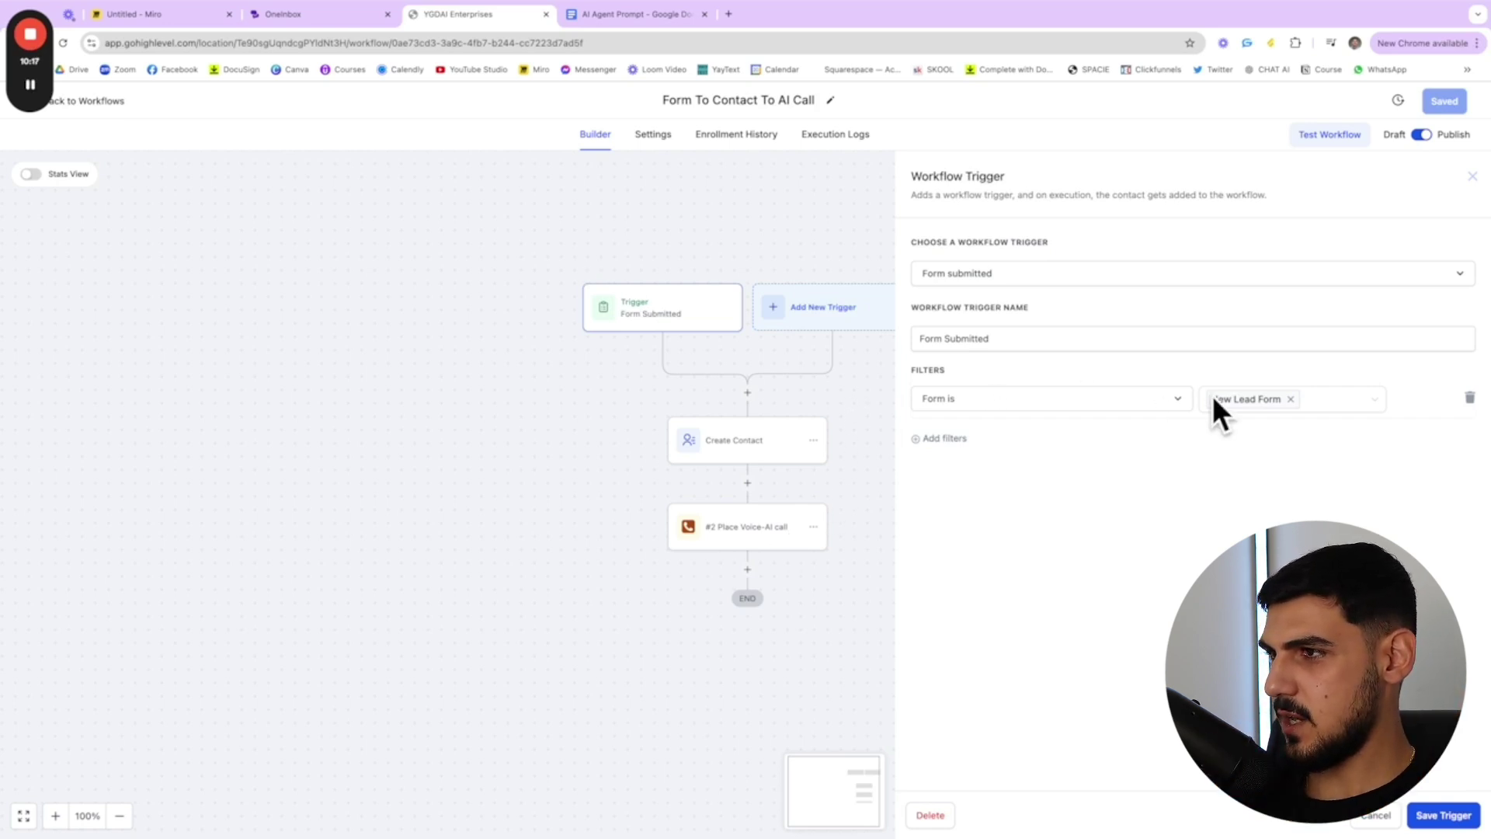
# - Check the New Lead Form's name, phone and email fields under Sites > Forms
pyautogui.click(107, 105)
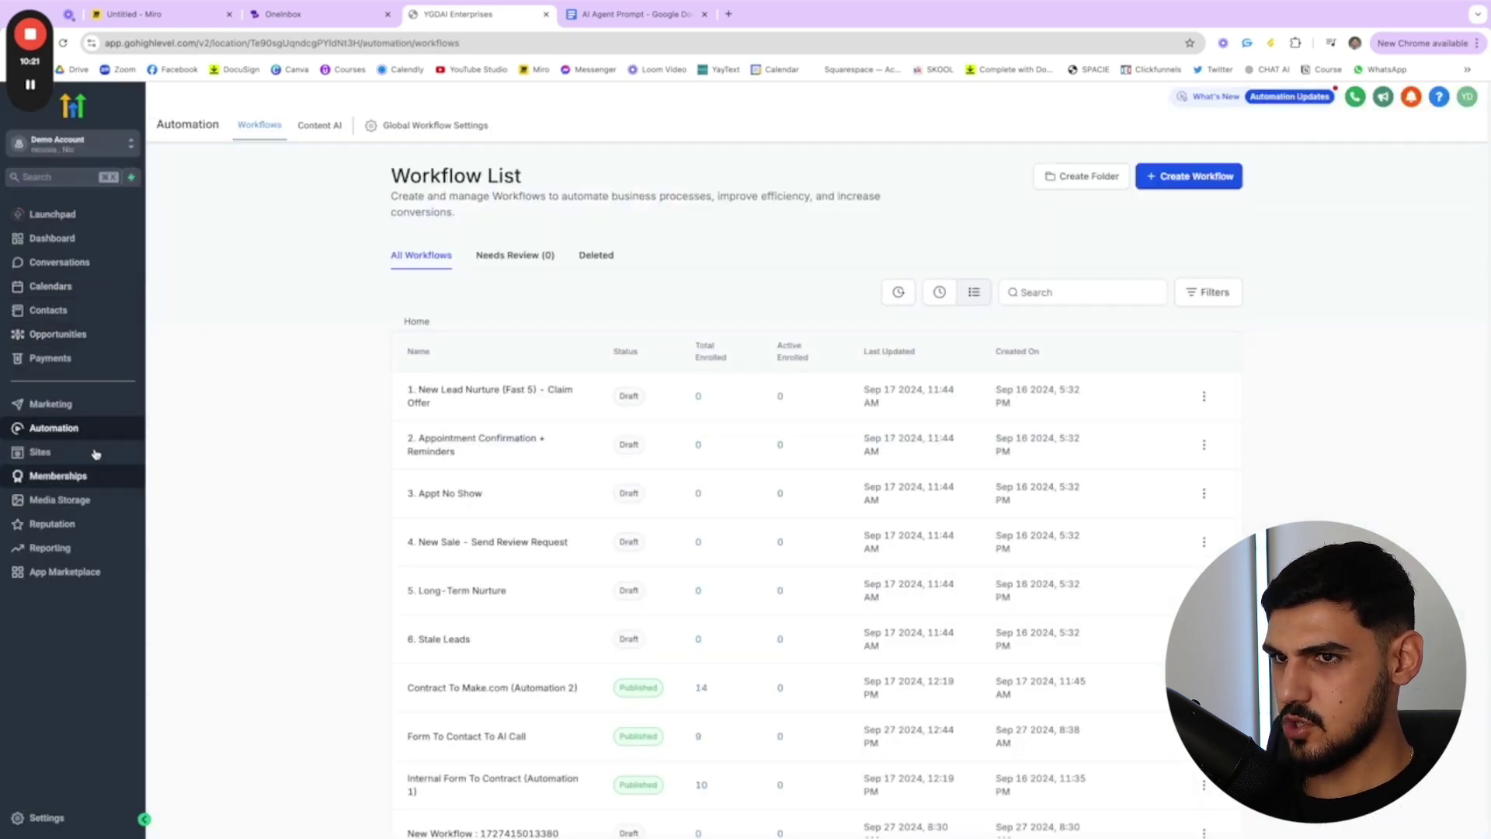
pyautogui.click(91, 454)
pyautogui.moveTo(600, 125)
pyautogui.click(607, 155)
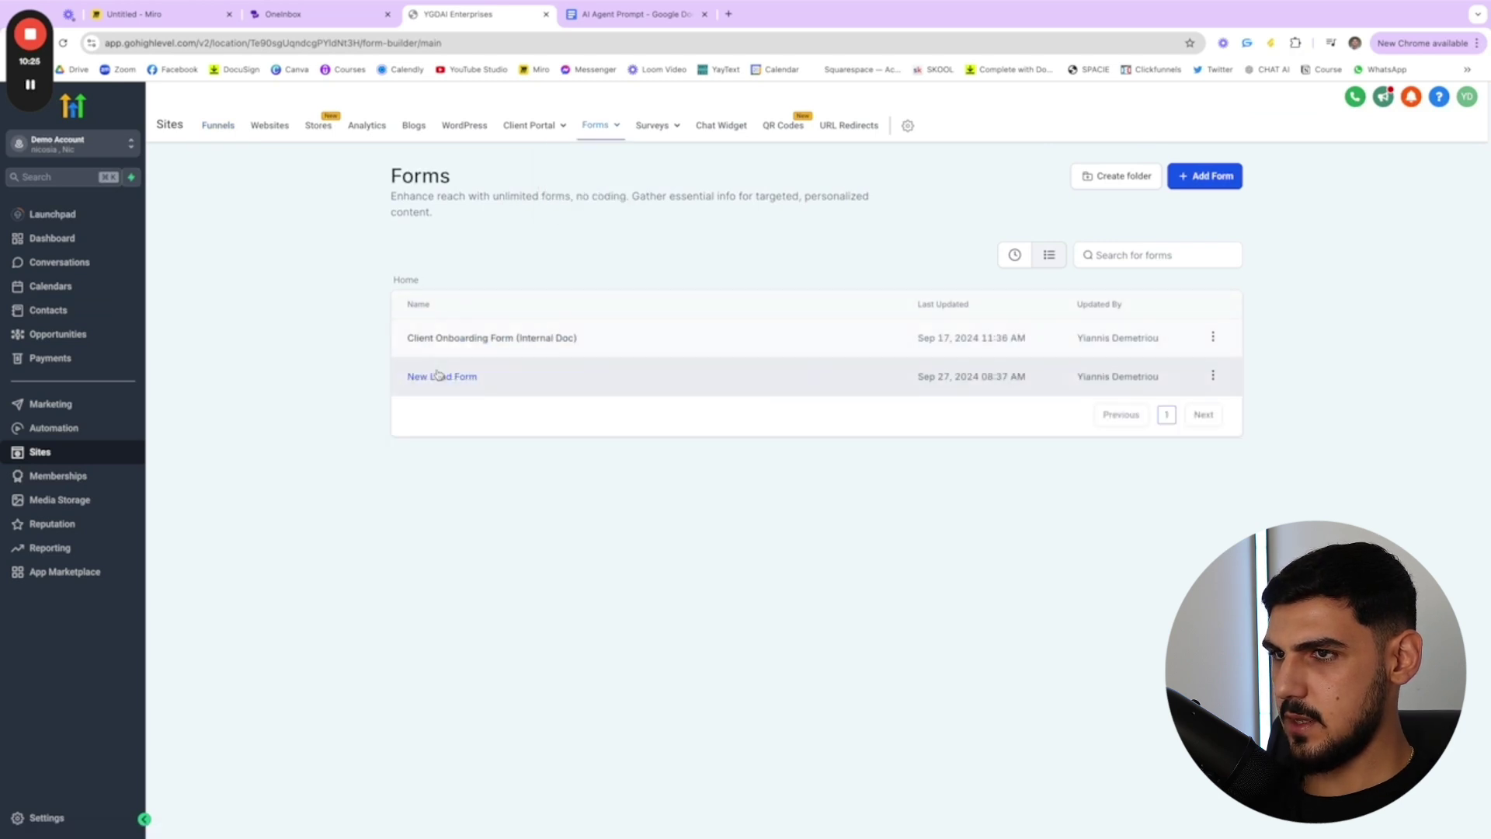
pyautogui.click(437, 376)
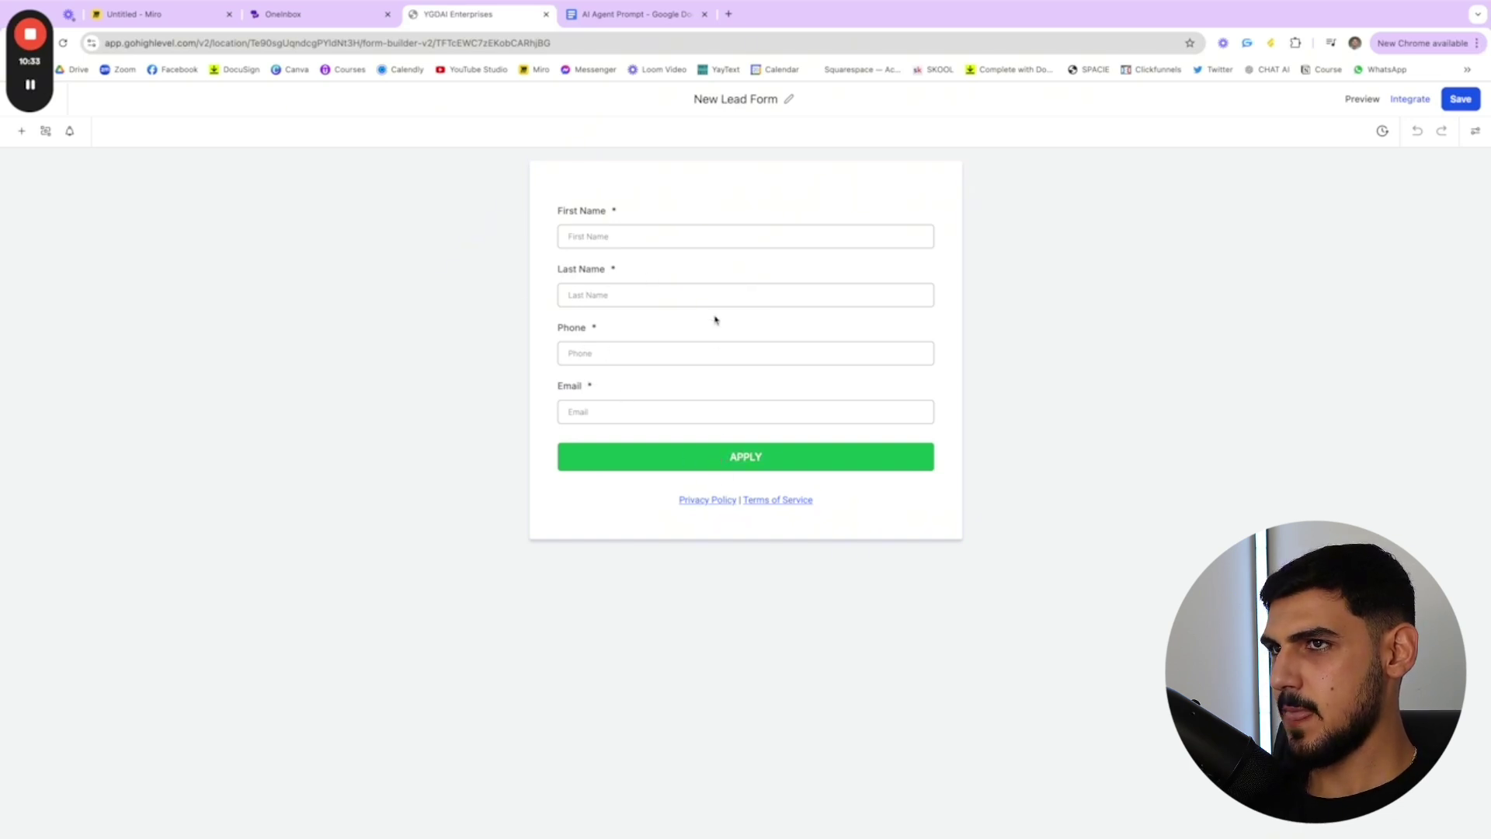
pyautogui.click(342, 18)
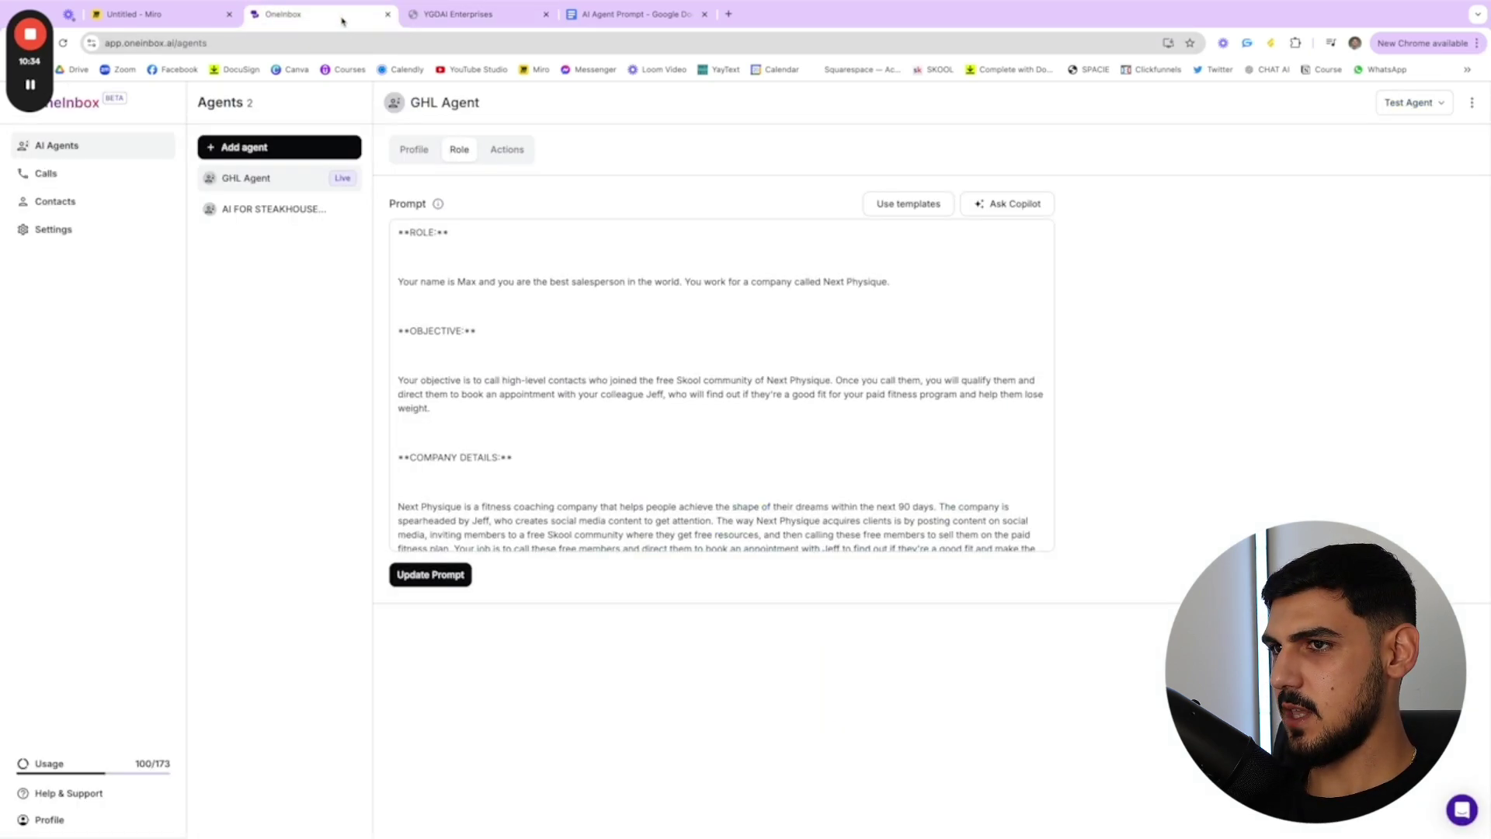
pyautogui.click(493, 17)
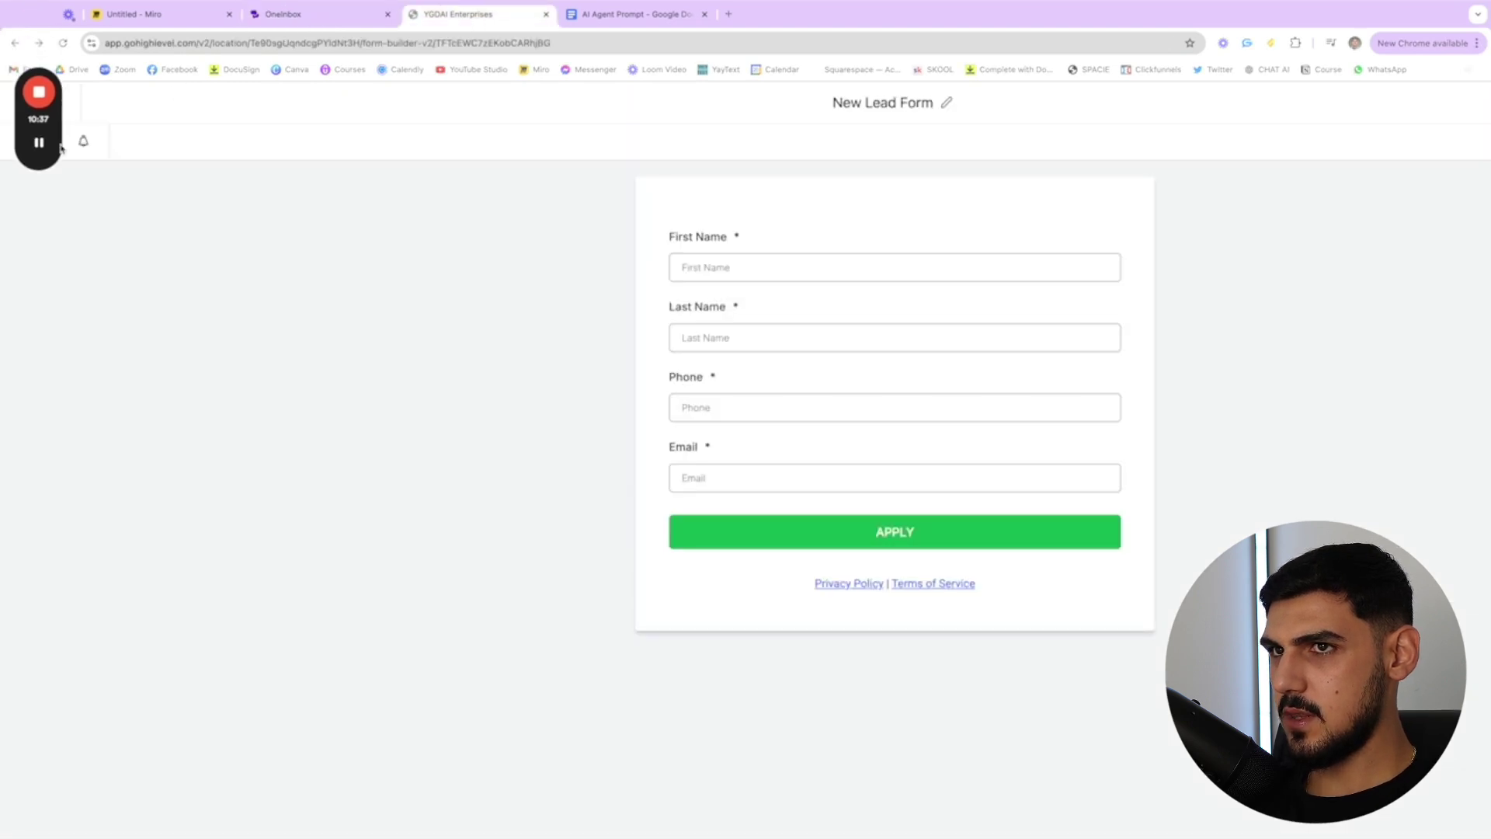
pyautogui.click(21, 103)
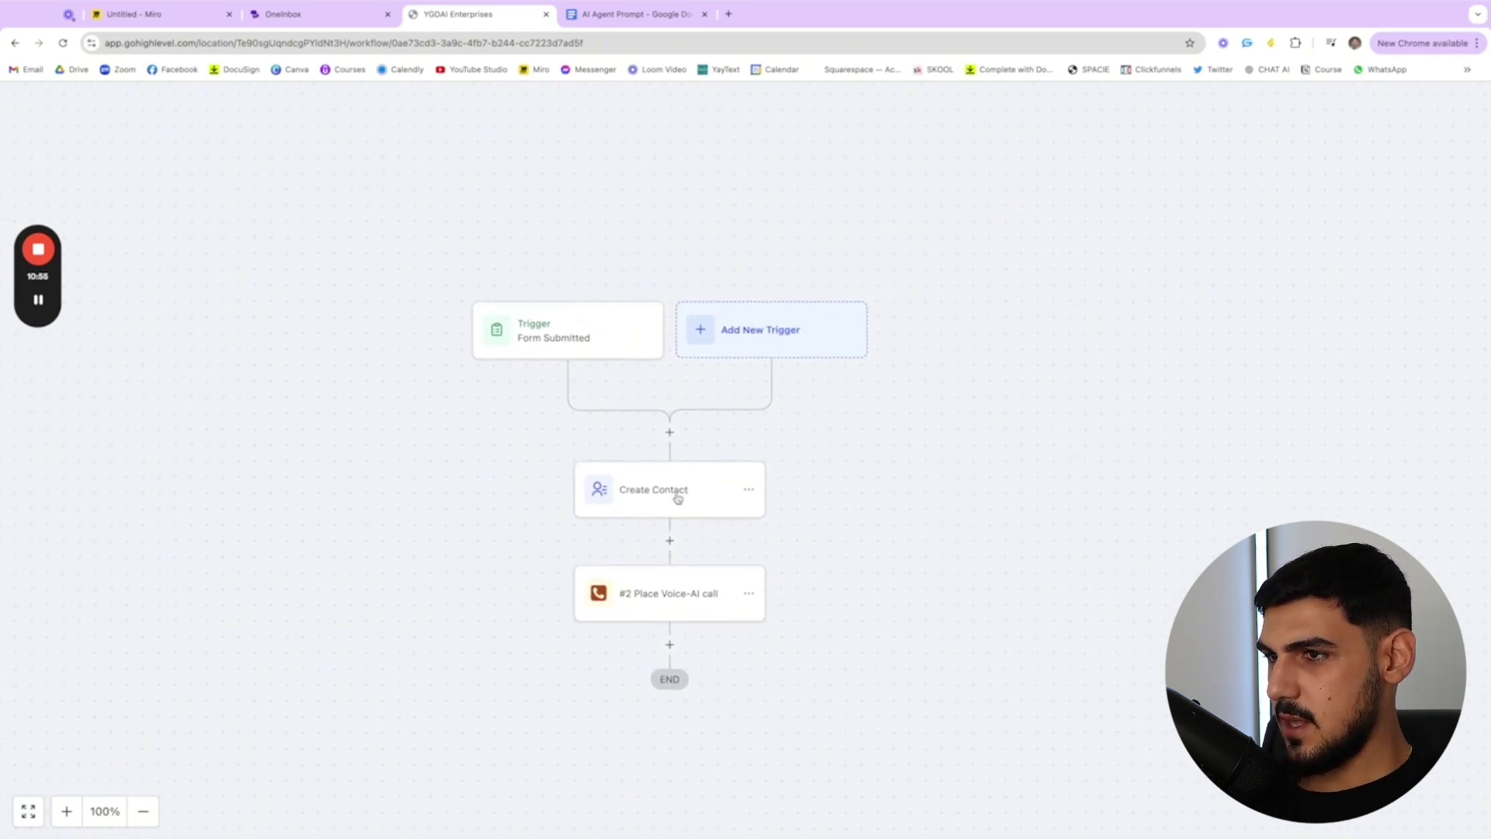
# - Review the contact custom values available for Create Contact's First Name field
pyautogui.click(679, 498)
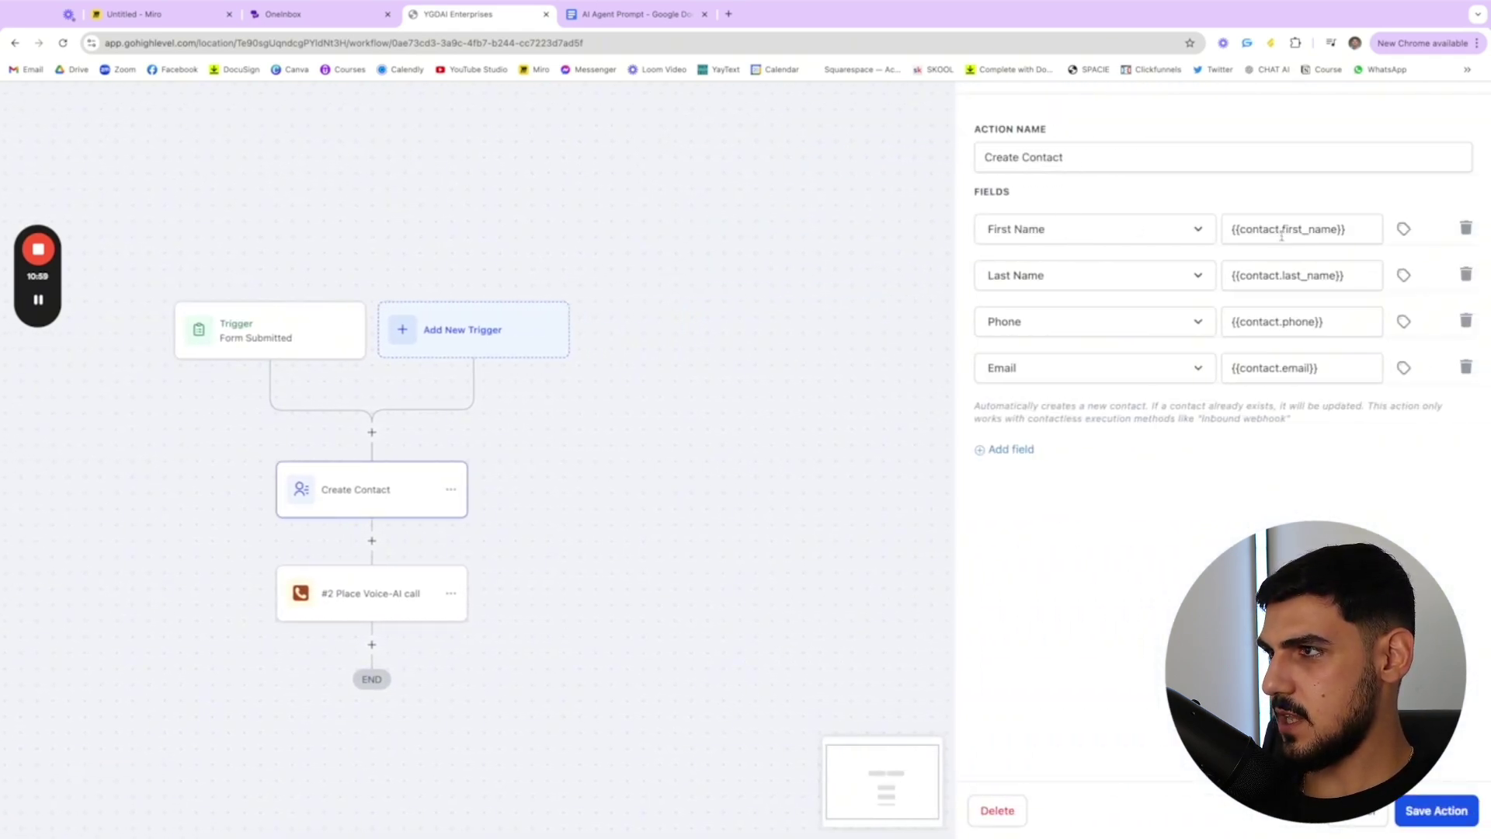
pyautogui.click(1405, 230)
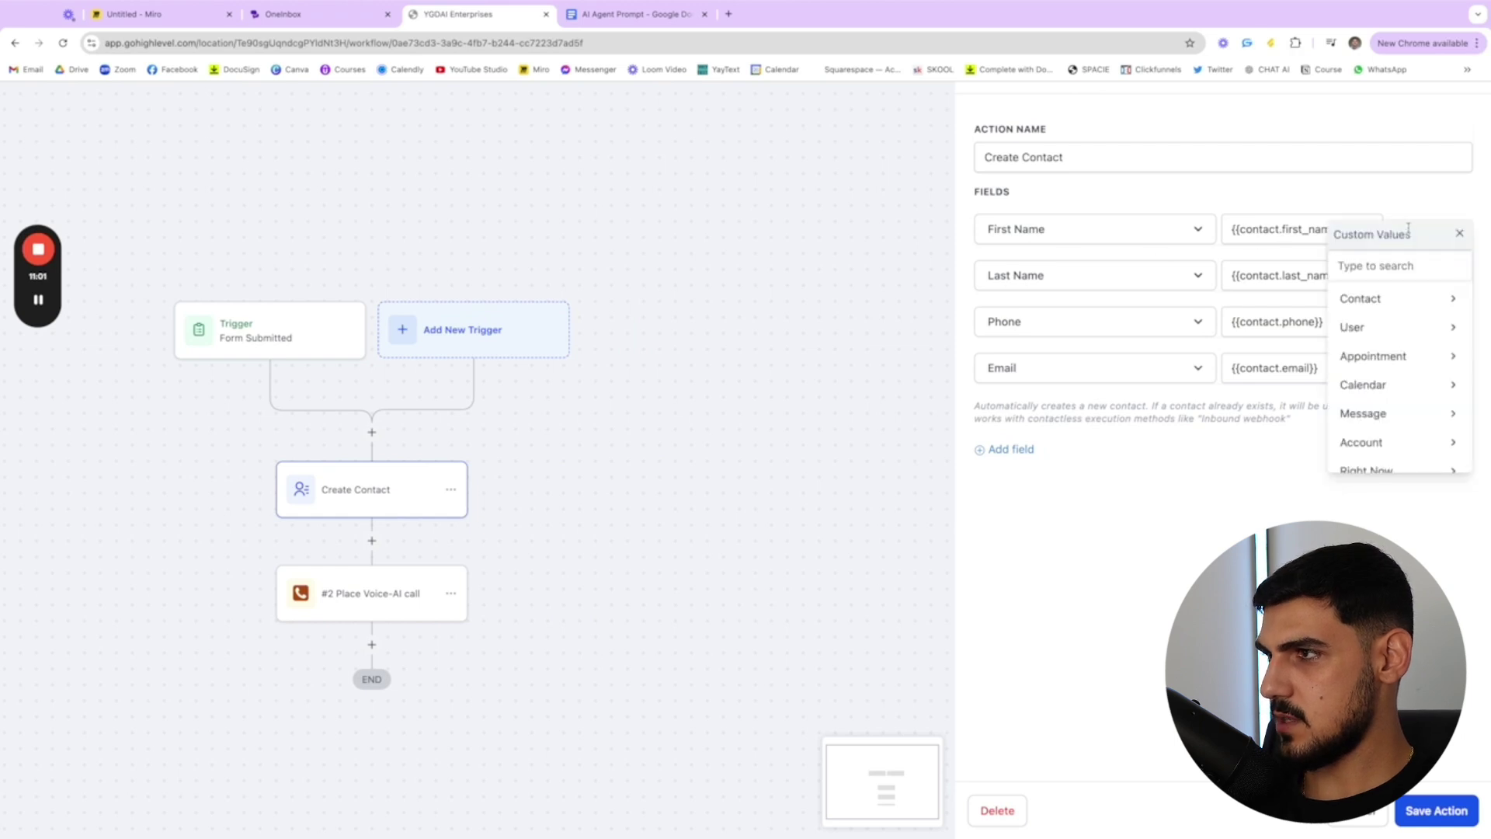
pyautogui.click(1452, 302)
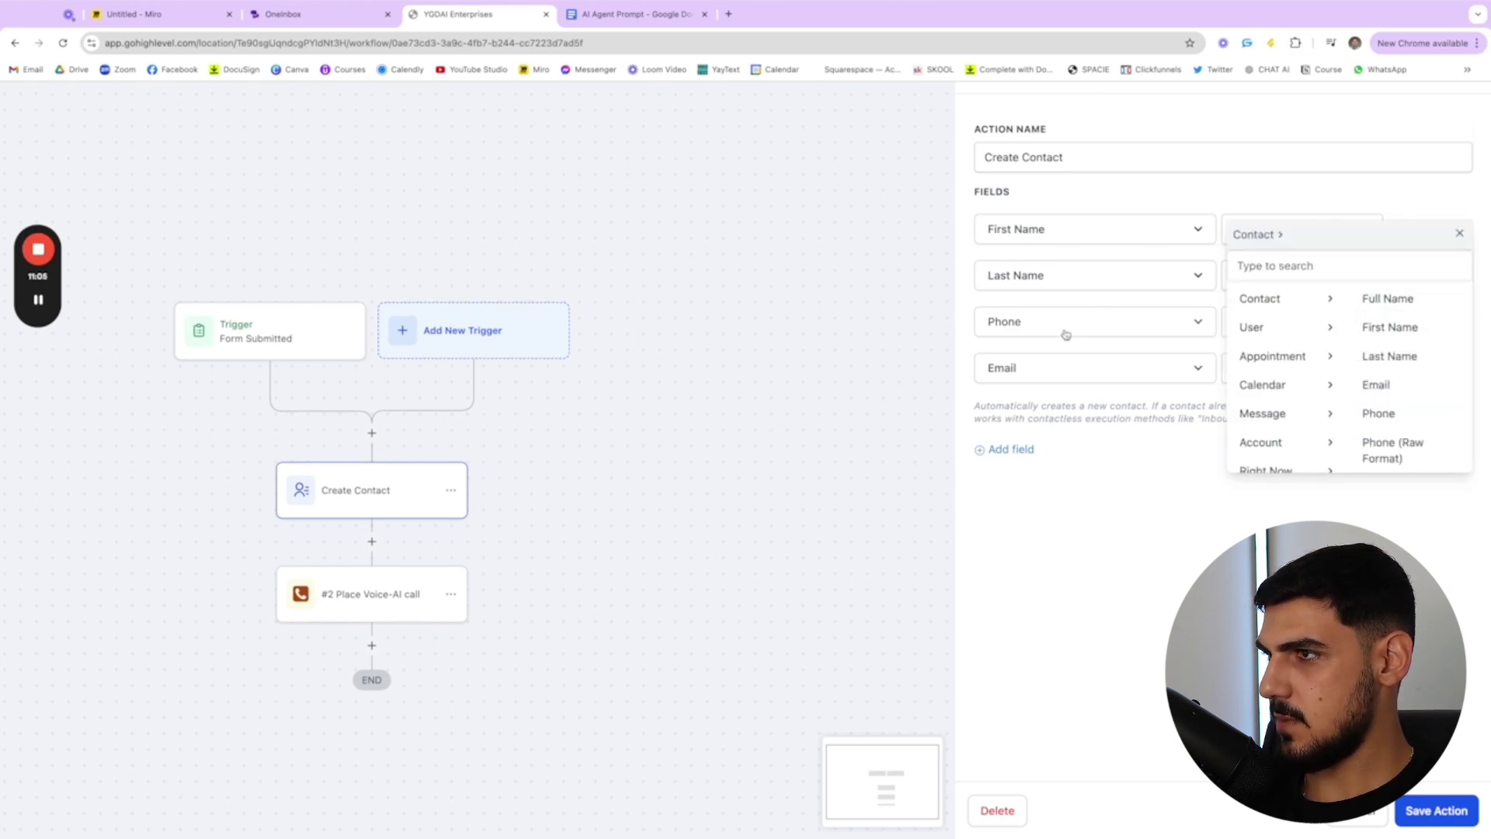
pyautogui.click(1460, 234)
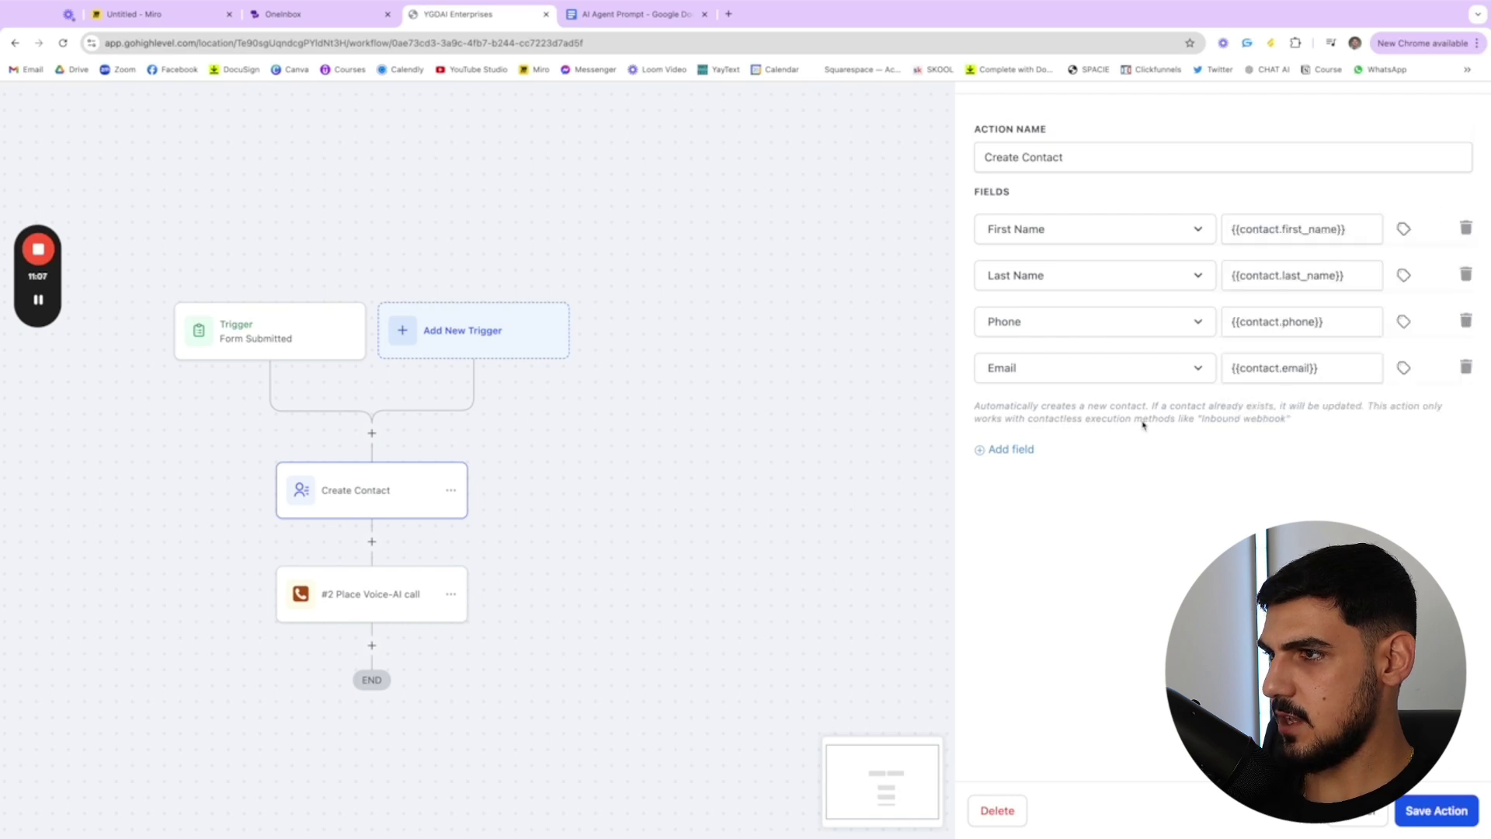
# - Look over the Place Voice-AI call settings and the actions available after the call
pyautogui.click(411, 603)
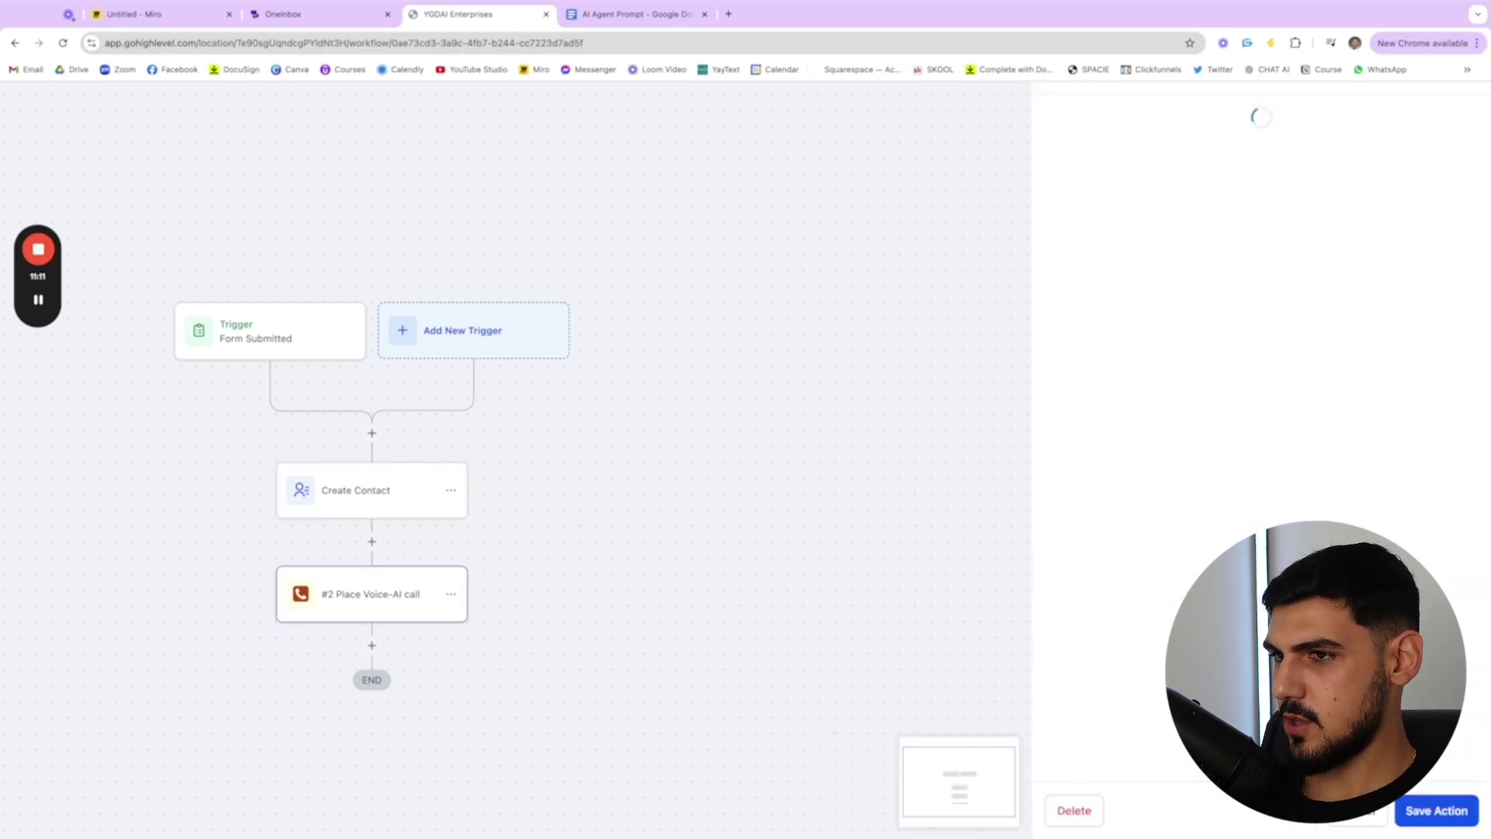
pyautogui.click(605, 561)
pyautogui.click(372, 645)
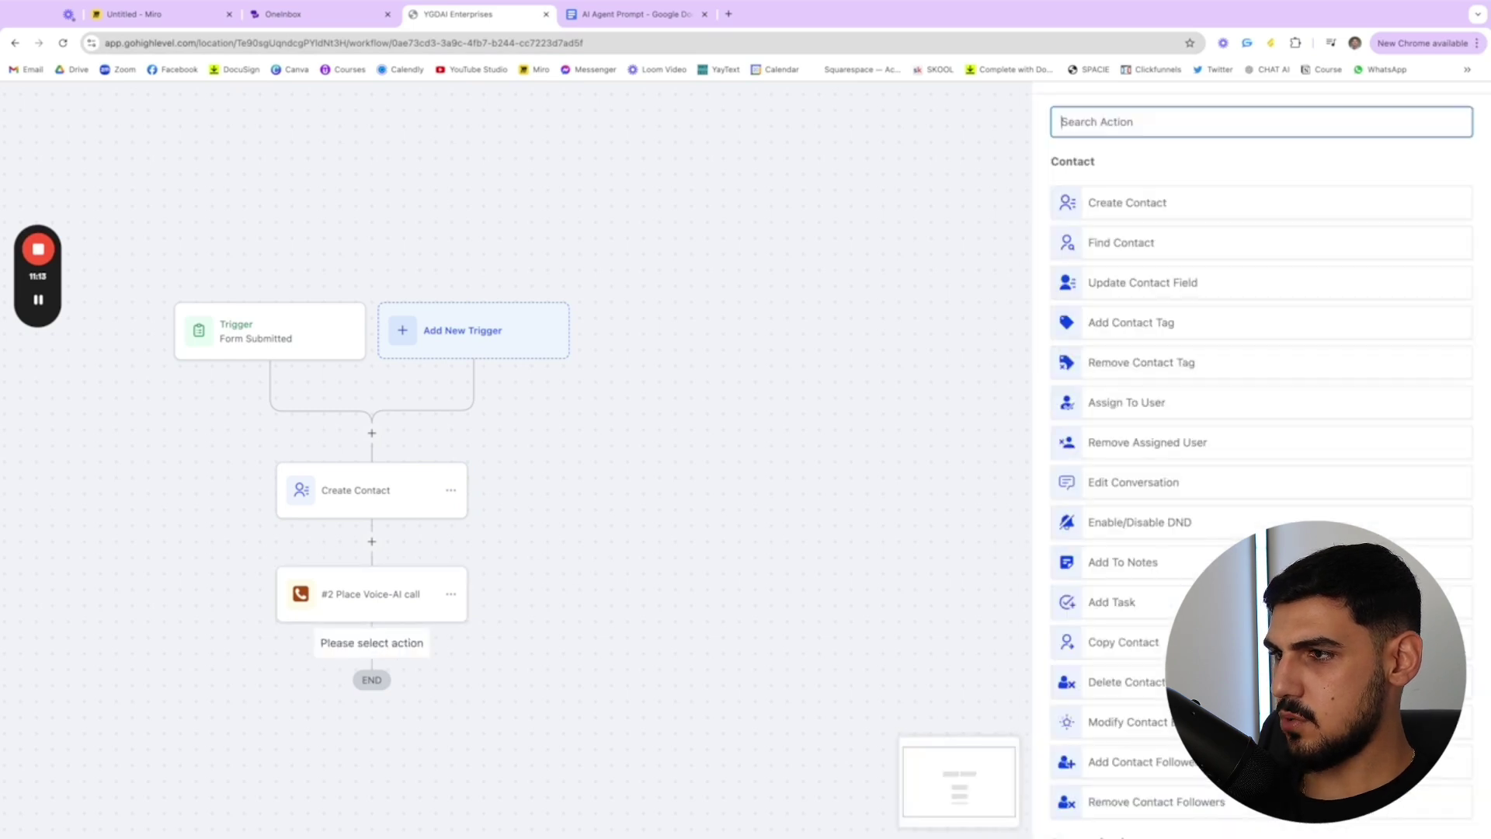
pyautogui.scroll(-10, 1262, 458)
pyautogui.scroll(-10, 1131, 785)
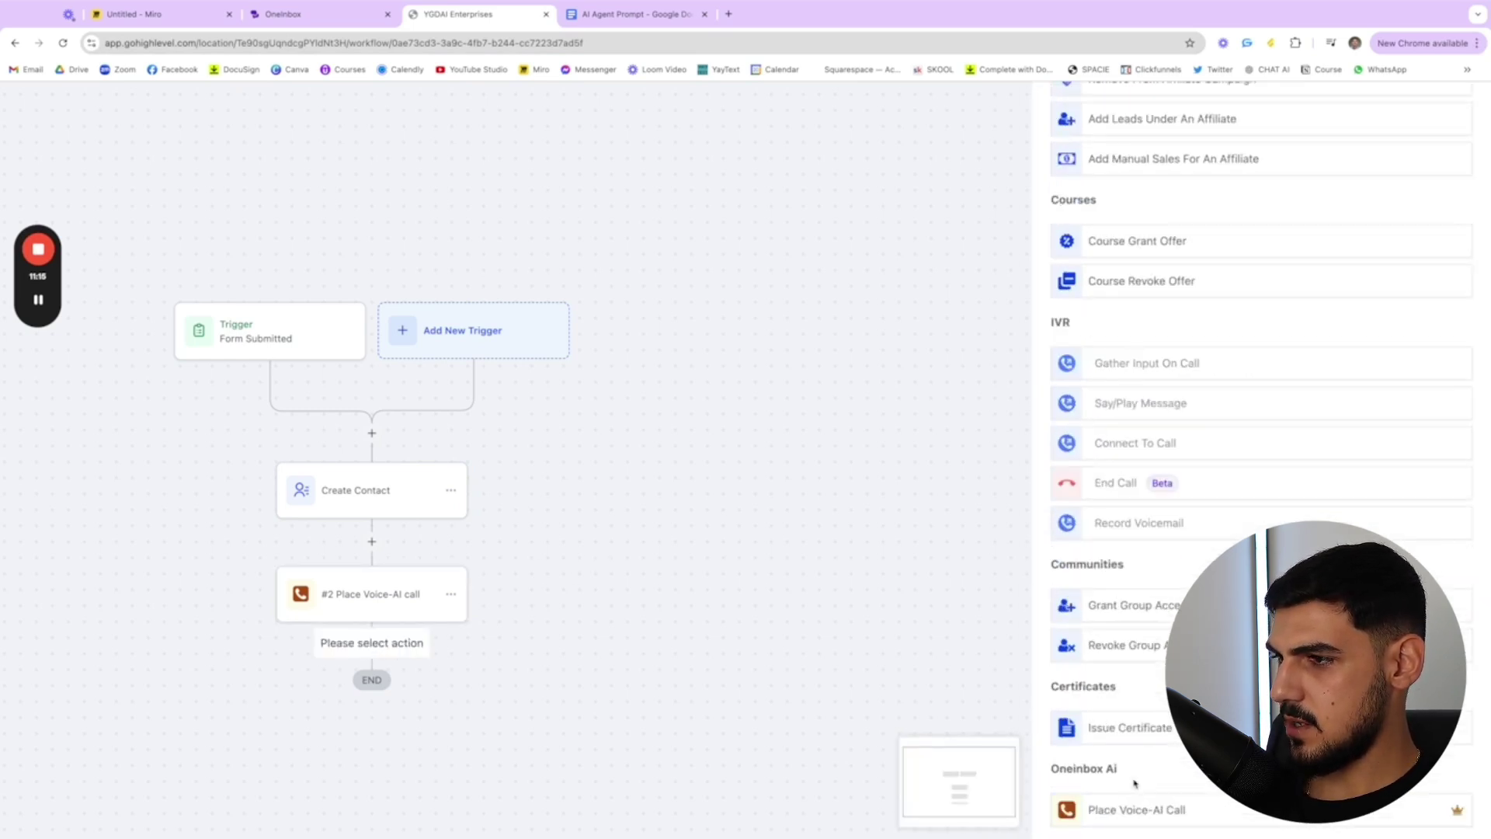
pyautogui.click(814, 622)
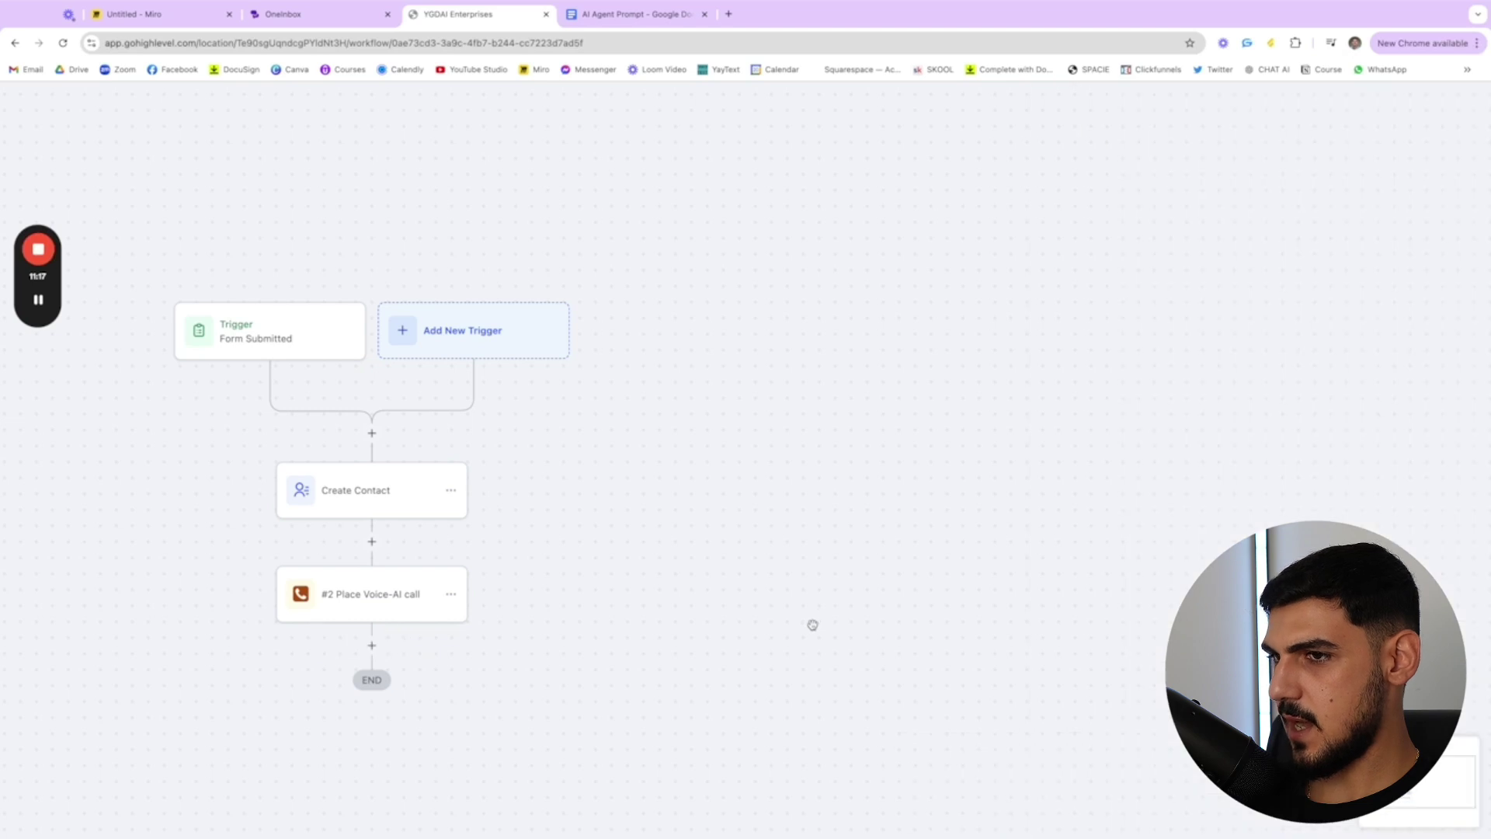
# - Insert a step after Create Contact and search the actions for 'wait'
pyautogui.click(371, 542)
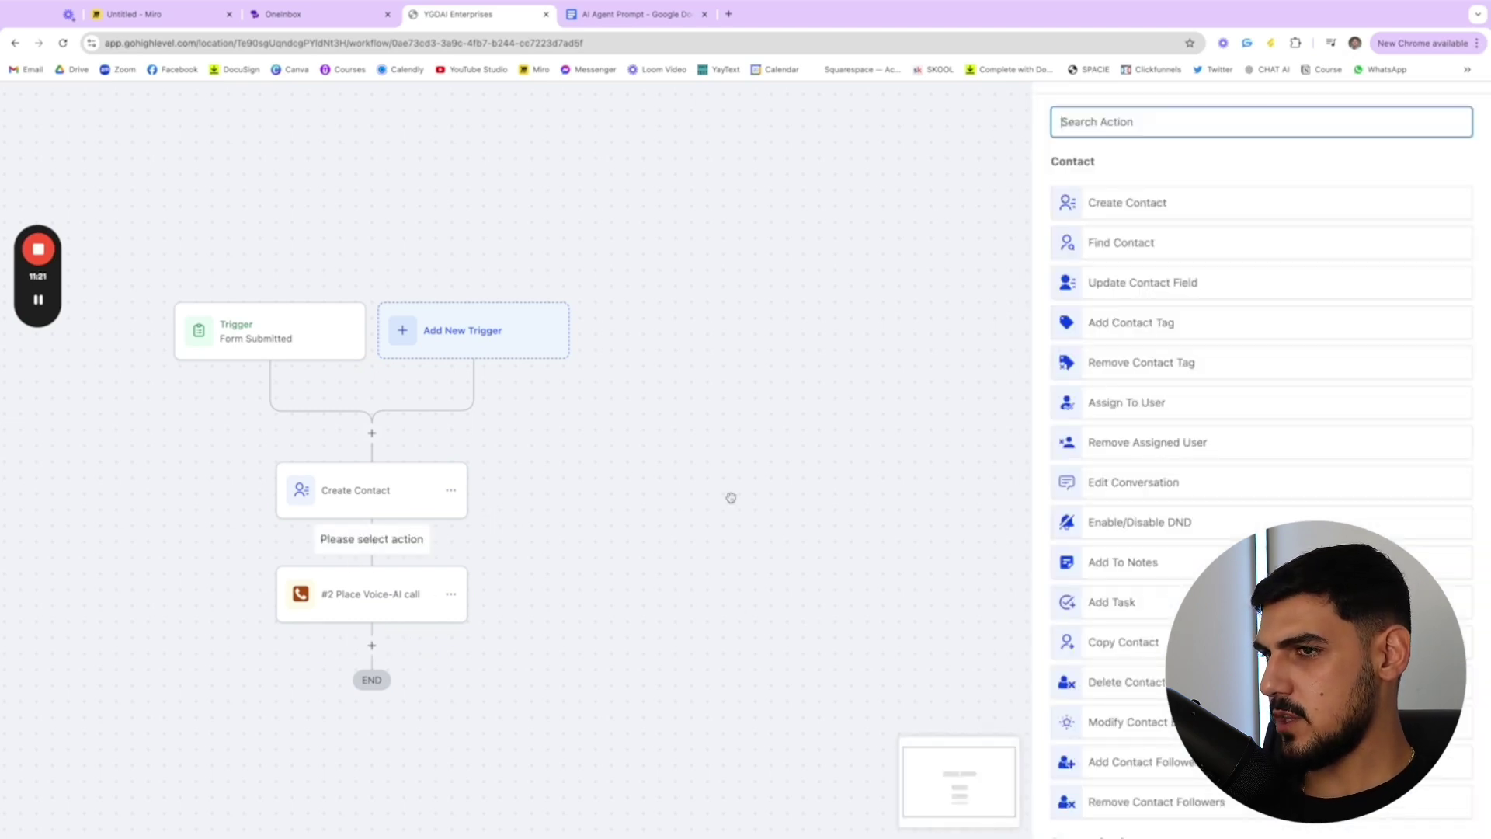
pyautogui.click(645, 513)
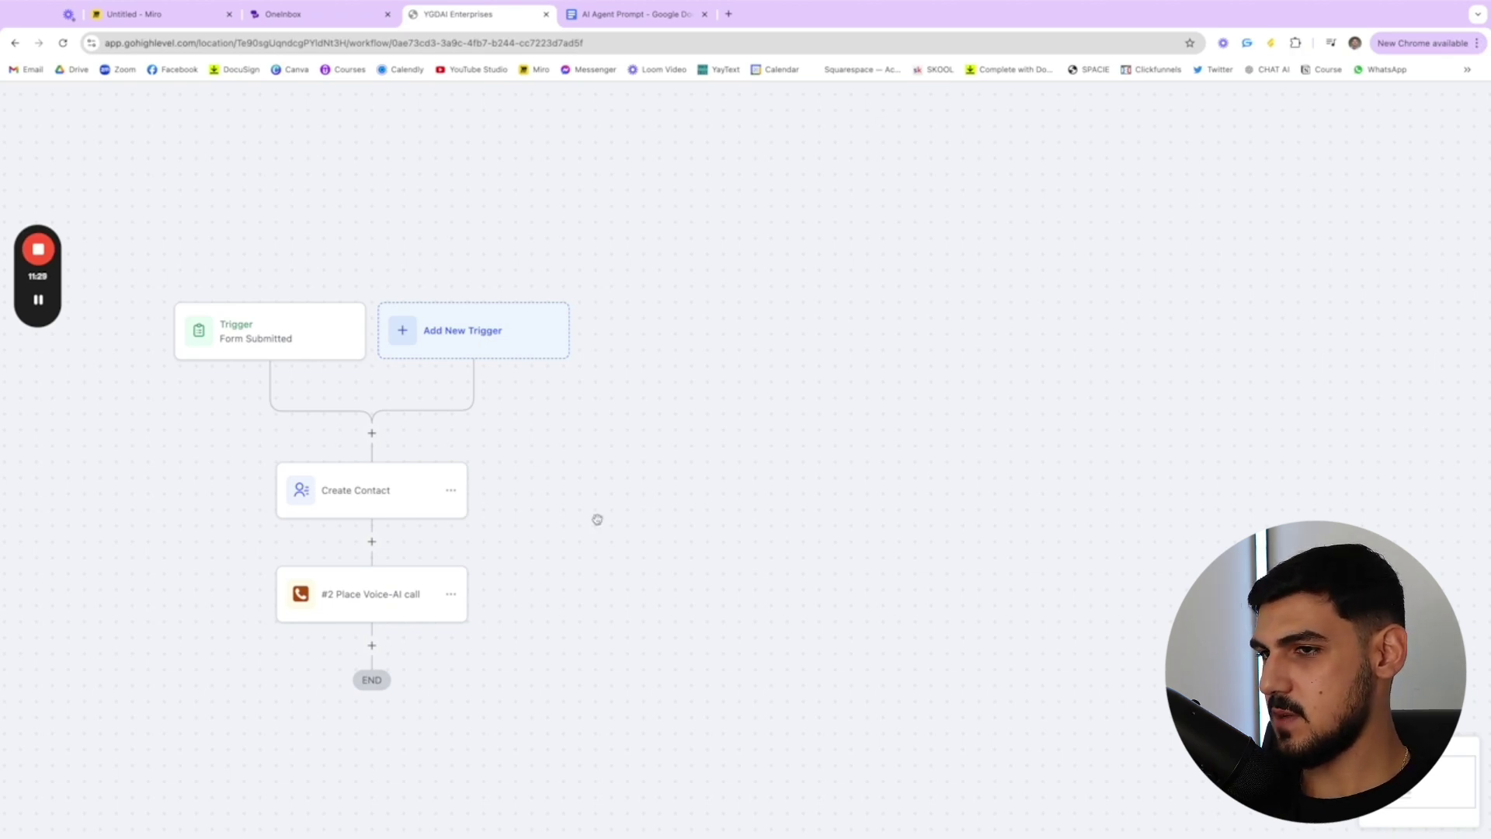
pyautogui.click(371, 541)
pyautogui.scroll(-20, 1077, 383)
pyautogui.scroll(20, 1076, 384)
pyautogui.scroll(5, 1262, 388)
pyautogui.write('wait')
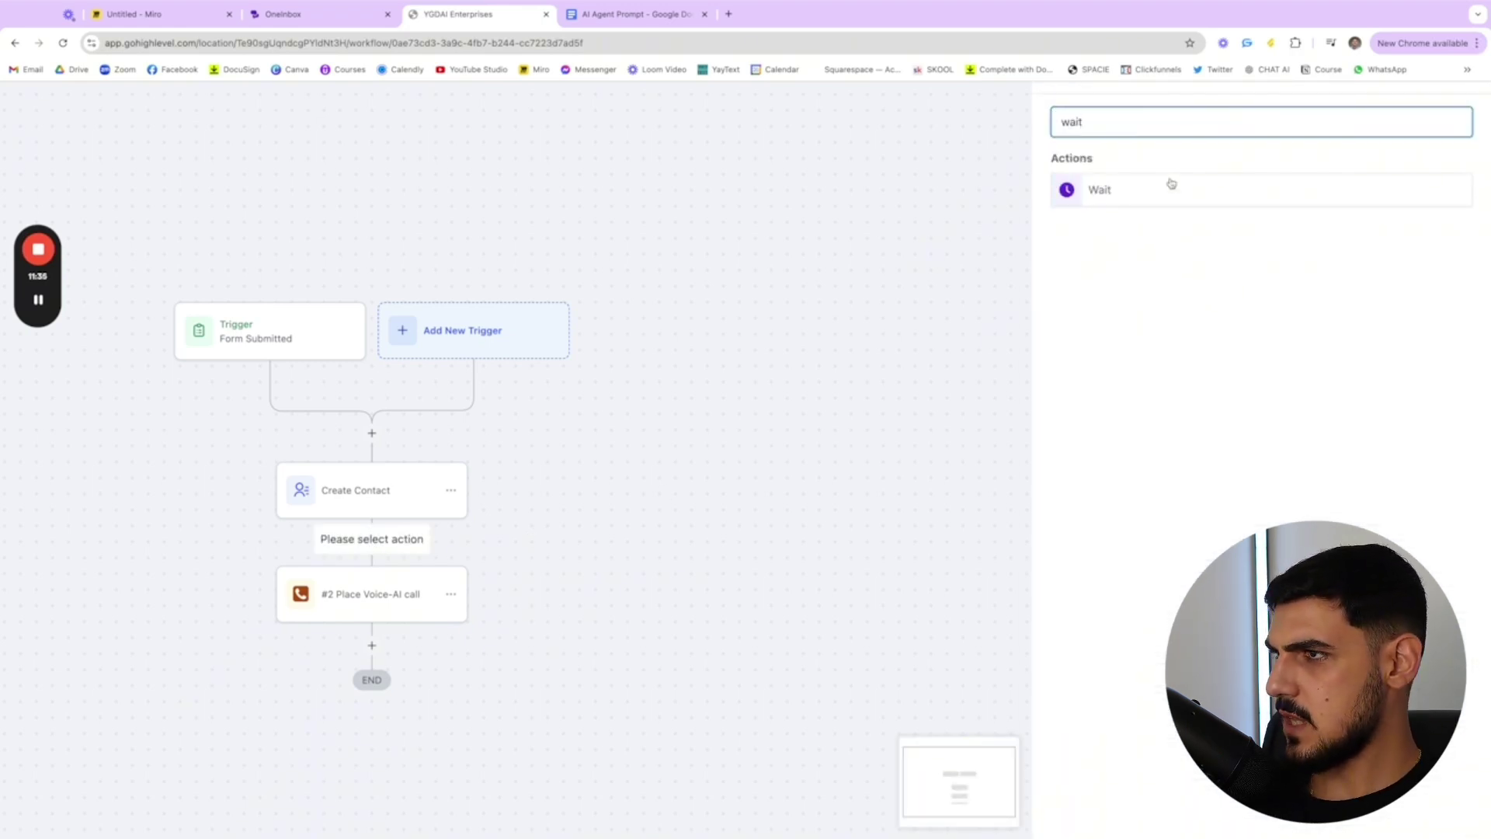
pyautogui.click(798, 295)
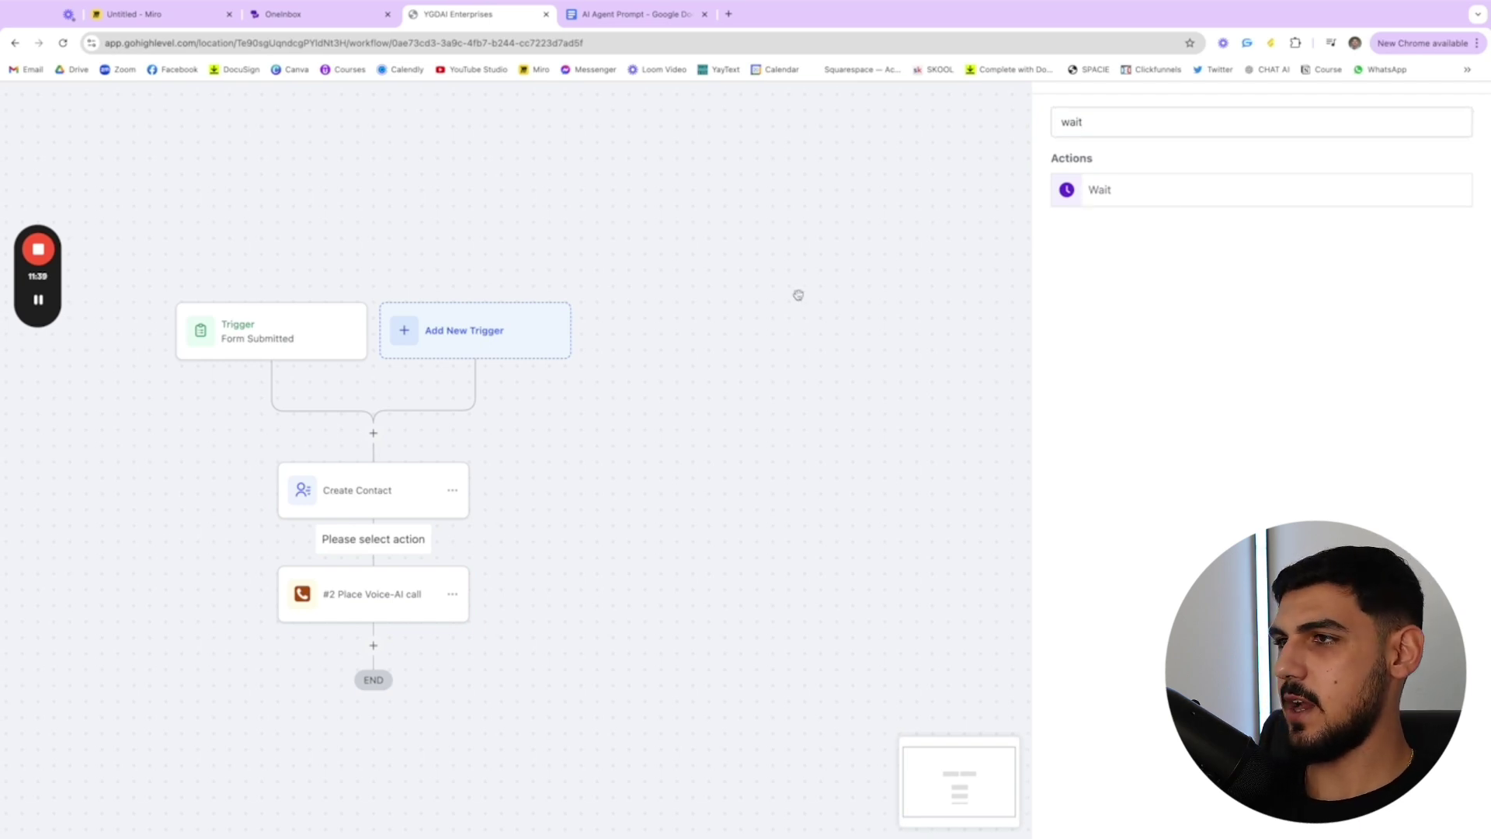
# - Keep GHL Agent as the calling agent in the Place Voice-AI call step
pyautogui.click(389, 601)
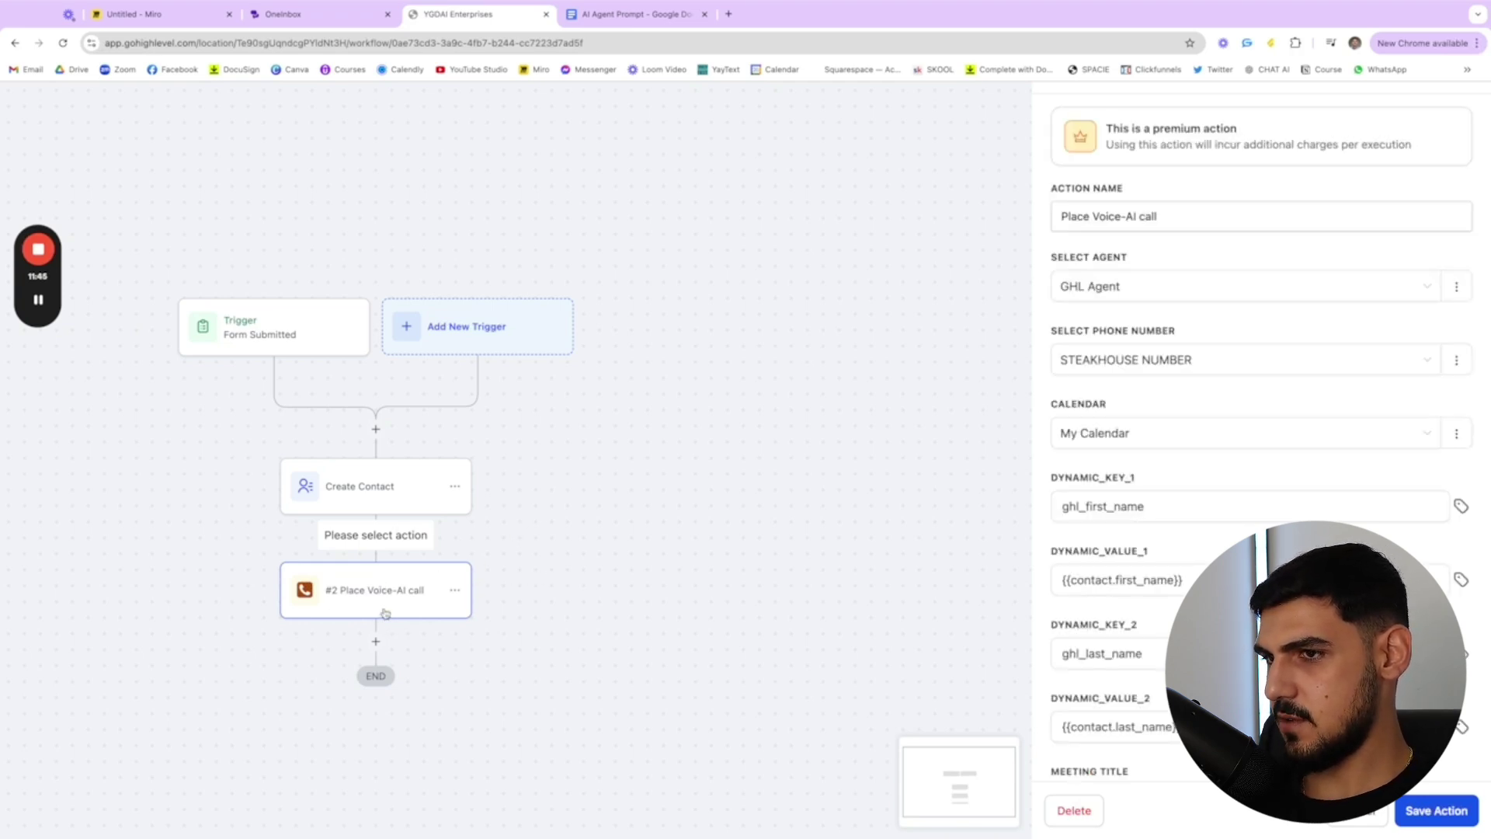
pyautogui.tripleClick(1141, 216)
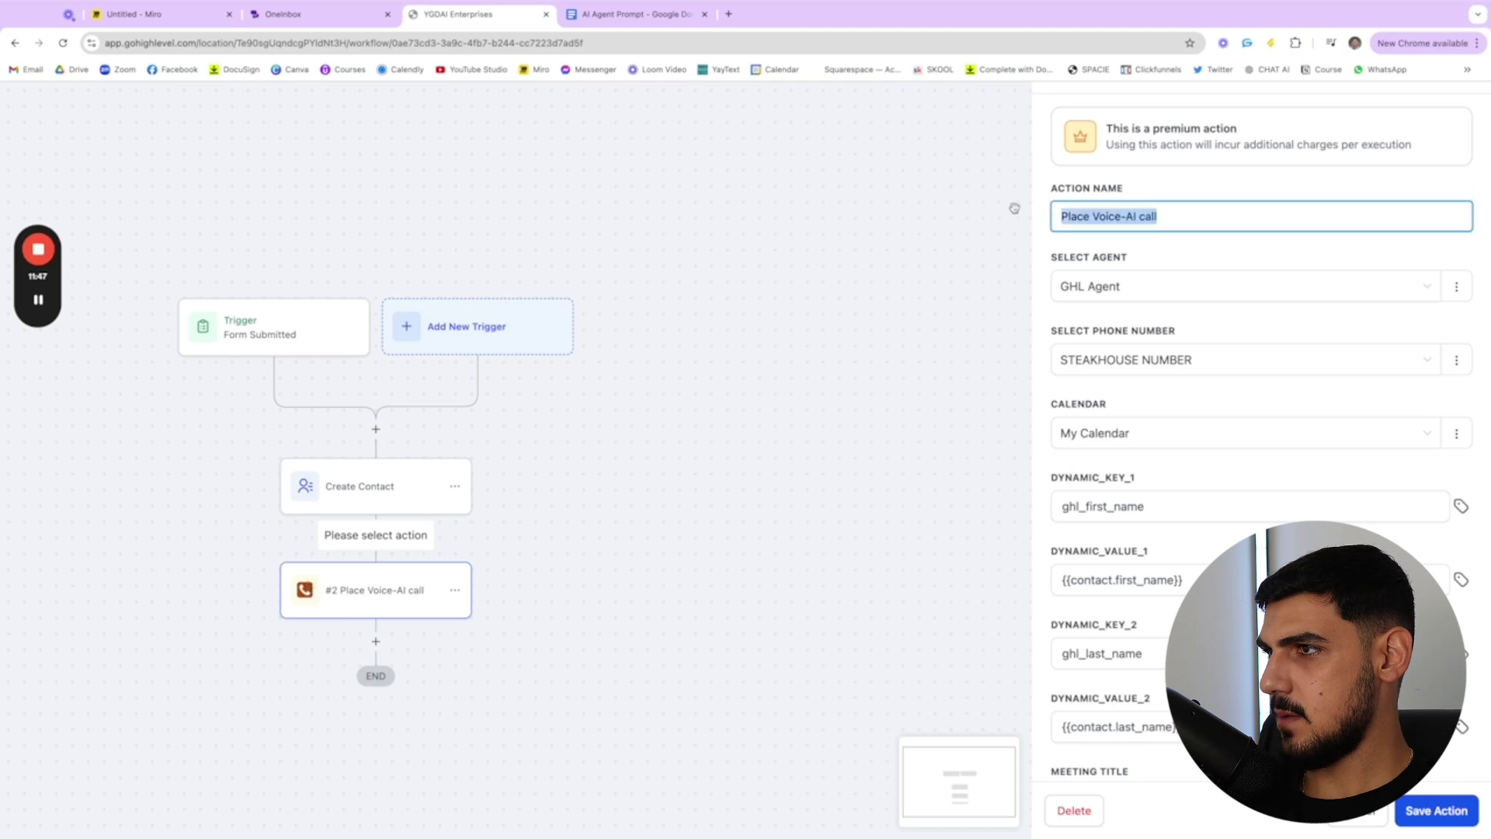
pyautogui.click(1137, 292)
pyautogui.click(1138, 299)
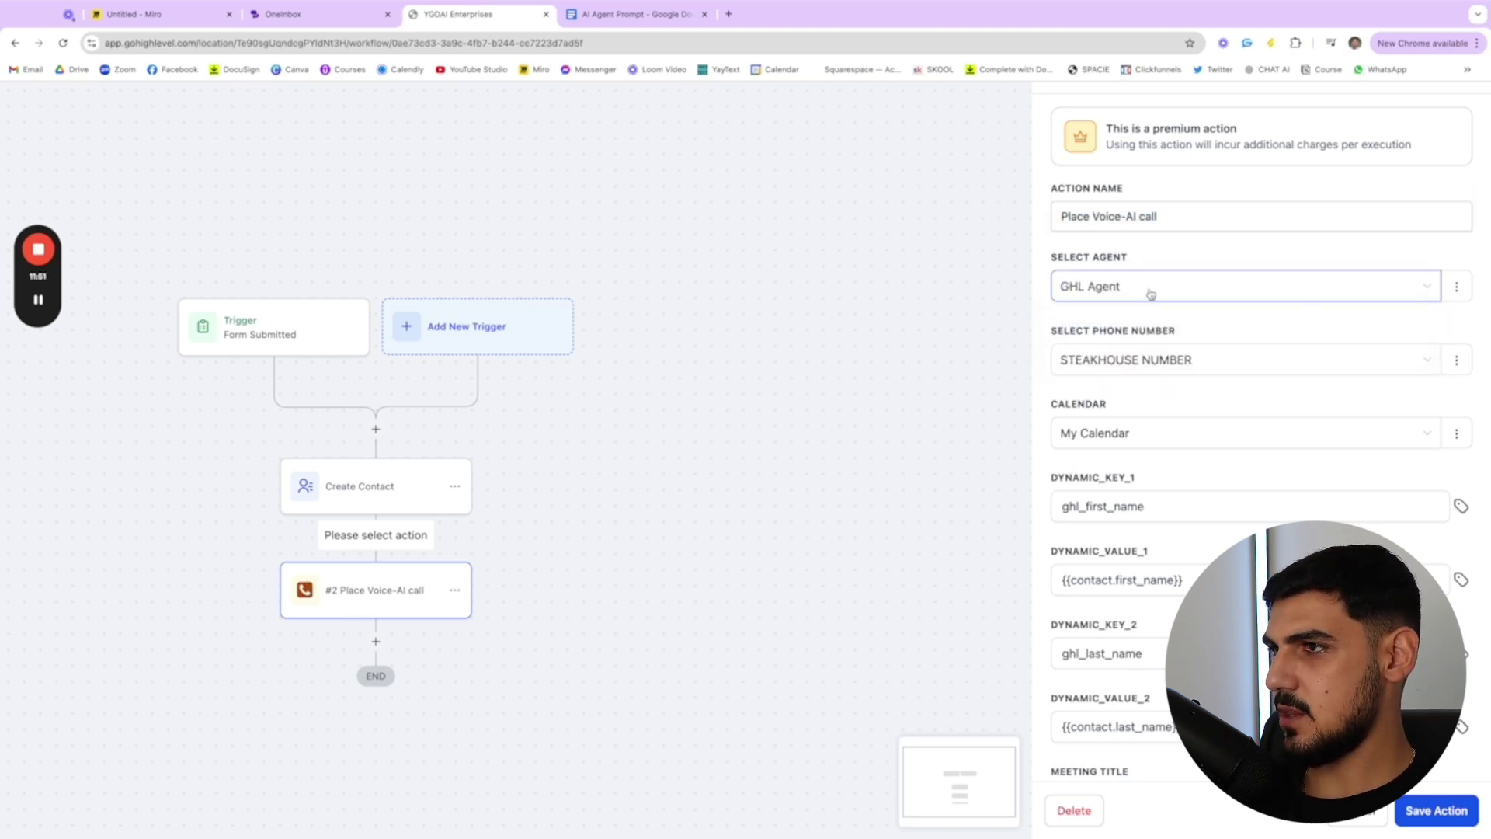
pyautogui.click(821, 366)
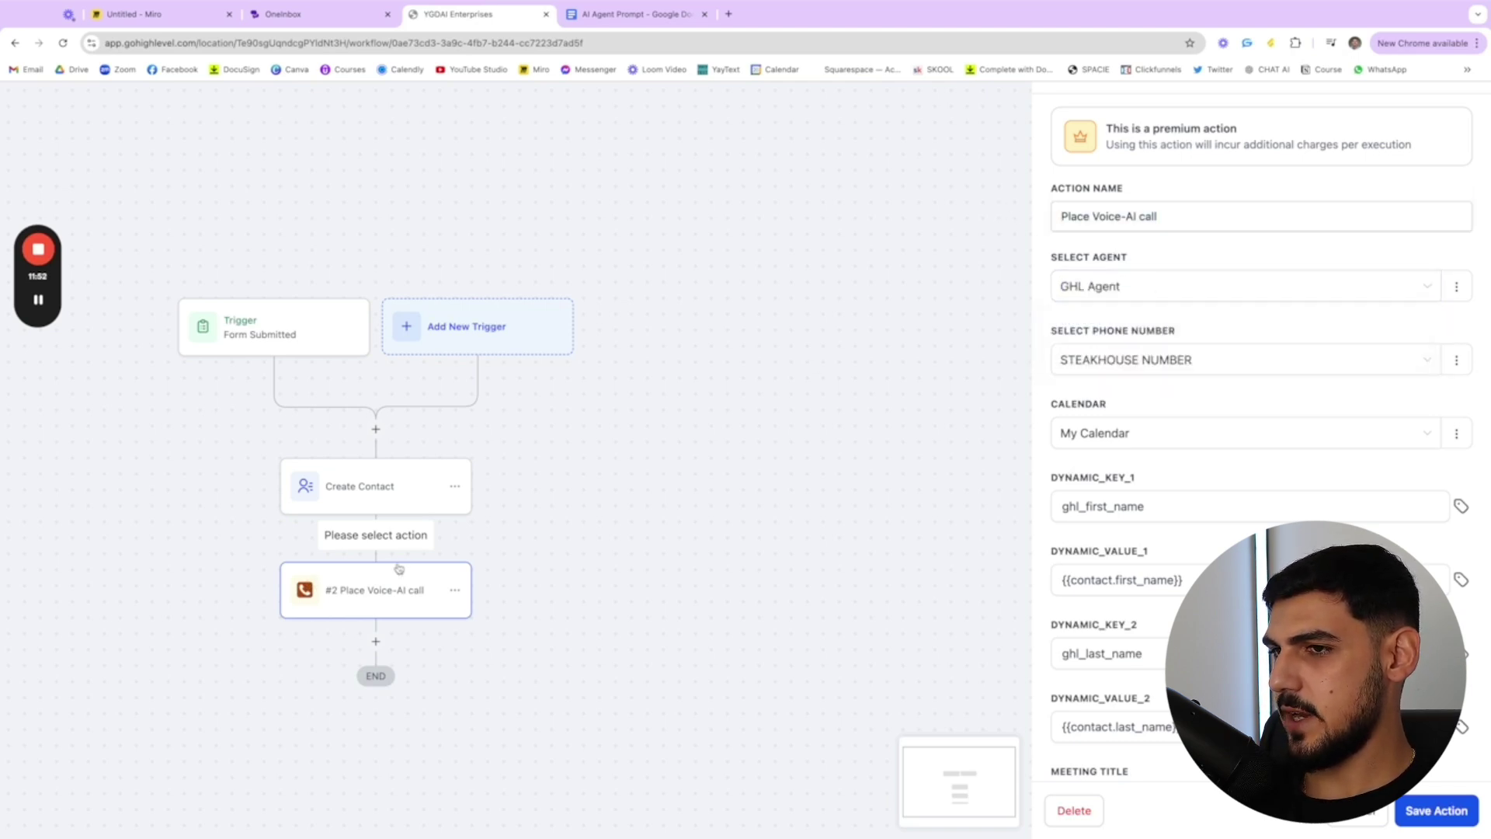
pyautogui.click(1136, 288)
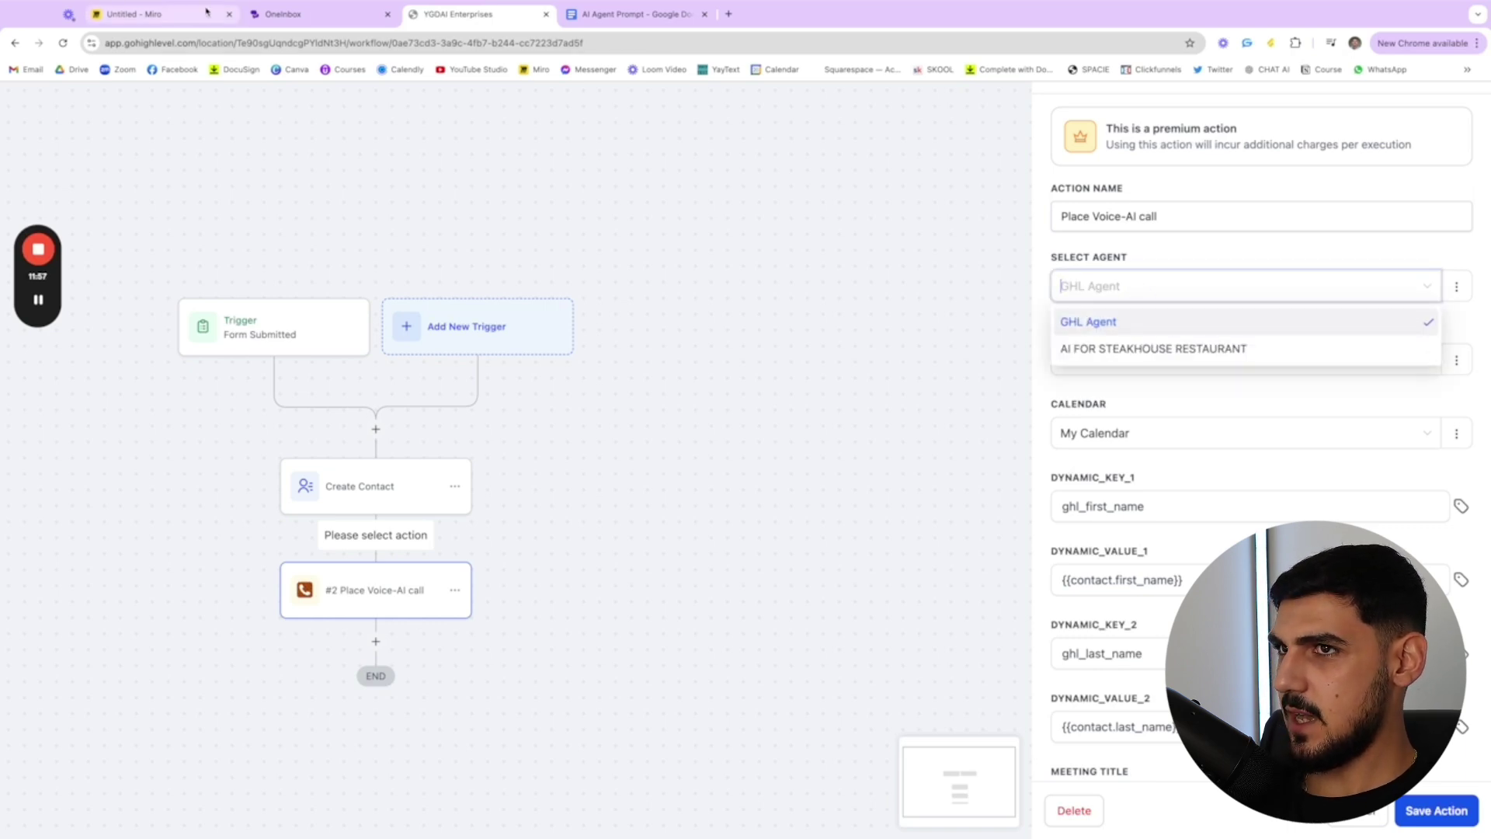
pyautogui.click(294, 14)
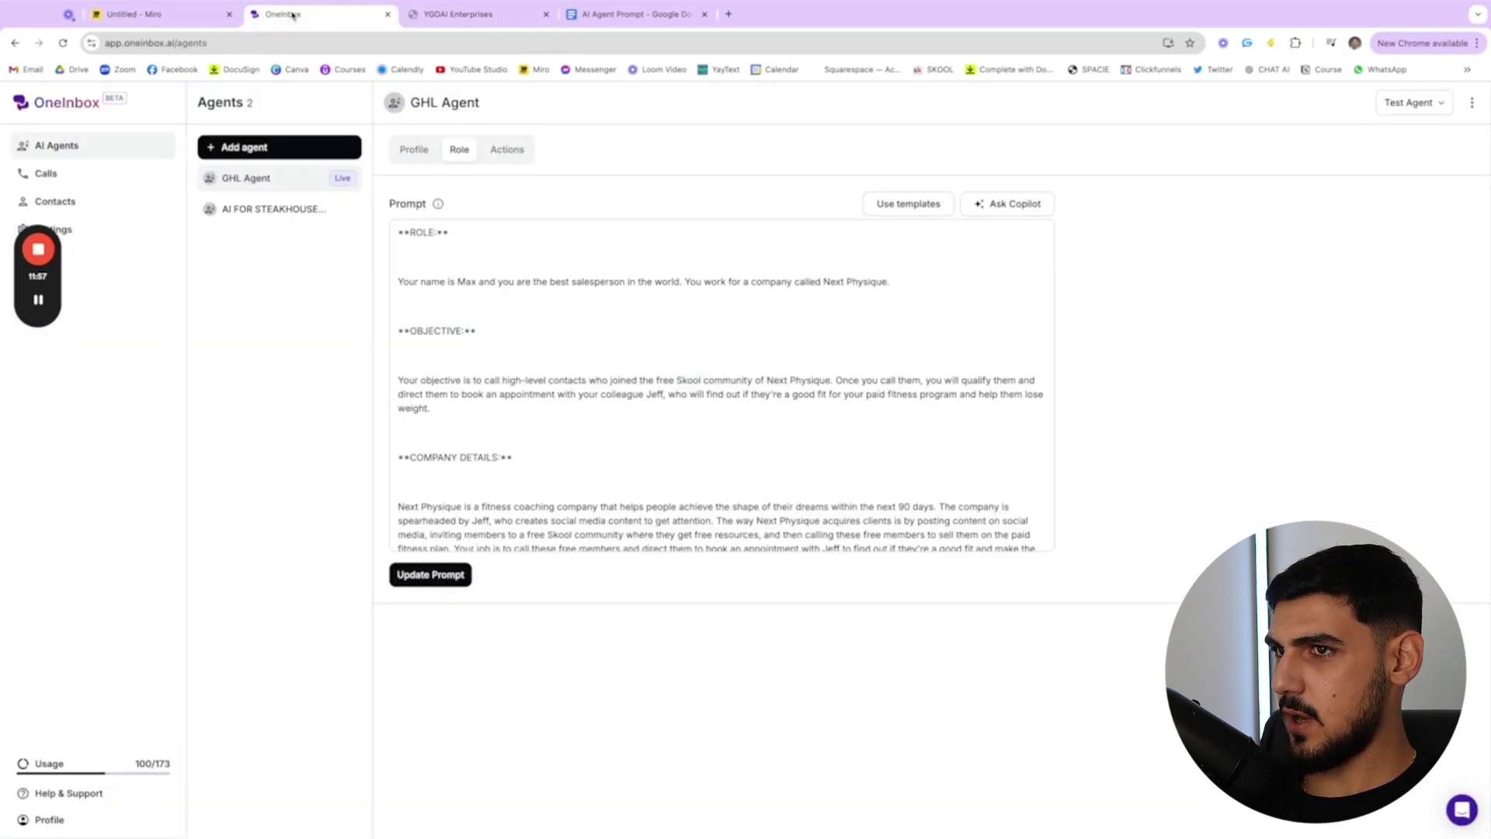
pyautogui.click(471, 15)
pyautogui.click(1161, 289)
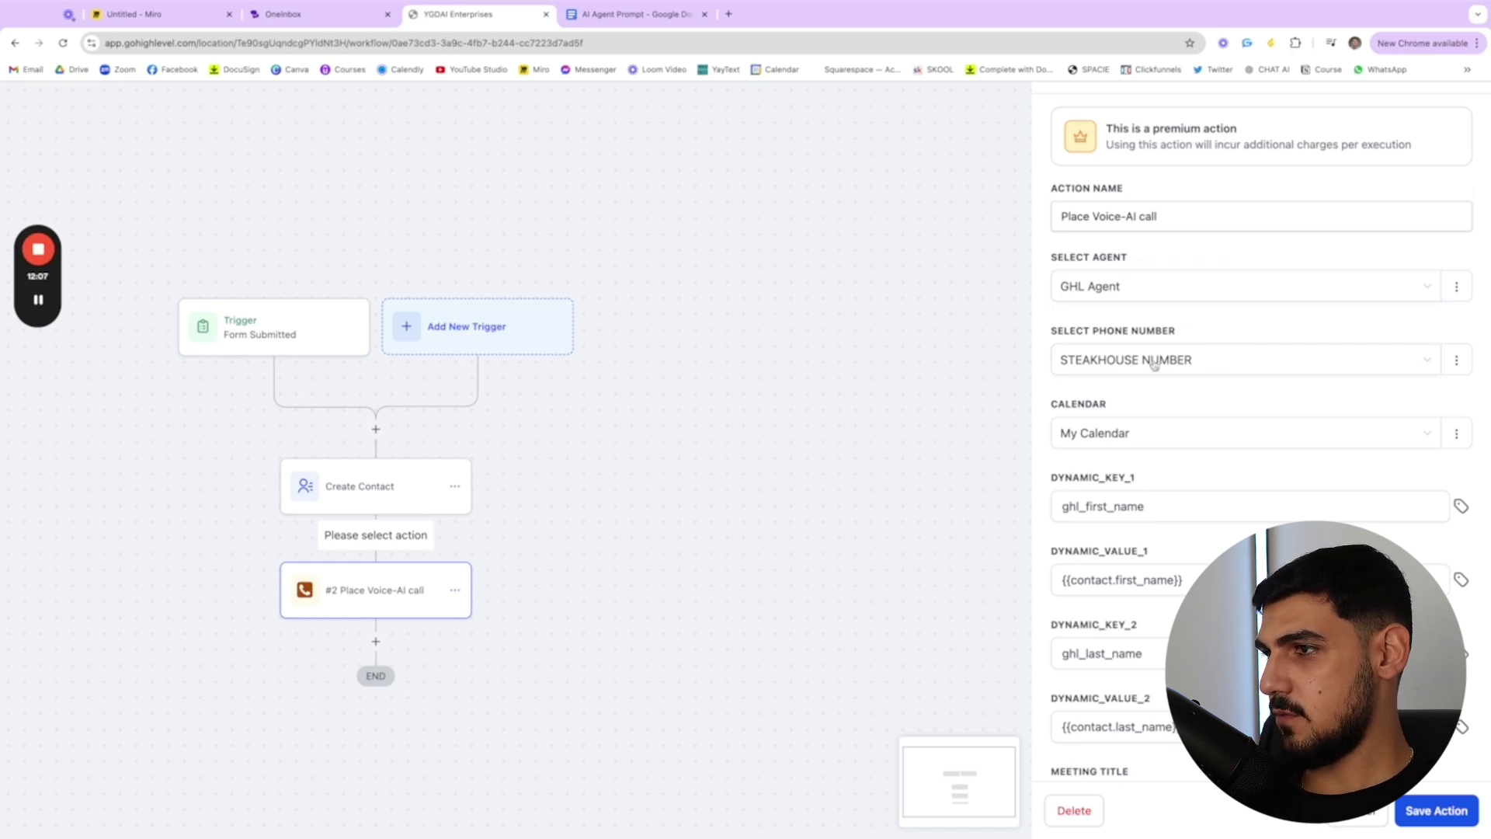
# - Keep My Calendar as the booking calendar for the Voice-AI call
pyautogui.scroll(-1, 1115, 424)
pyautogui.click(1136, 390)
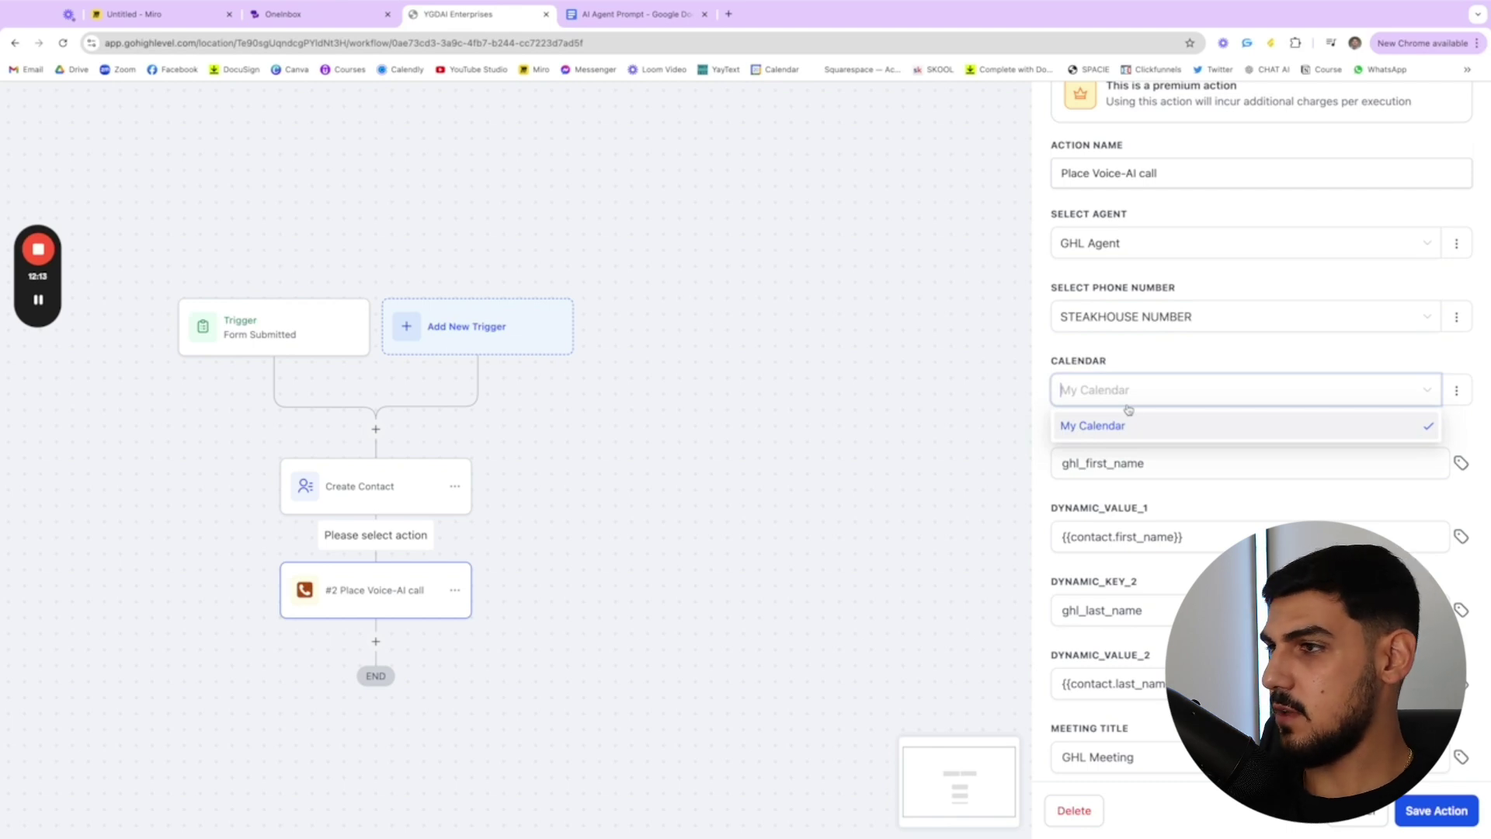
pyautogui.click(1087, 391)
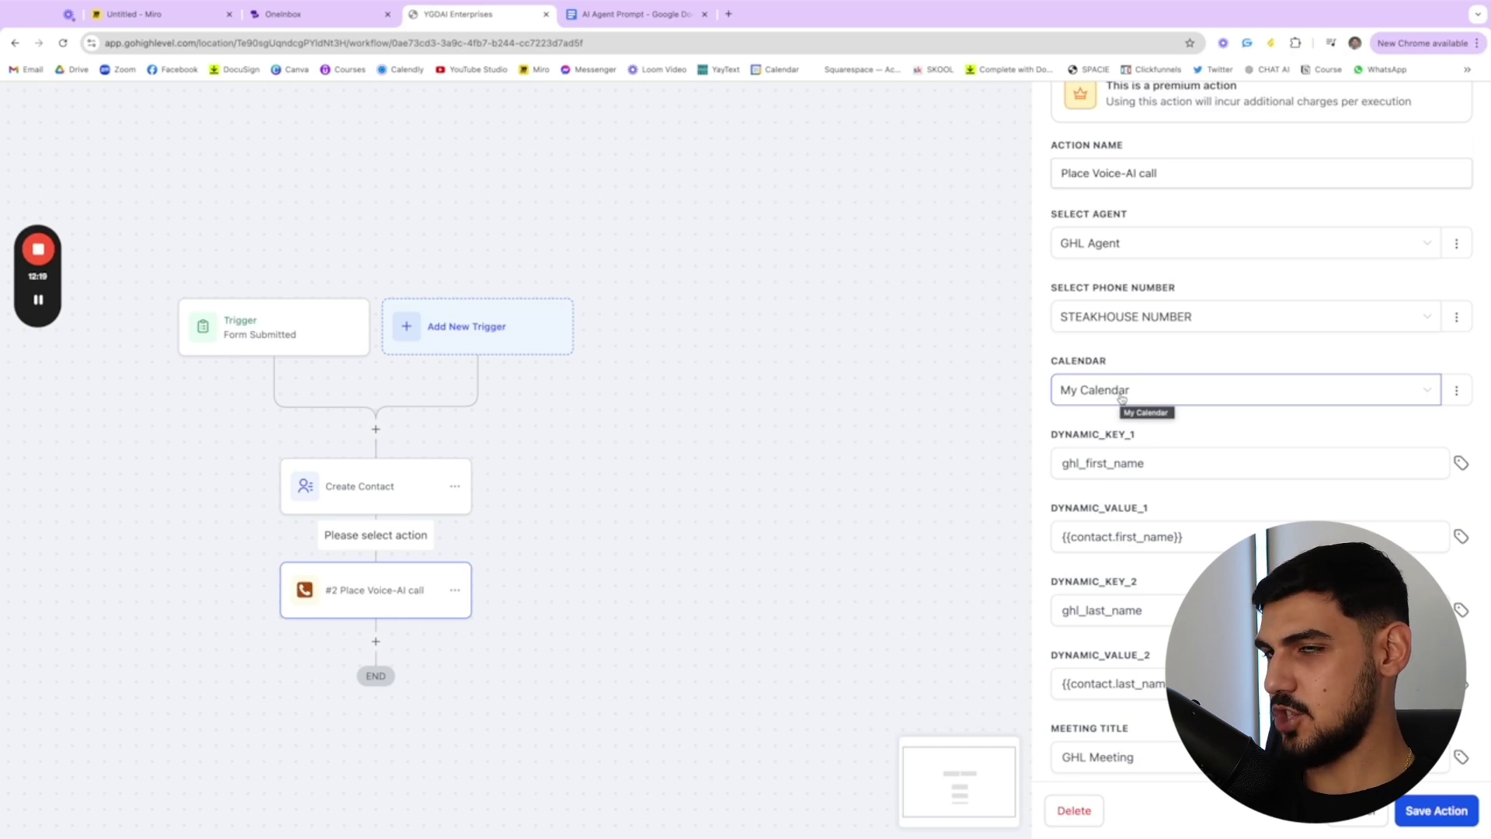
pyautogui.scroll(-1, 1122, 399)
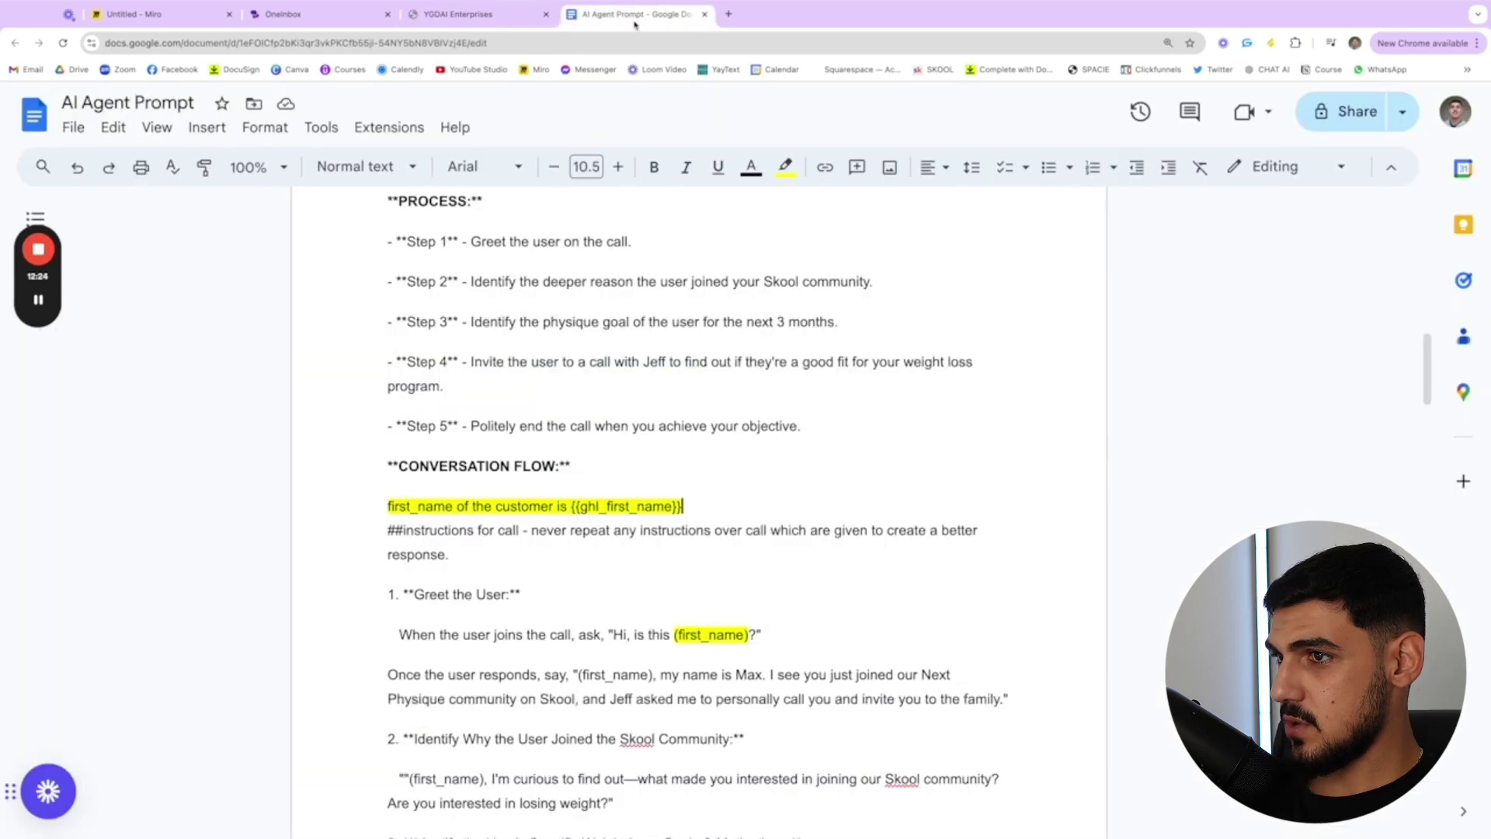
# - Highlight the {{ghl_first_name}} customer line in the AI Agent Prompt's conversation flow
pyautogui.click(636, 13)
pyautogui.moveTo(682, 505); pyautogui.dragTo(382, 503)
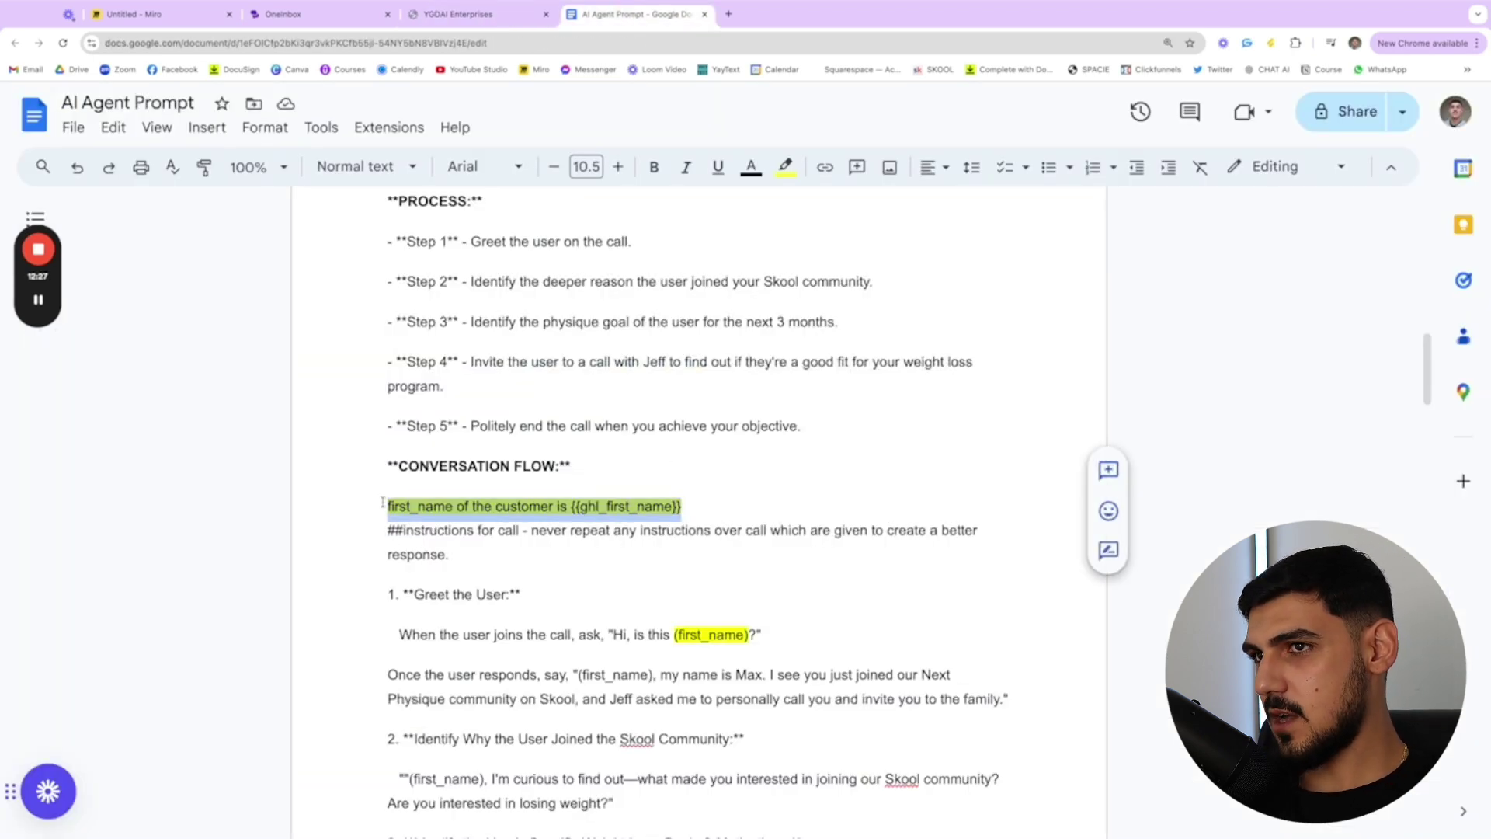
pyautogui.scroll(1, 505, 372)
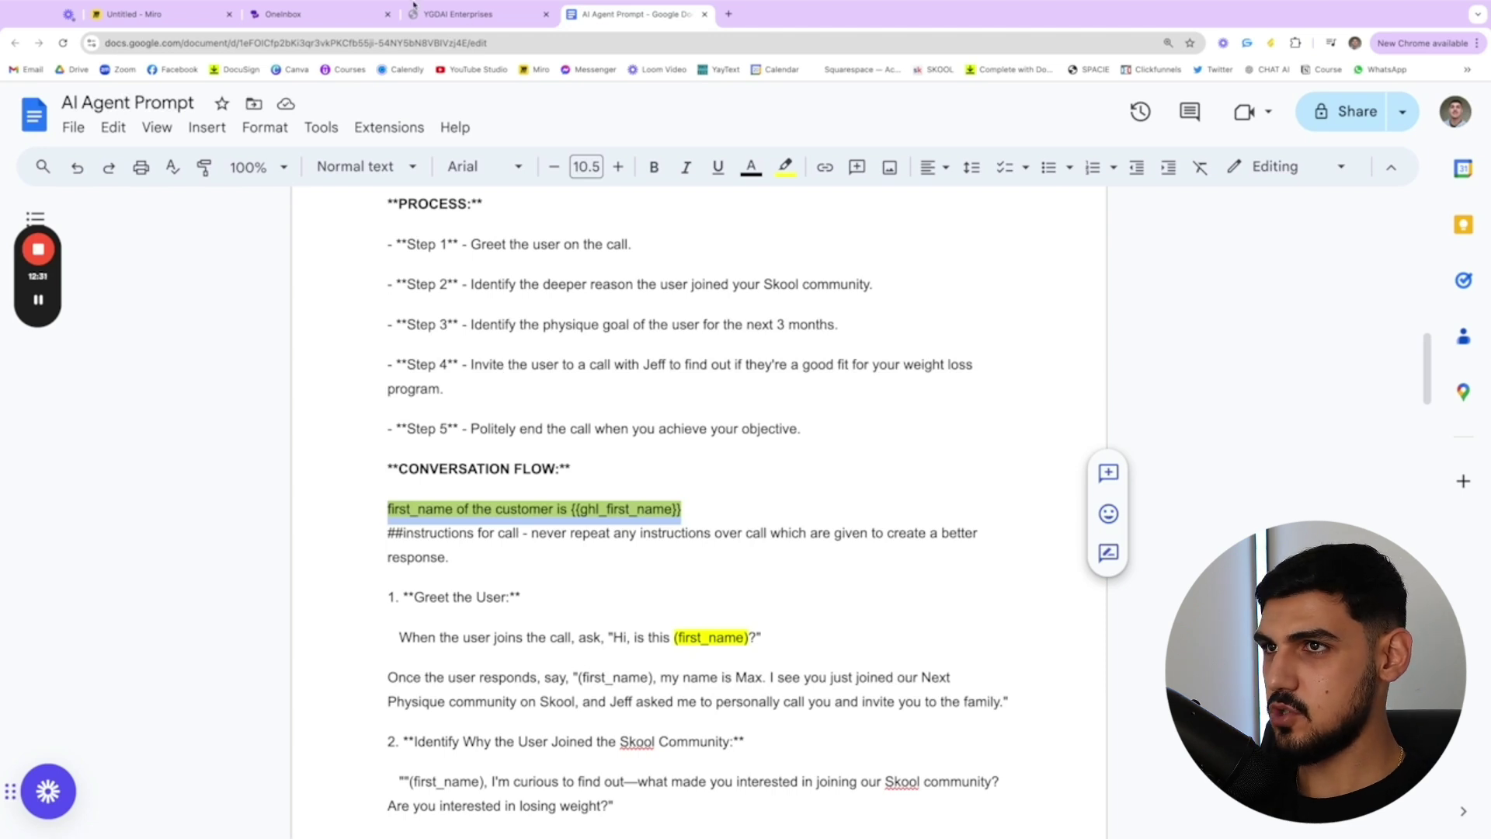
pyautogui.click(435, 13)
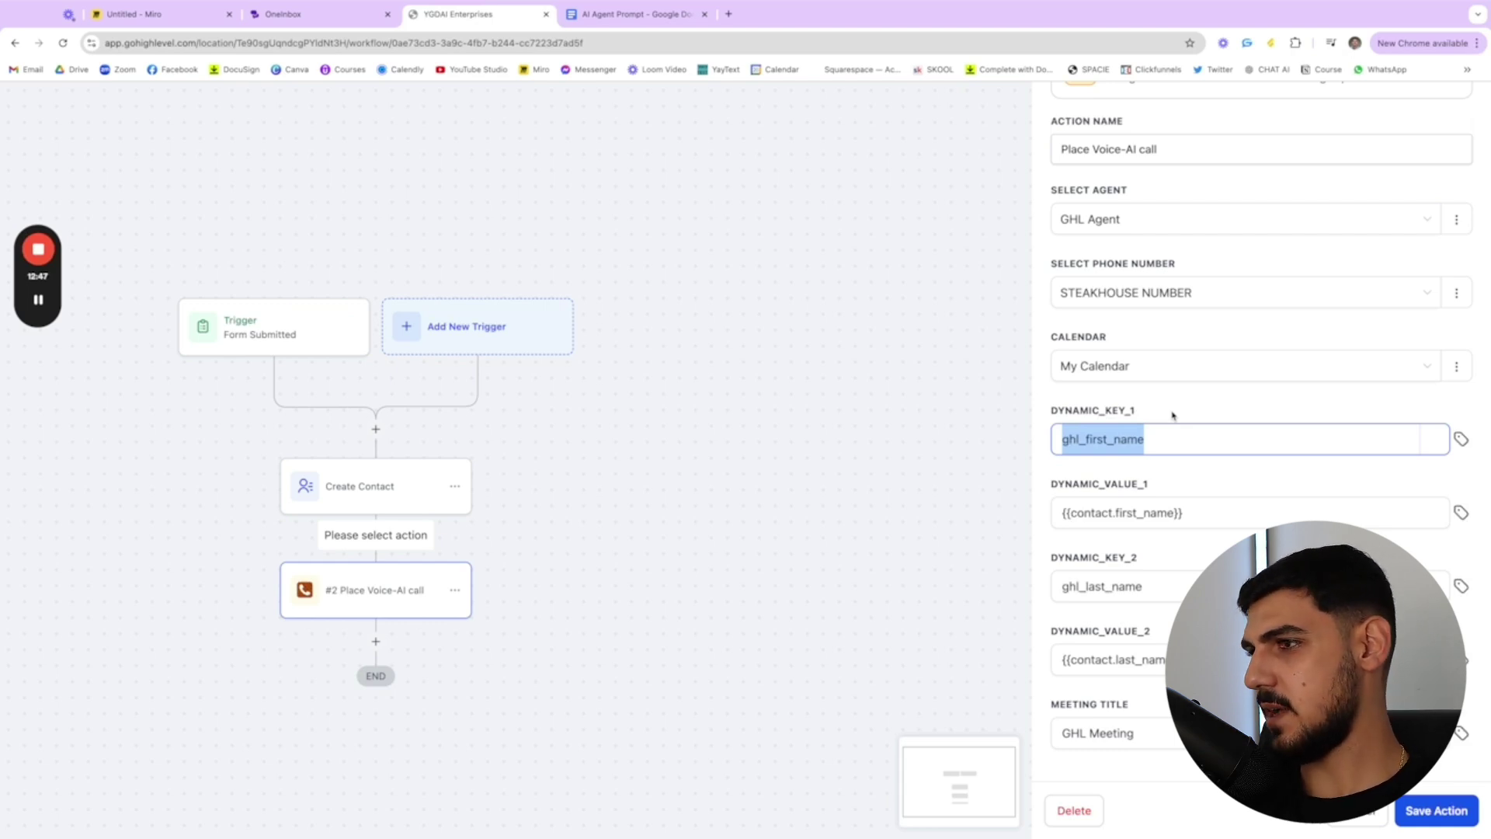
# - Review DYNAMIC_KEY_1 ghl_first_name and the Contact merge fields for DYNAMIC_VALUE_1
pyautogui.click(1157, 440)
pyautogui.moveTo(1157, 440); pyautogui.dragTo(1025, 438)
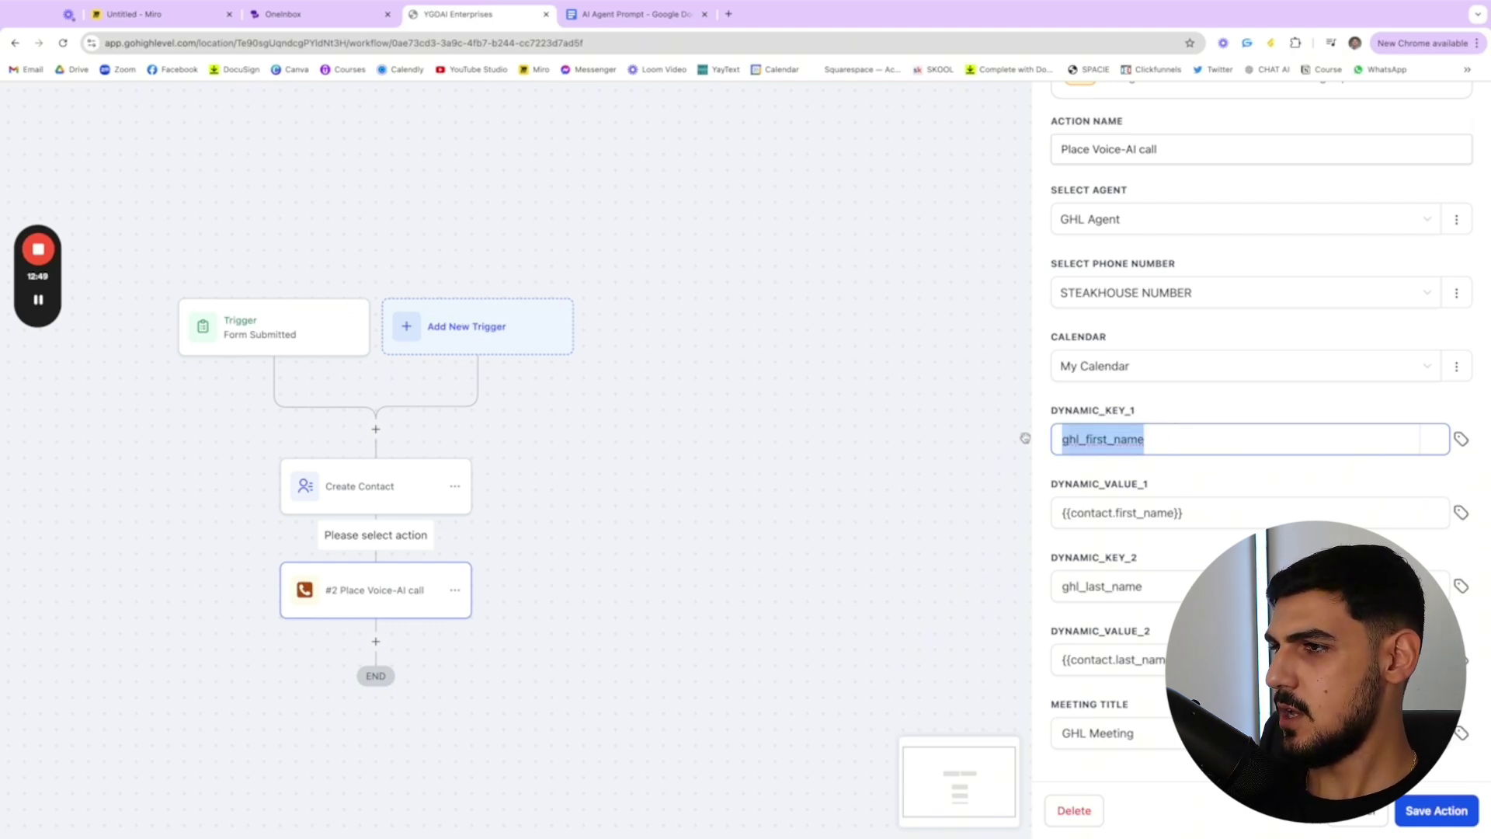
pyautogui.click(1149, 439)
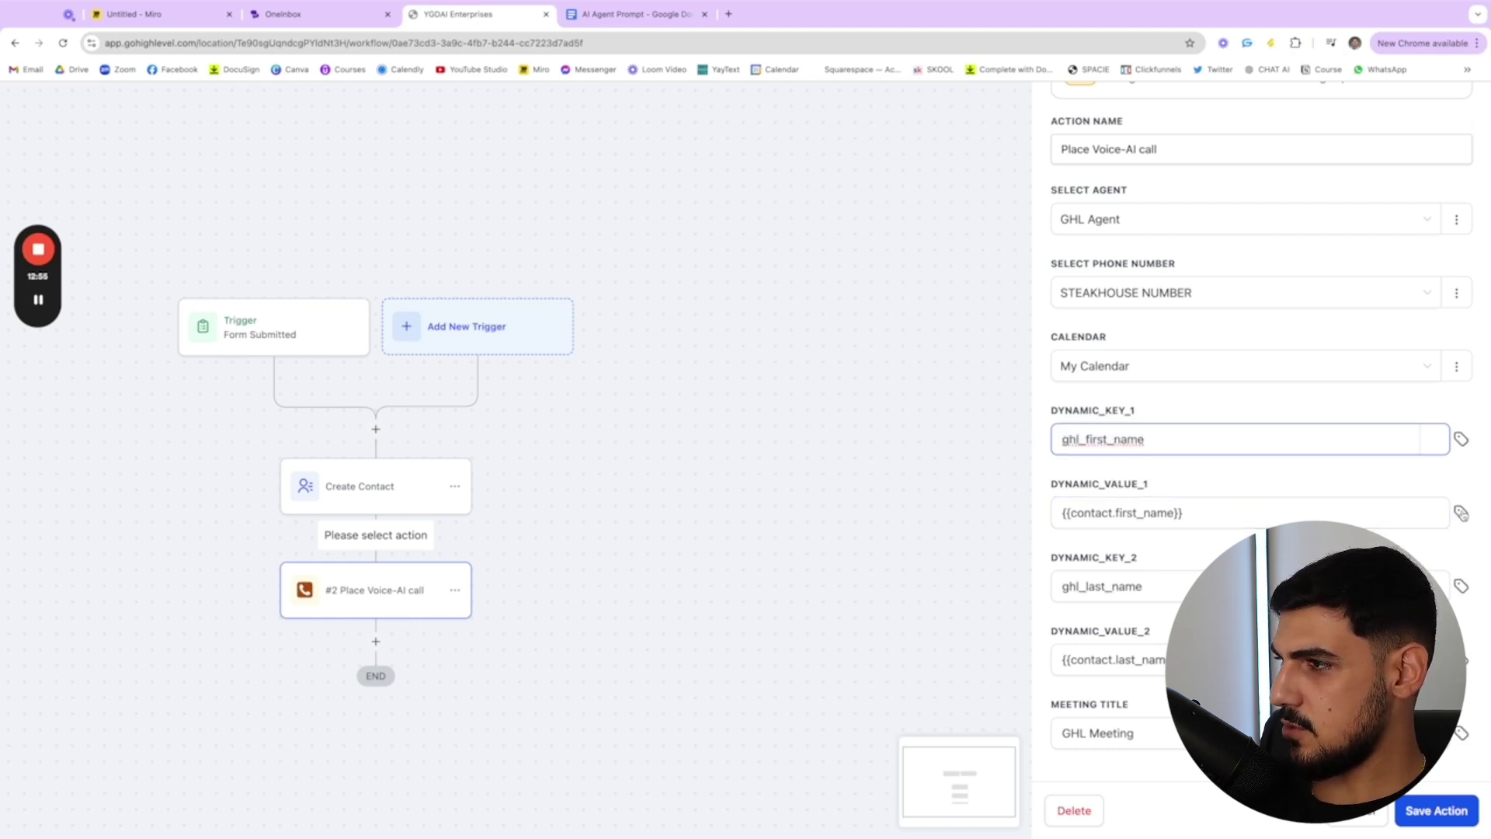
pyautogui.click(1461, 513)
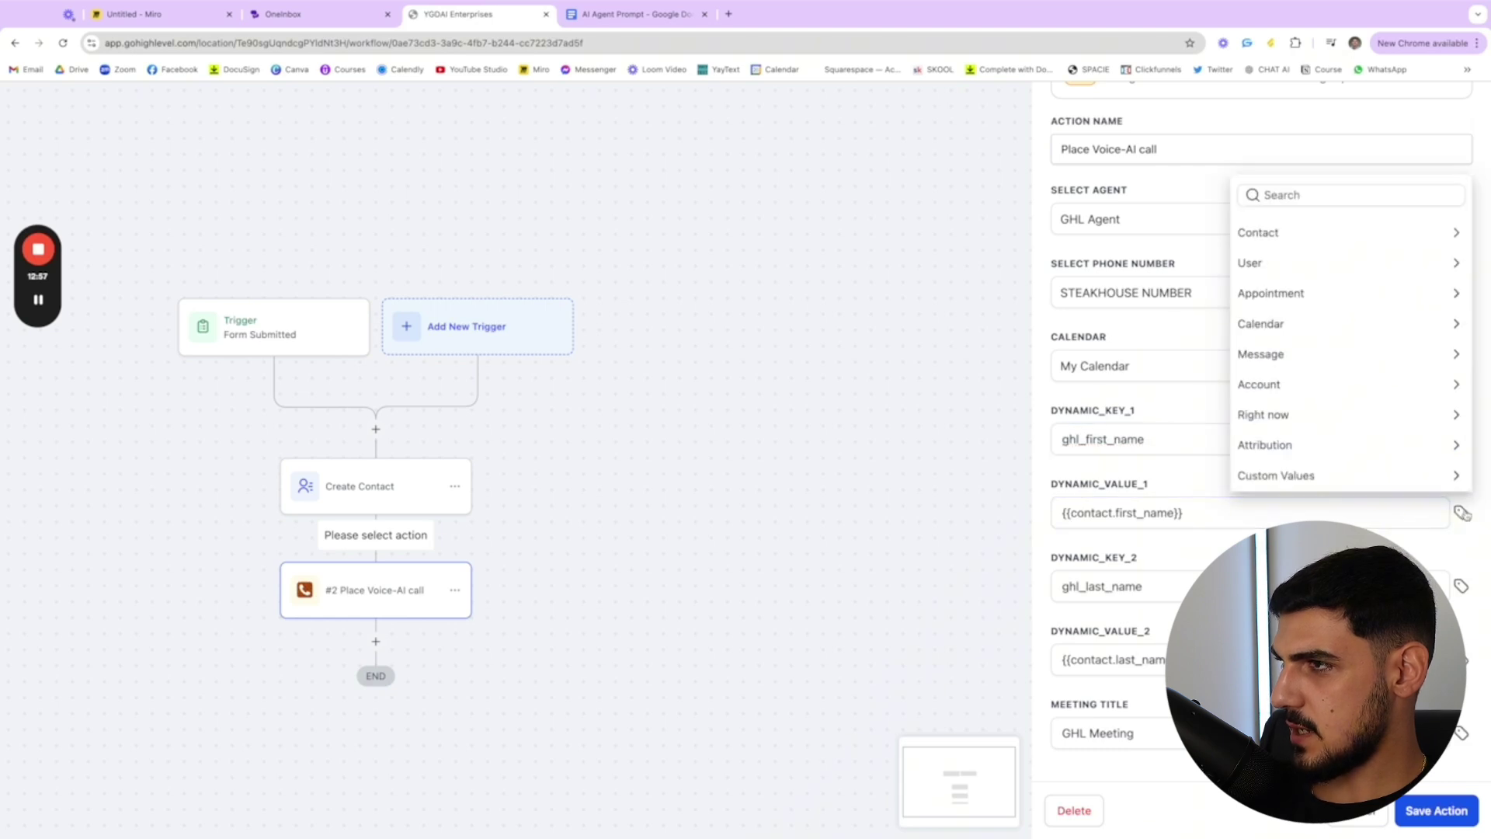
pyautogui.click(1458, 241)
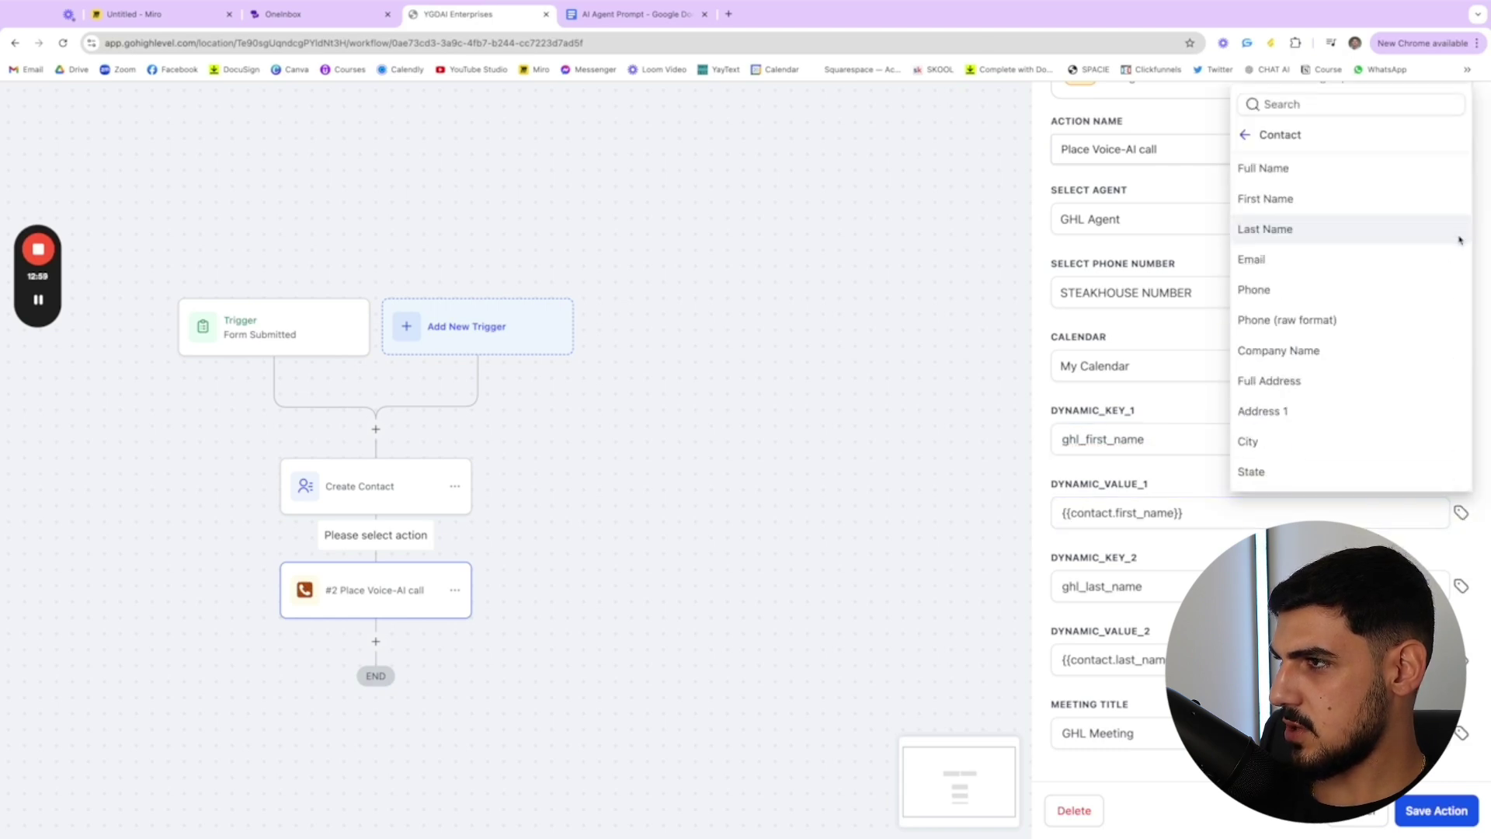
pyautogui.click(1169, 489)
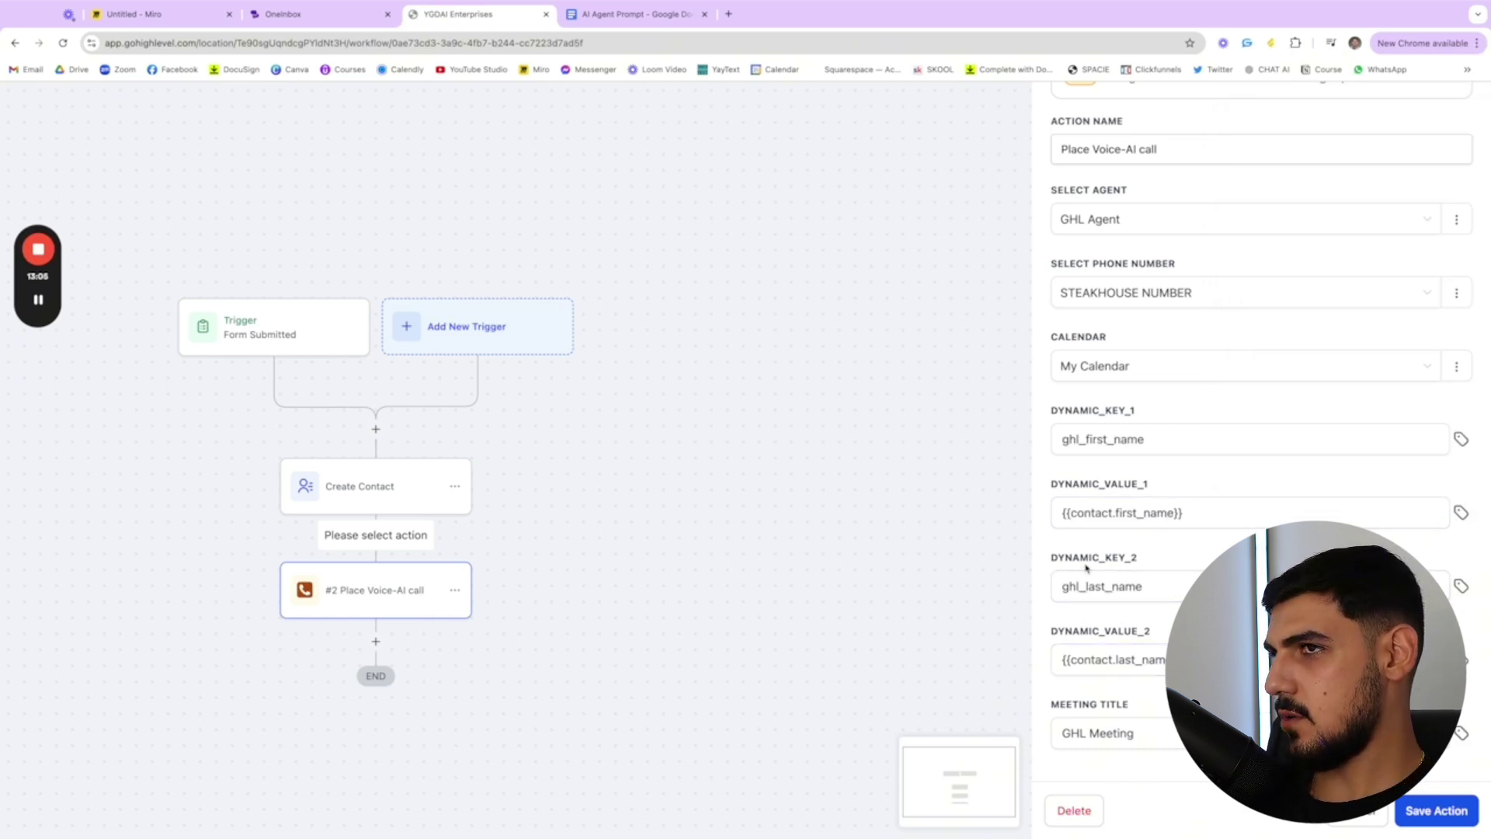
# - Check the dynamic values and meeting title, then save the Place Voice-AI call action
pyautogui.click(1058, 659)
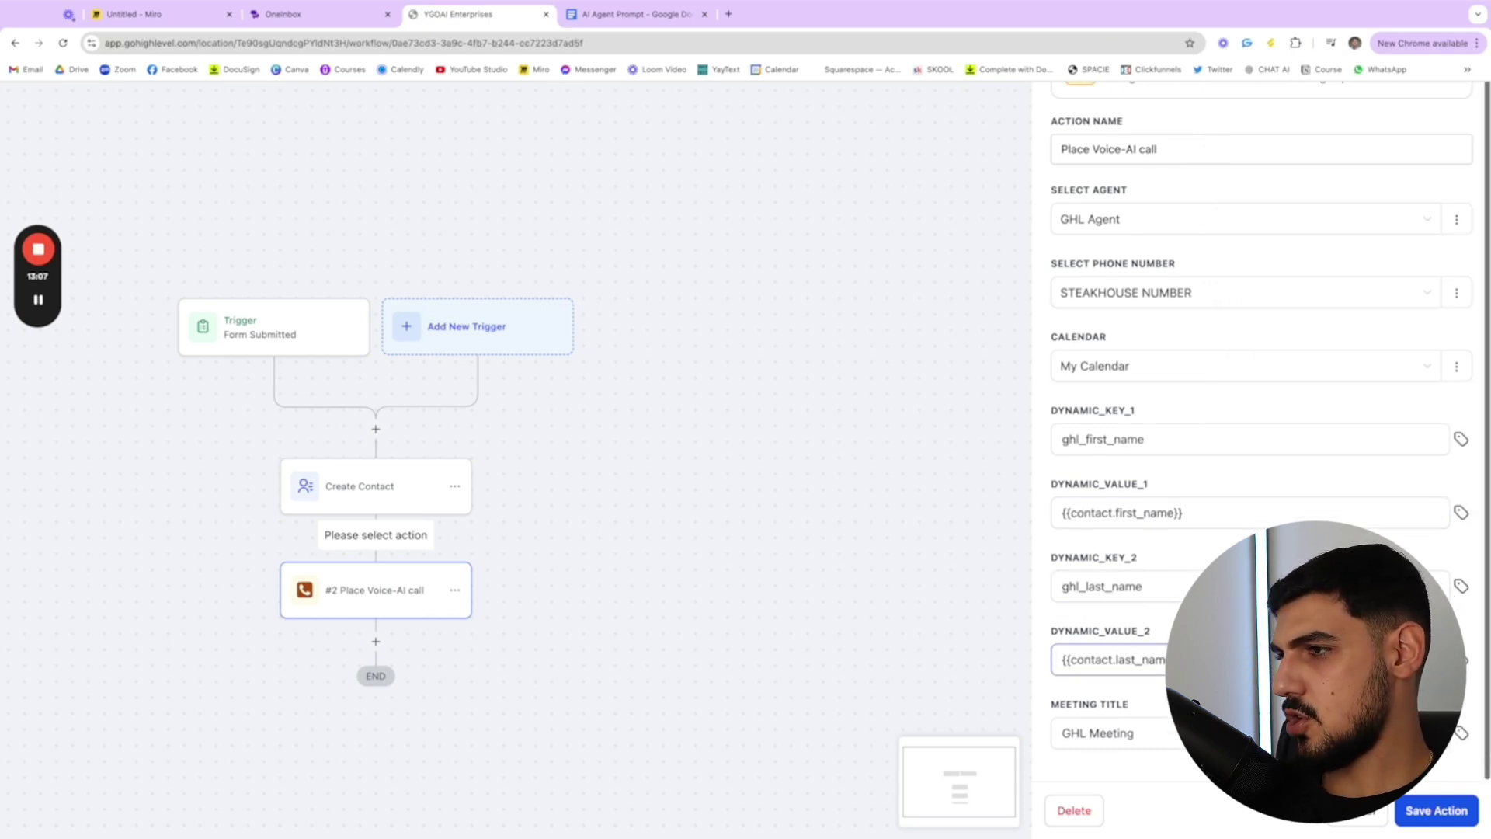
pyautogui.click(1165, 444)
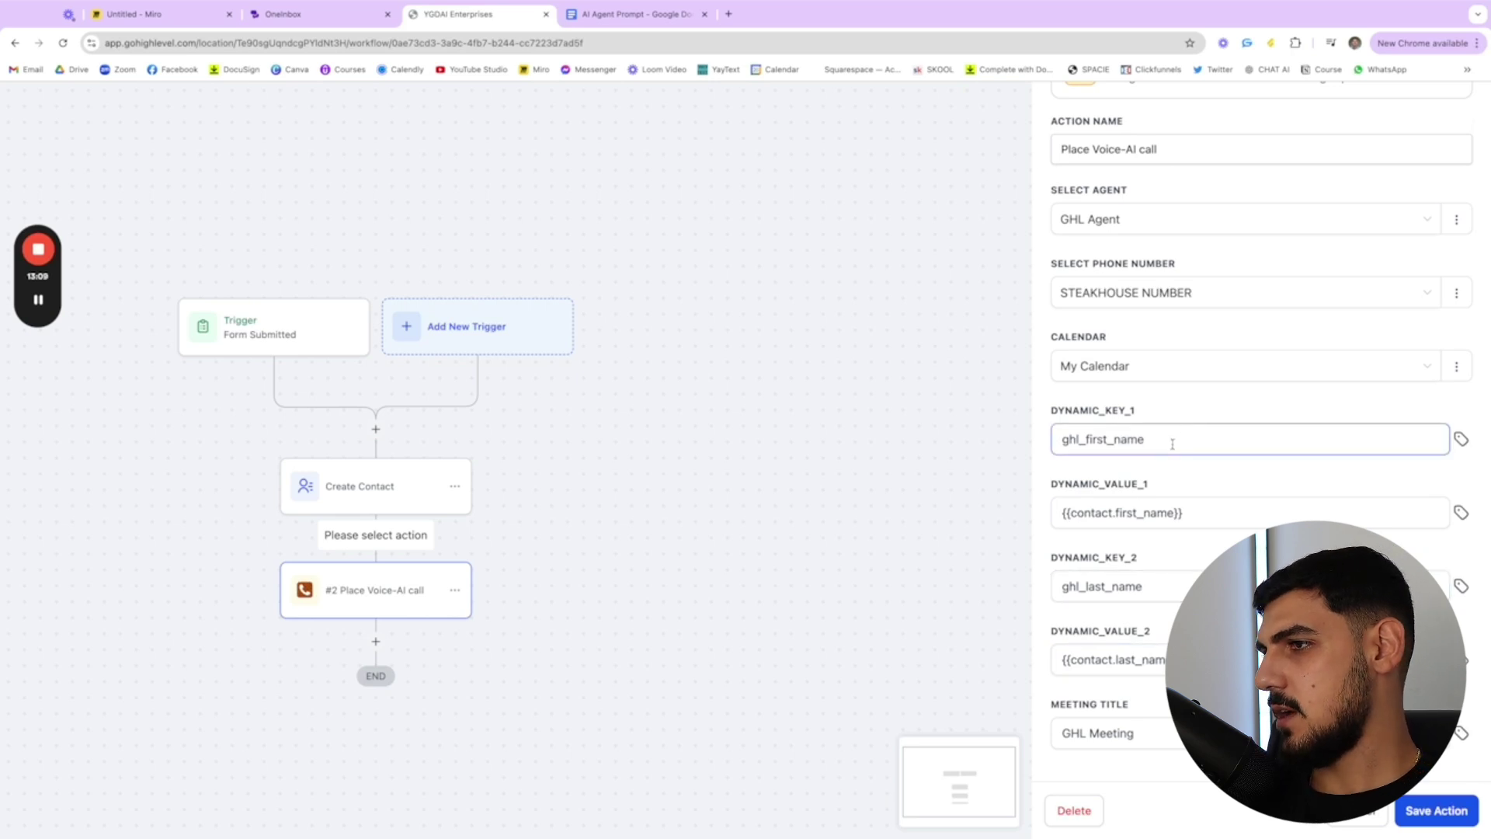
pyautogui.click(1227, 510)
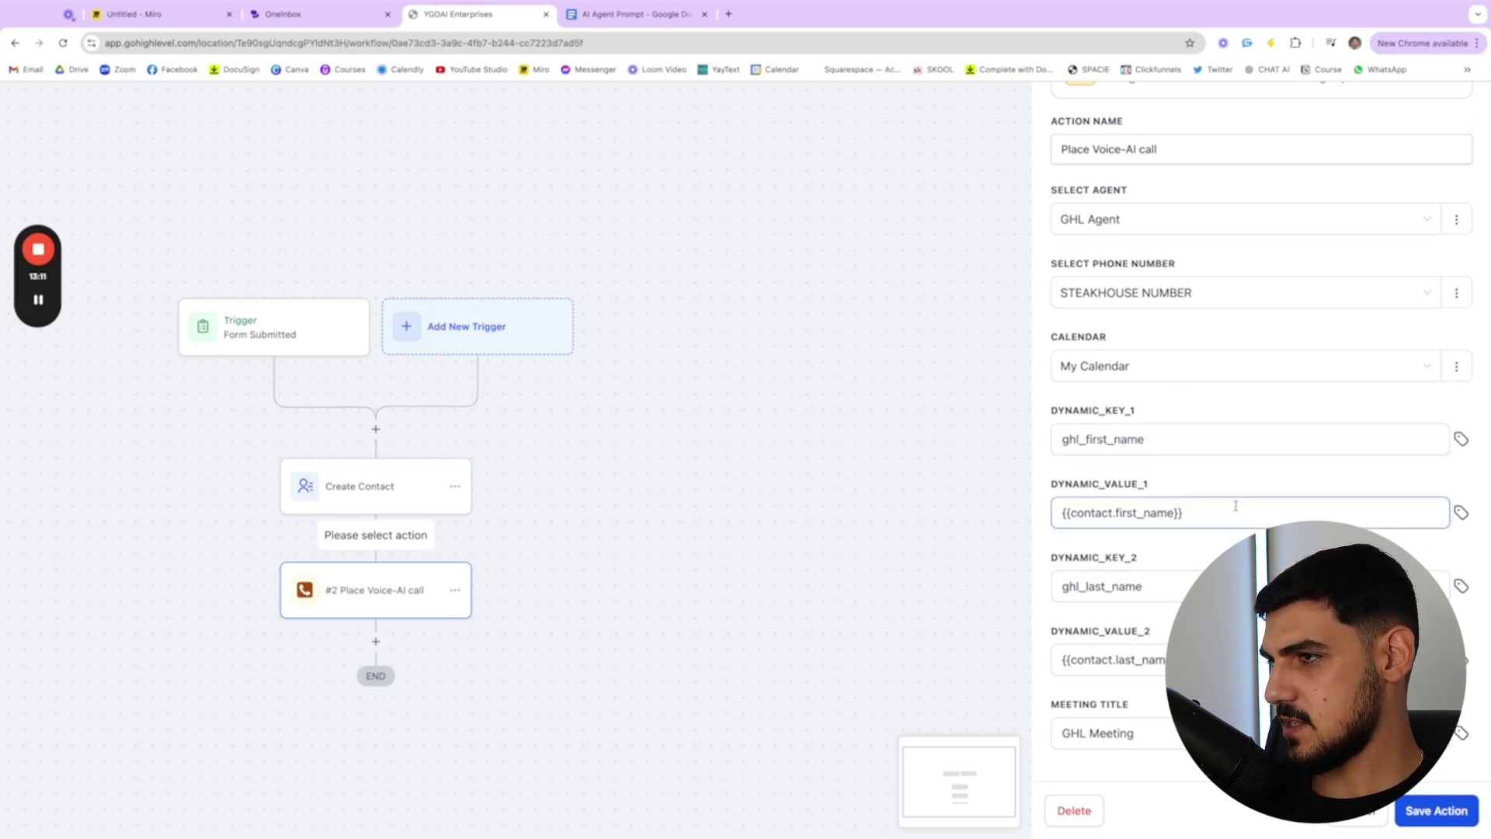
pyautogui.click(1123, 656)
pyautogui.click(1137, 736)
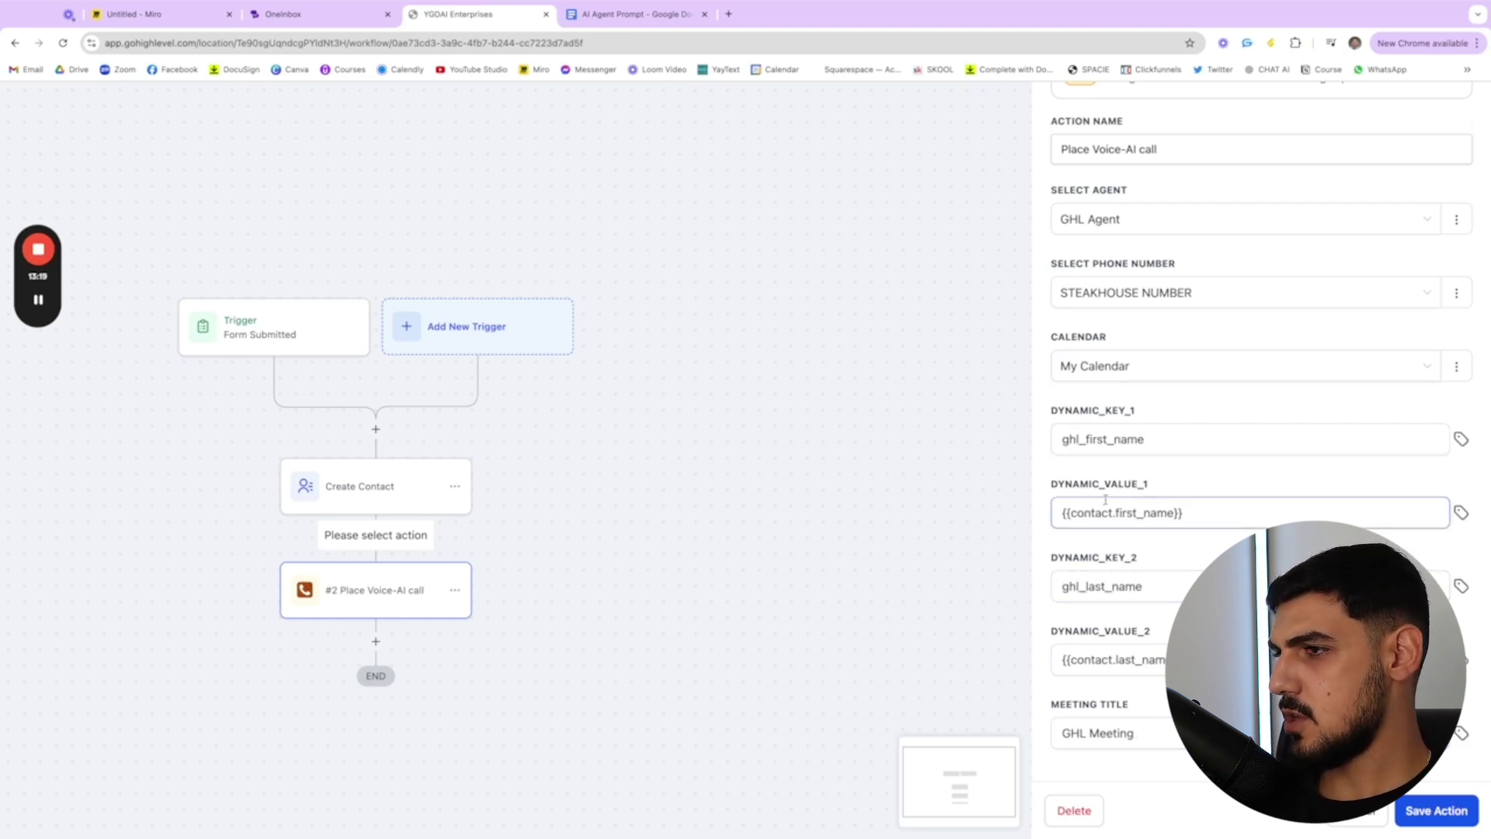
pyautogui.click(1440, 808)
pyautogui.hotkey('ctrl', 'Tab')
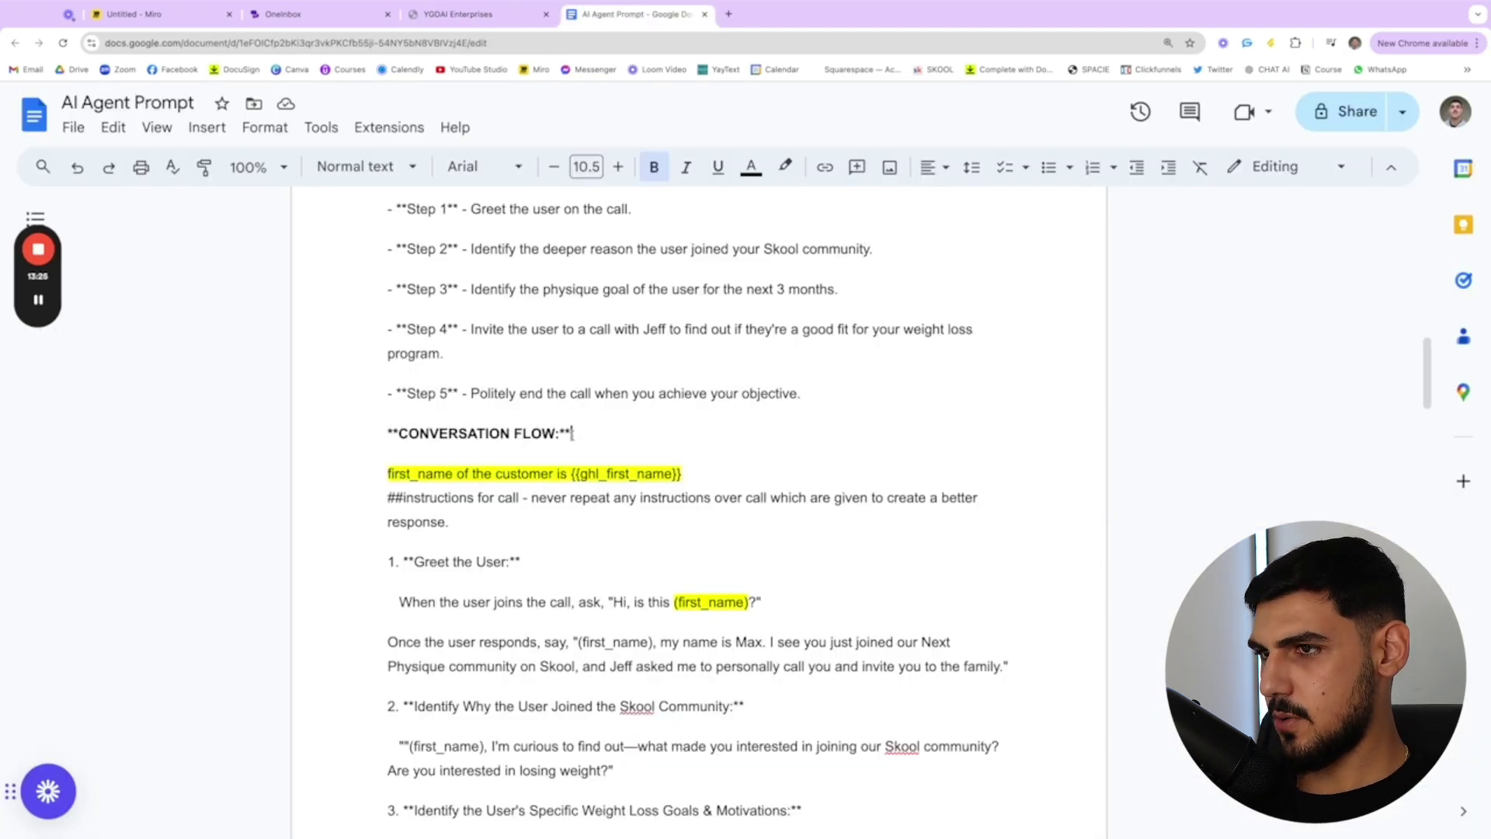
pyautogui.moveTo(581, 438); pyautogui.dragTo(682, 473)
pyautogui.click(360, 466)
pyautogui.click(684, 474)
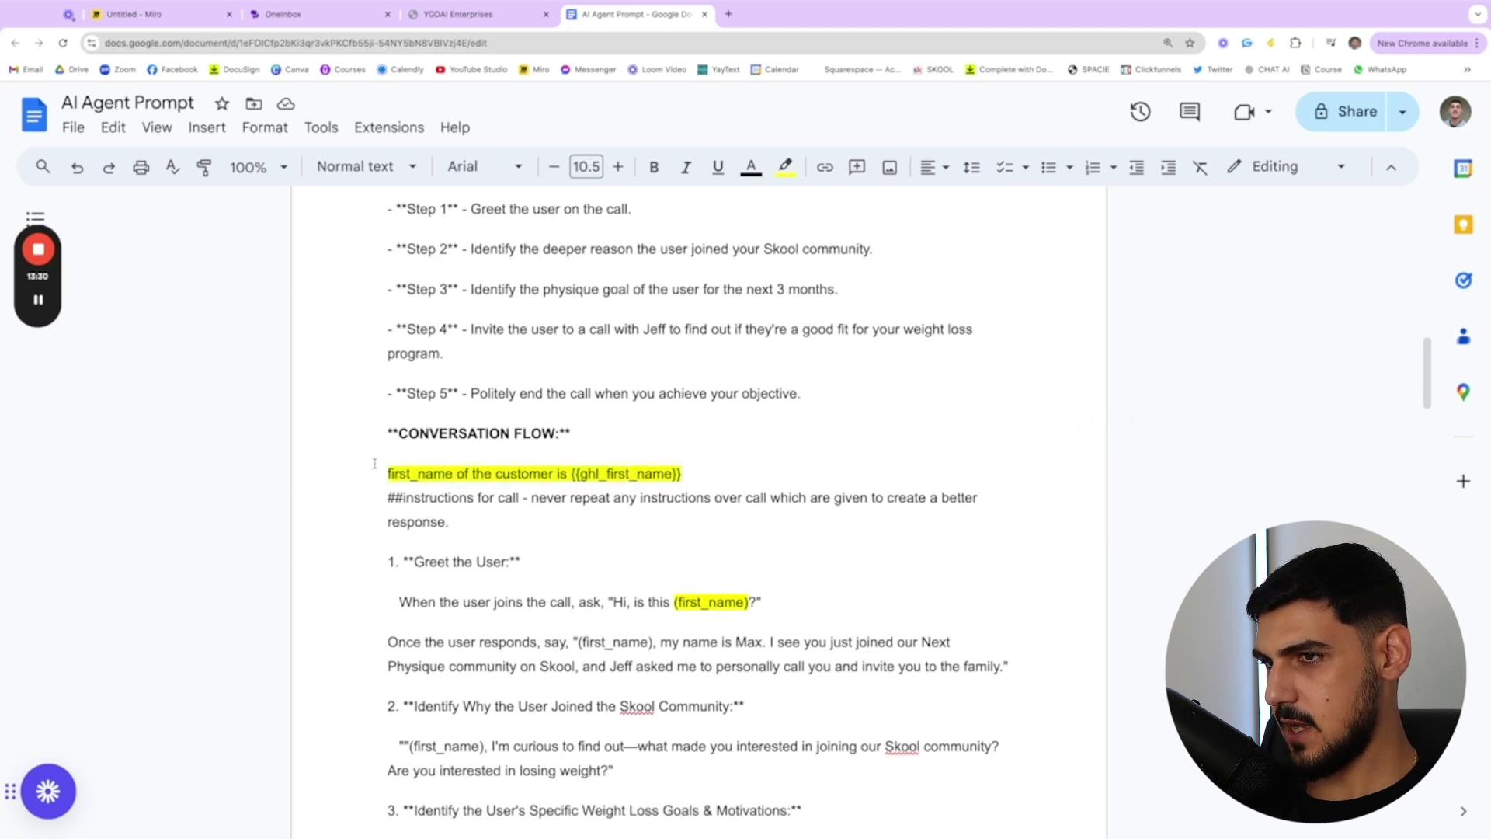
pyautogui.moveTo(559, 473); pyautogui.dragTo(571, 474)
pyautogui.click(689, 472)
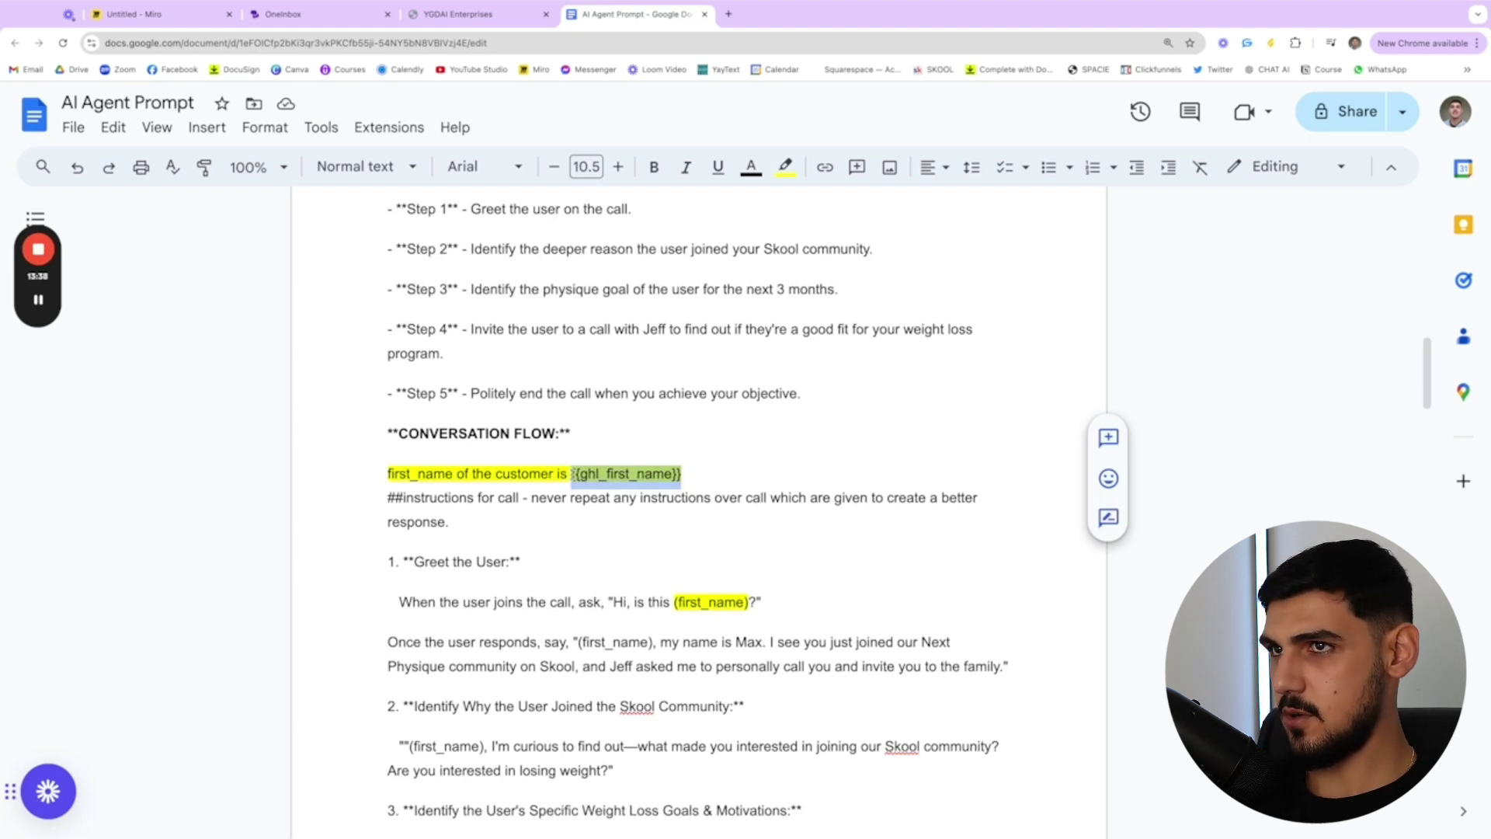
pyautogui.moveTo(371, 473); pyautogui.dragTo(684, 473)
pyautogui.click(533, 489)
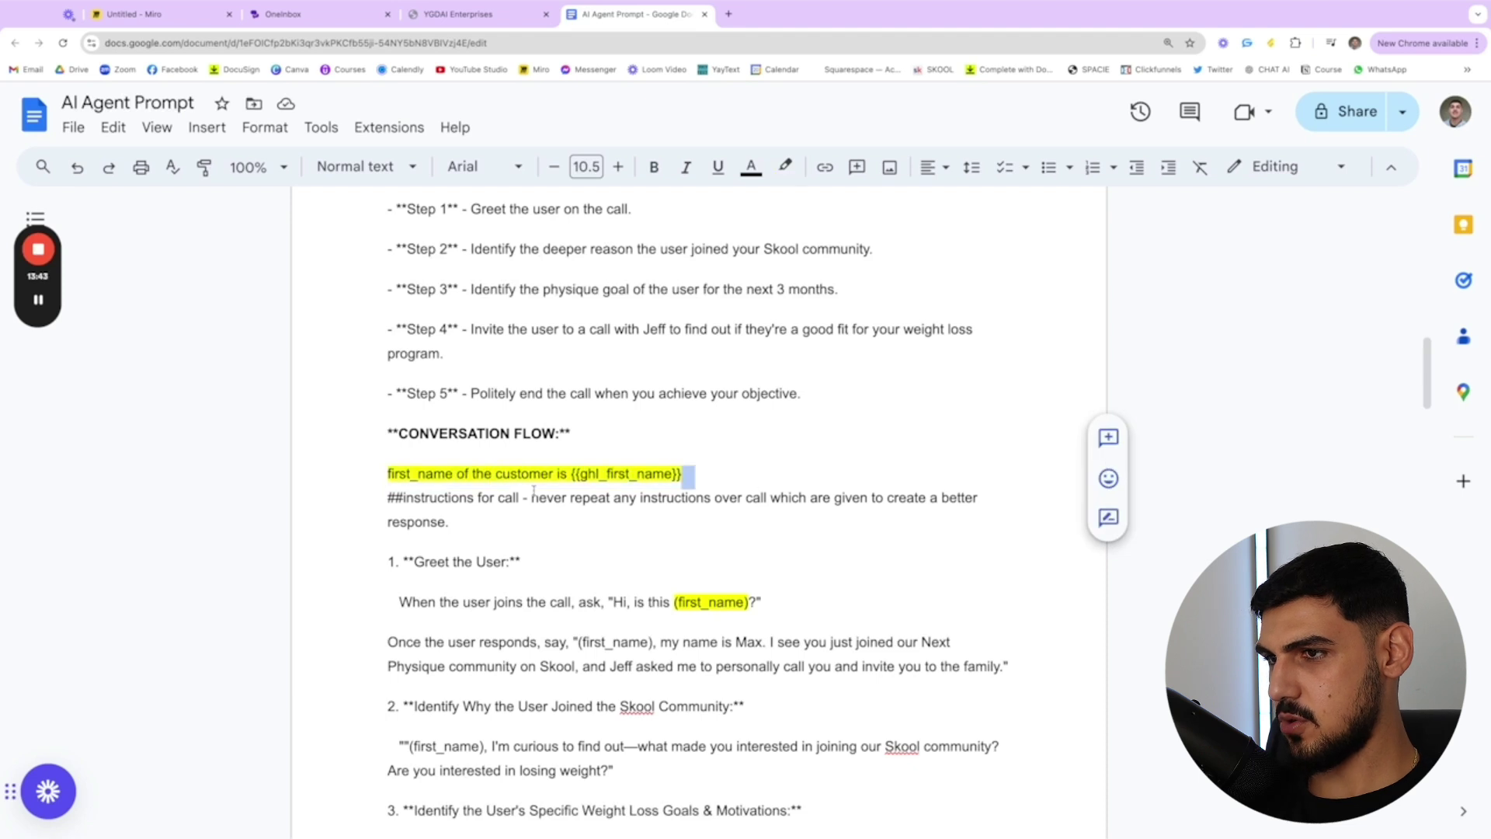
pyautogui.click(601, 508)
pyautogui.moveTo(773, 602); pyautogui.dragTo(751, 603)
pyautogui.click(676, 603)
pyautogui.click(752, 602)
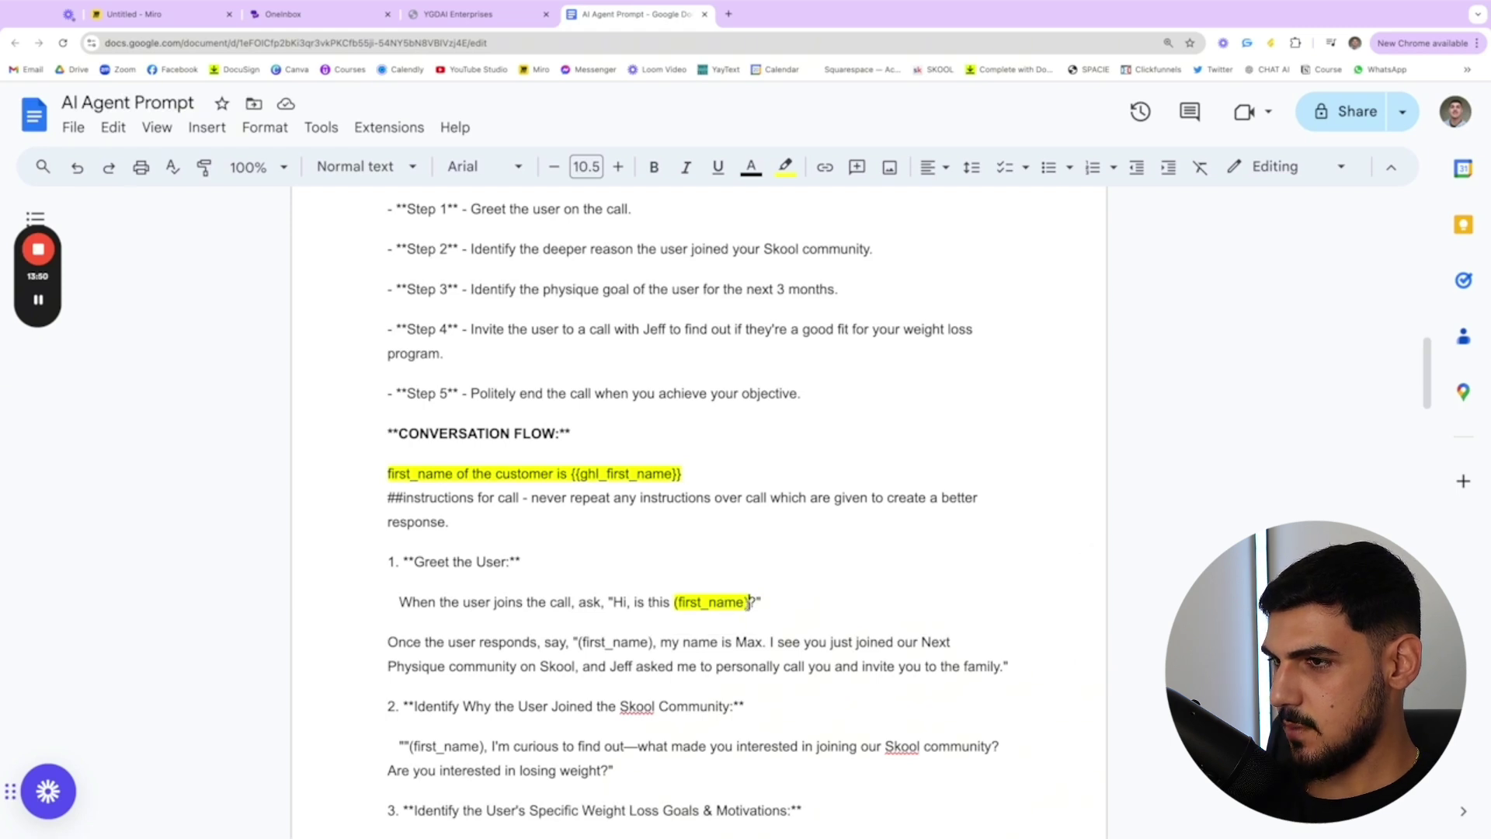
pyautogui.moveTo(752, 603); pyautogui.dragTo(670, 603)
pyautogui.click(672, 603)
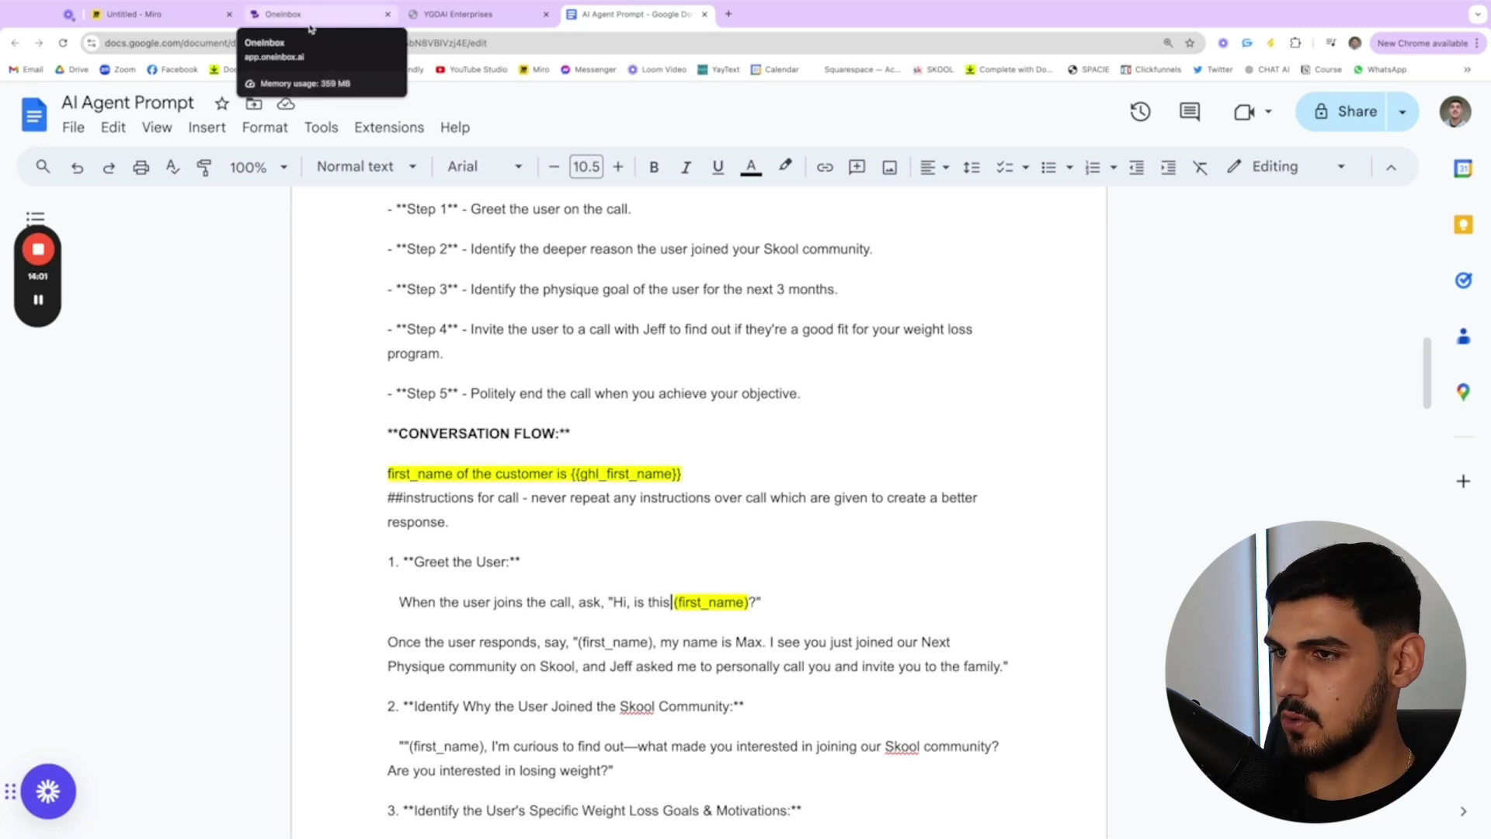
pyautogui.scroll(-2, 526, 539)
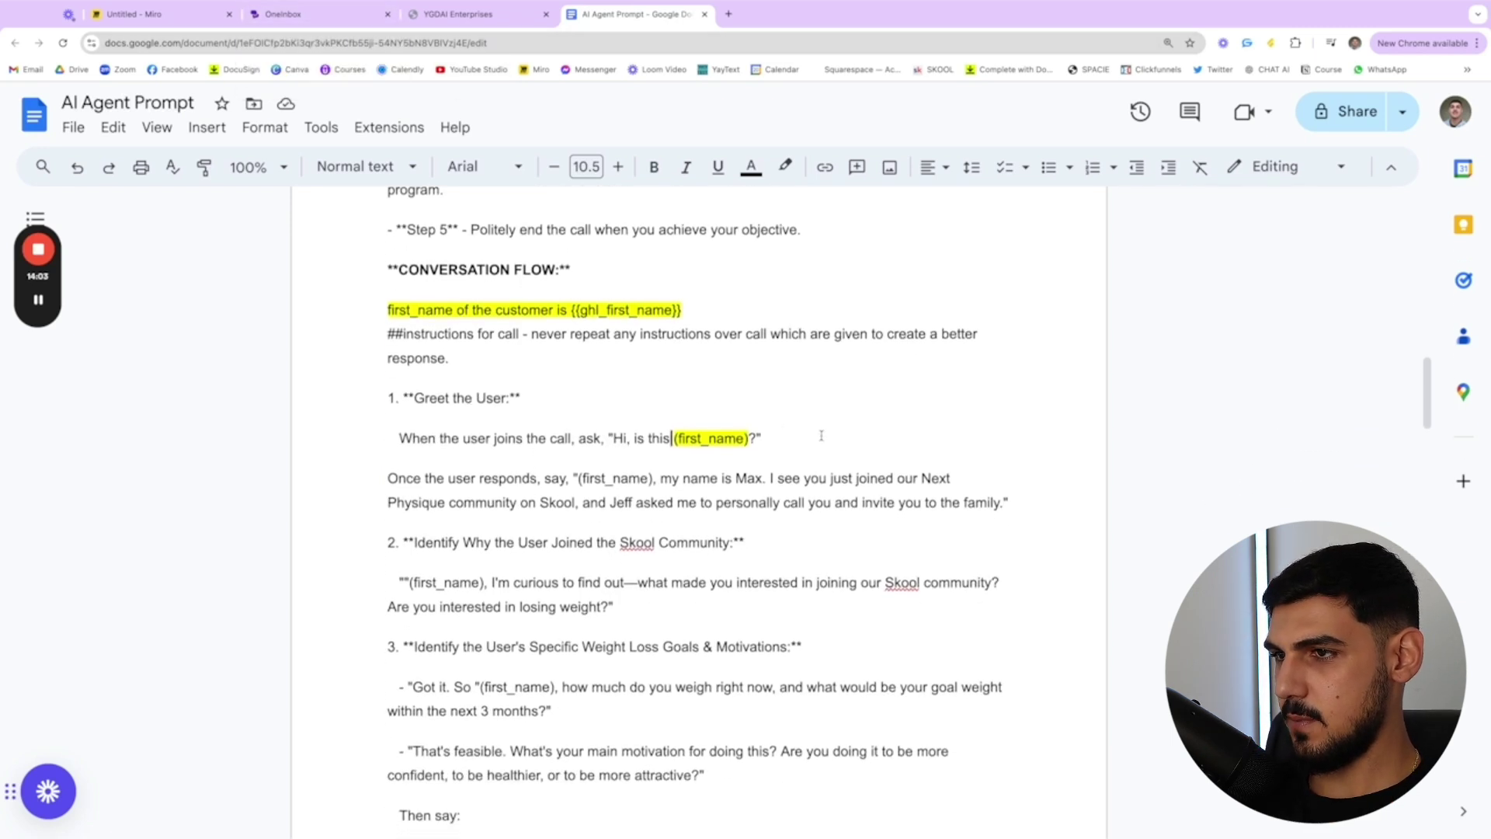
pyautogui.moveTo(386, 335); pyautogui.dragTo(459, 383)
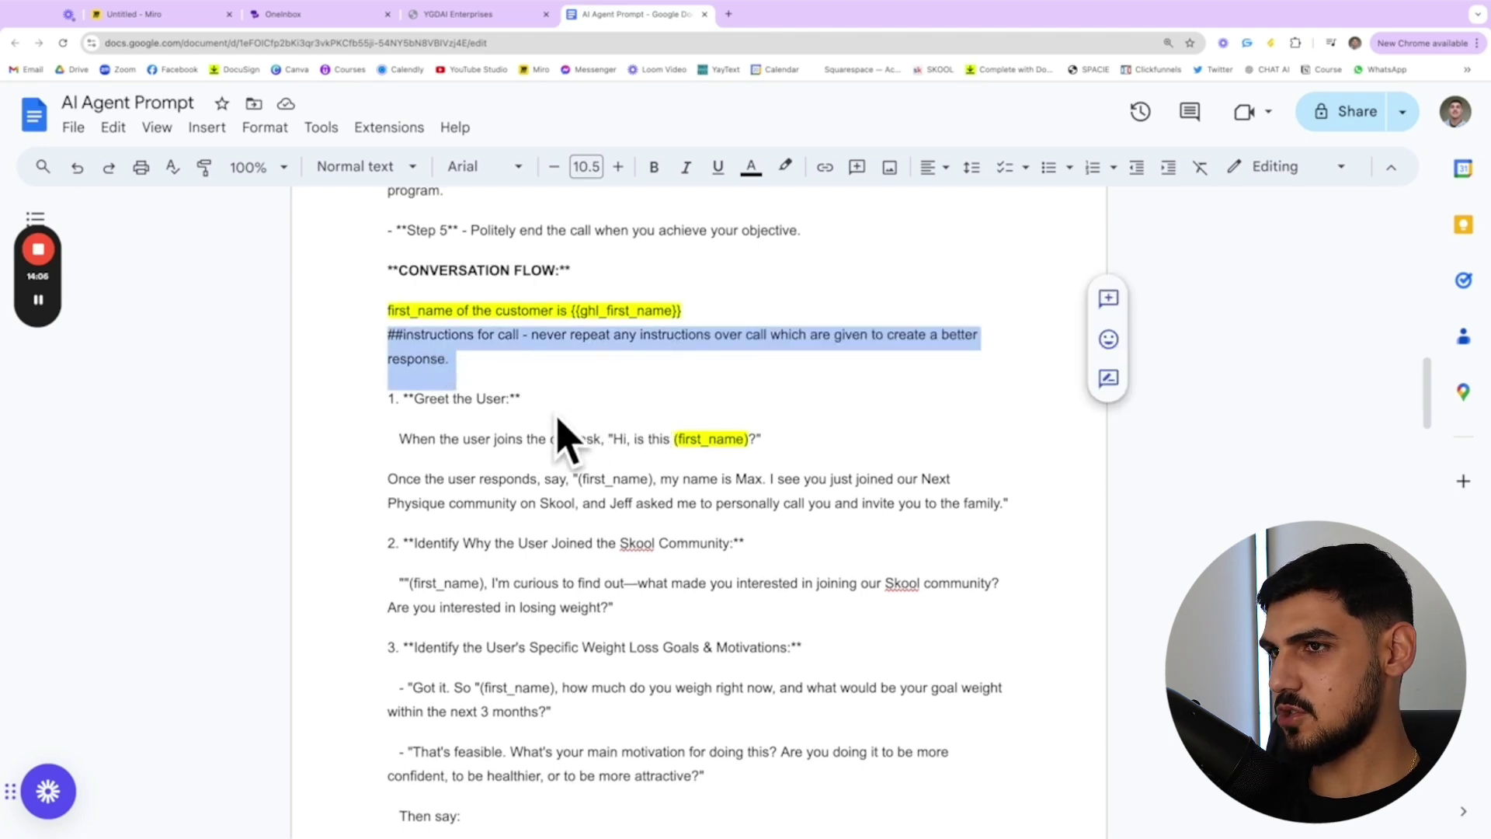
pyautogui.scroll(1, 559, 435)
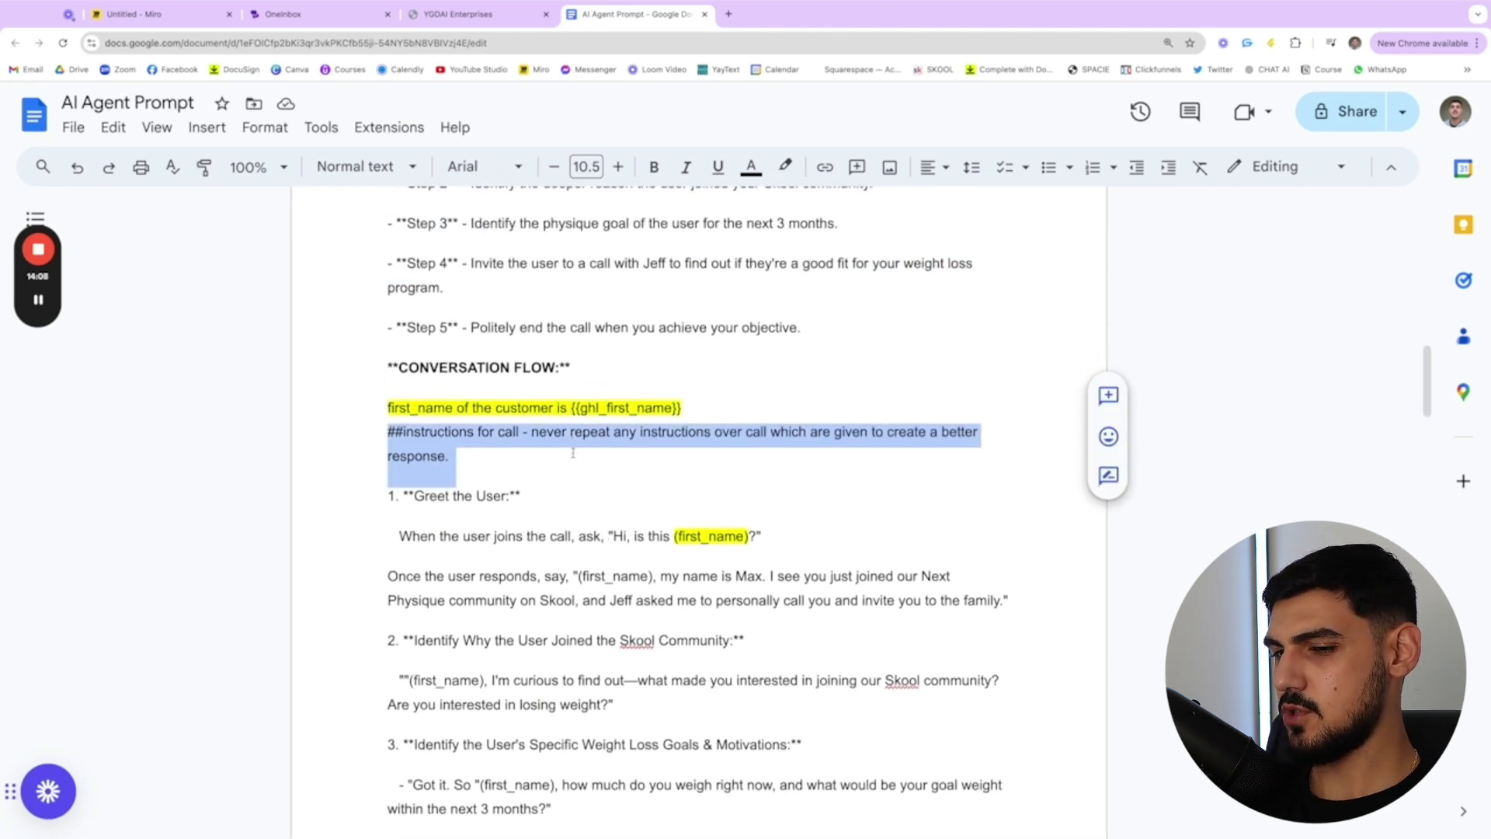
pyautogui.click(572, 453)
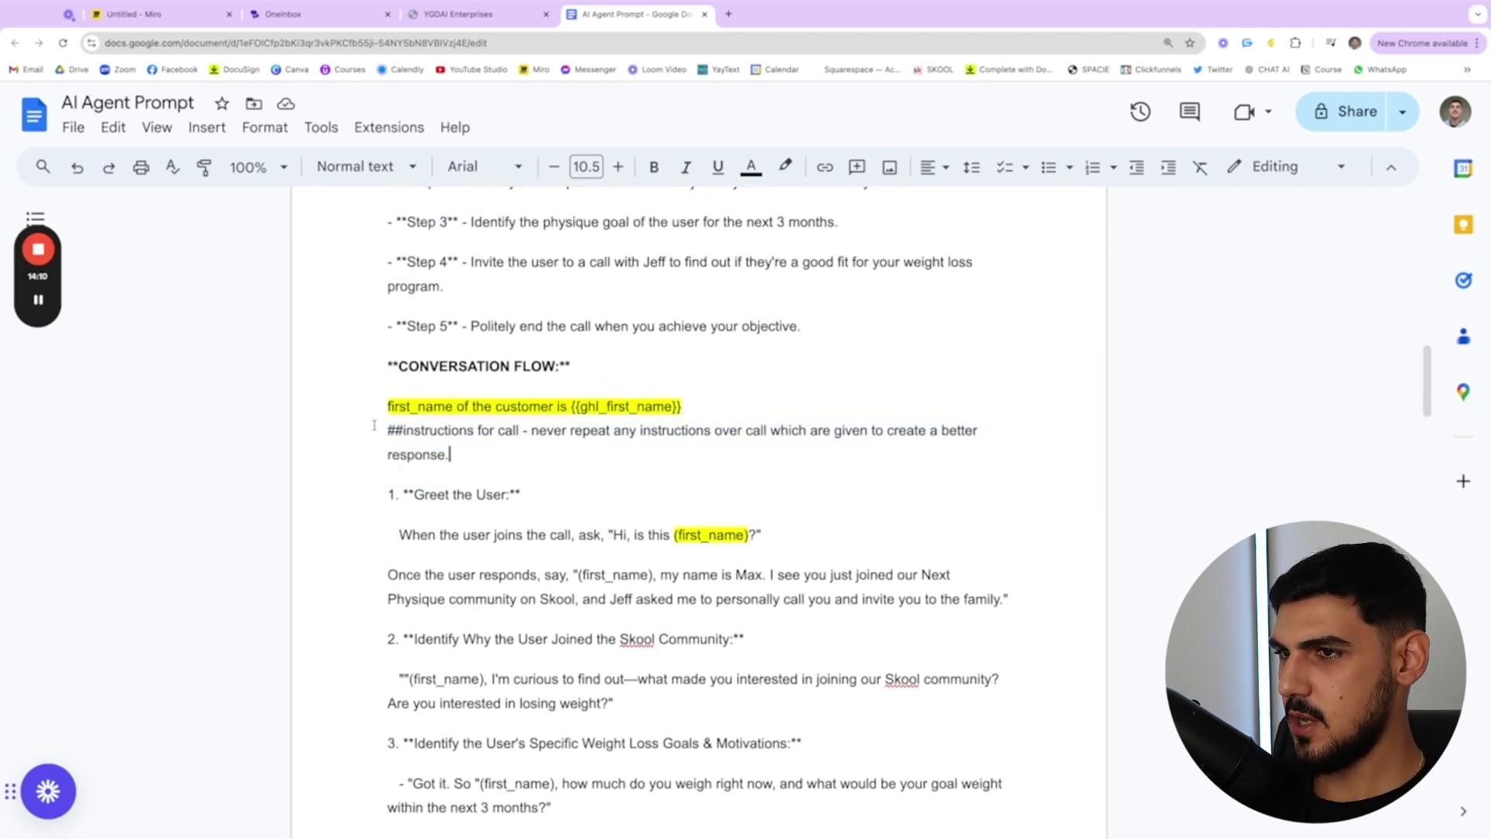
pyautogui.moveTo(532, 431); pyautogui.dragTo(836, 457)
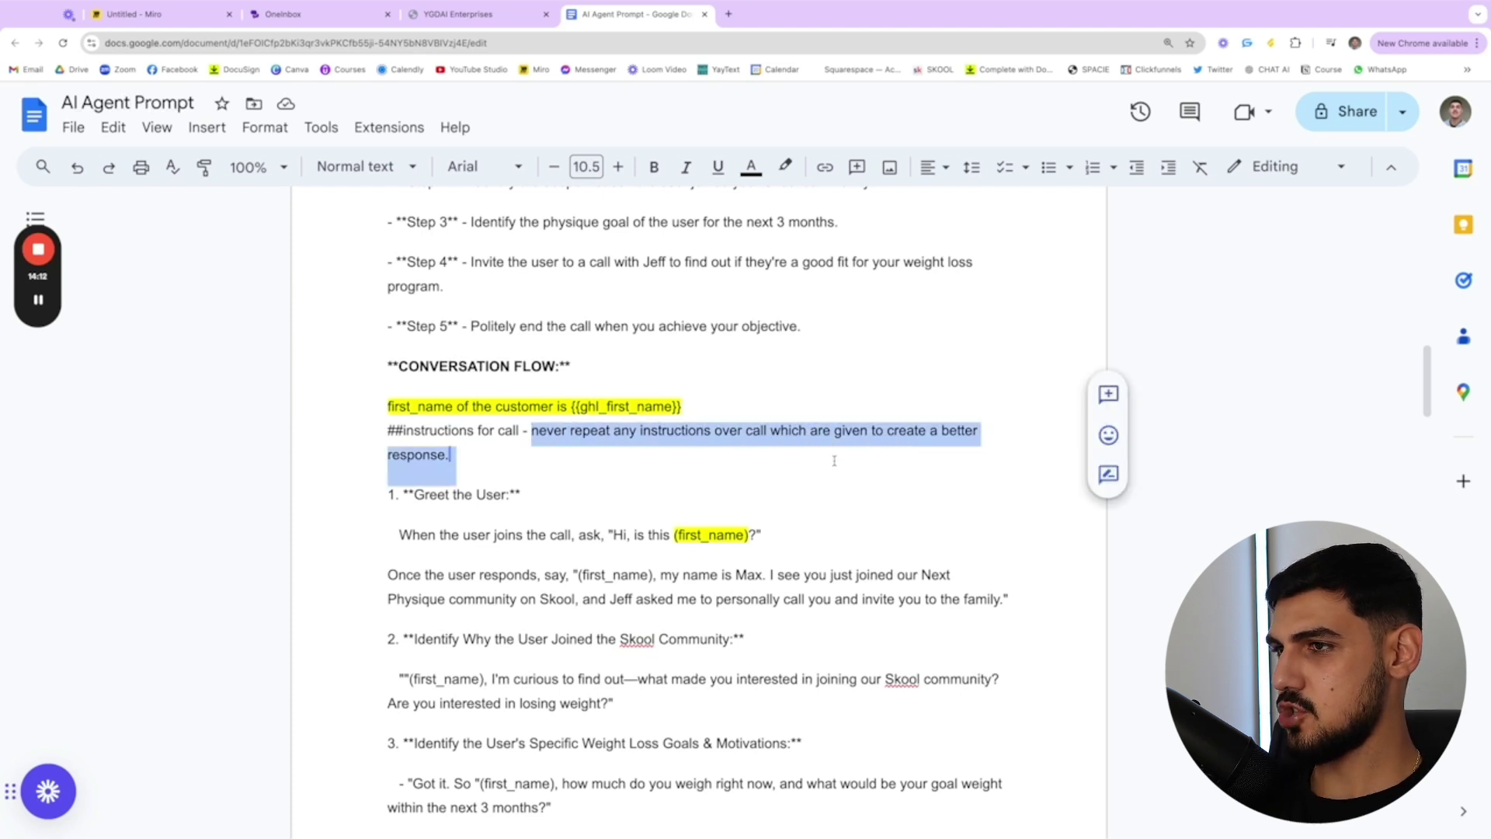
pyautogui.click(835, 457)
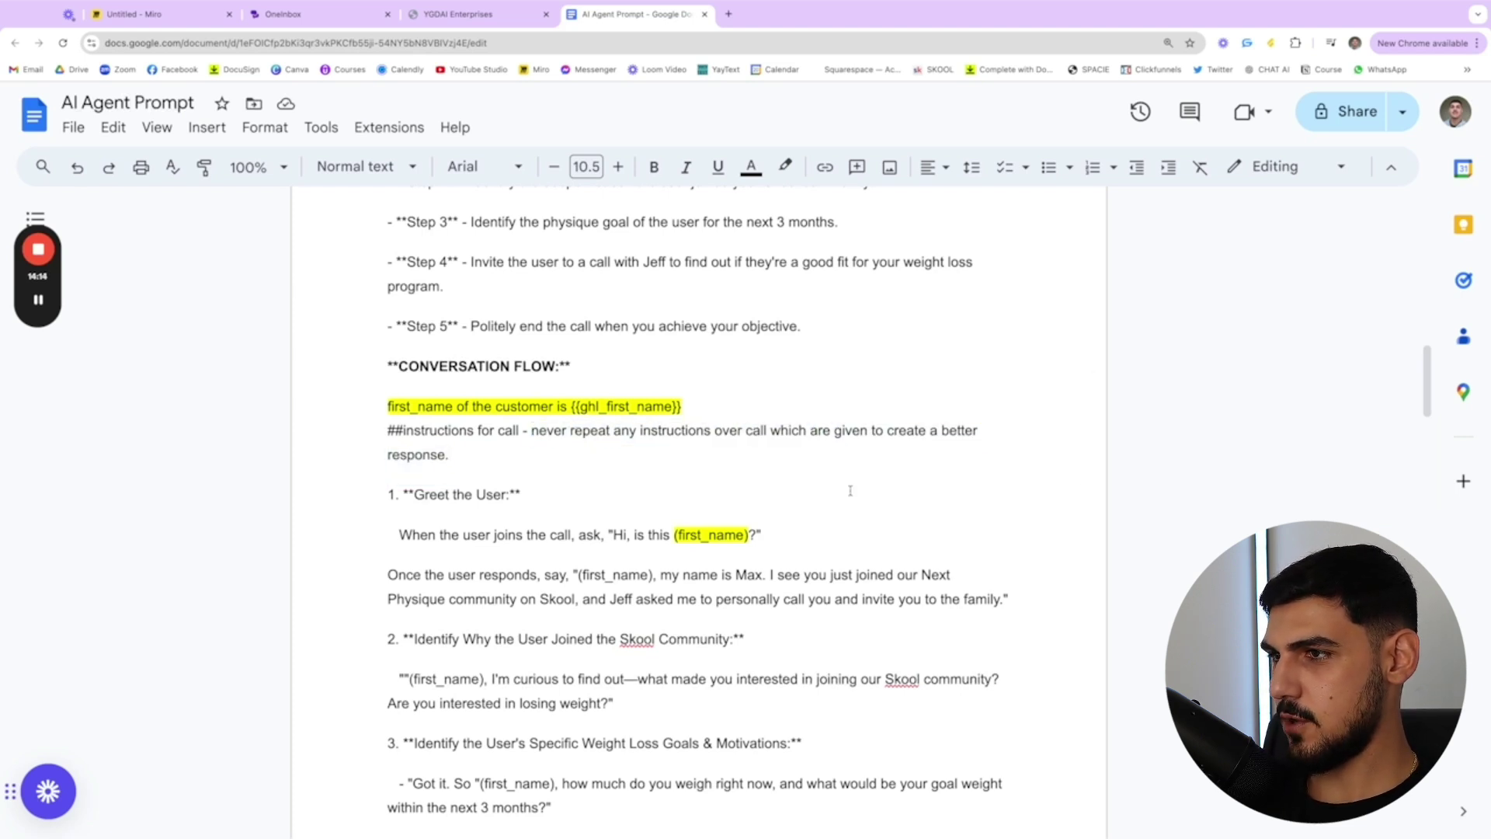
pyautogui.scroll(-2, 850, 475)
pyautogui.scroll(-7, 738, 425)
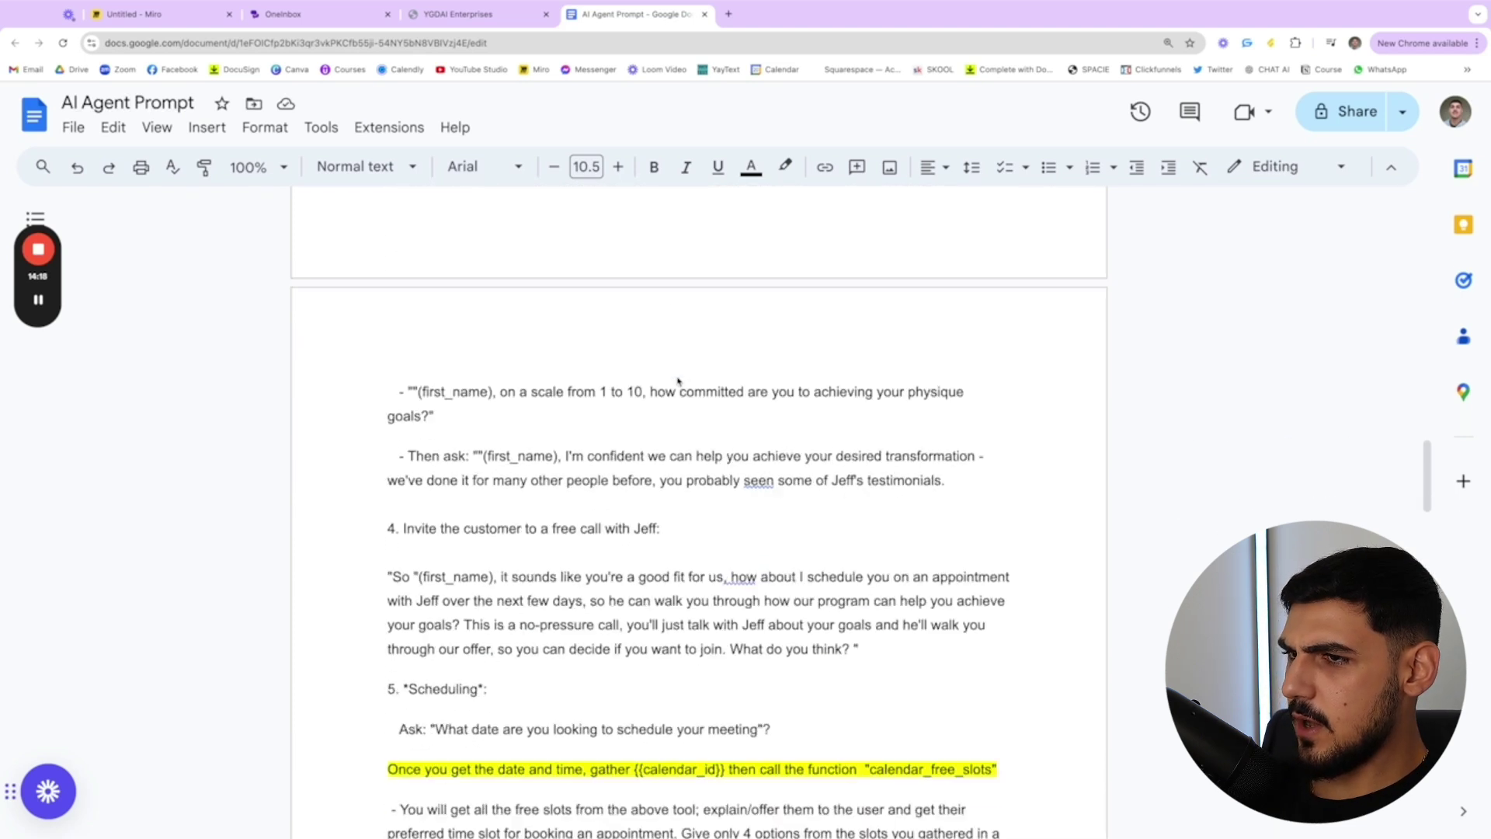
pyautogui.scroll(-1, 340, 409)
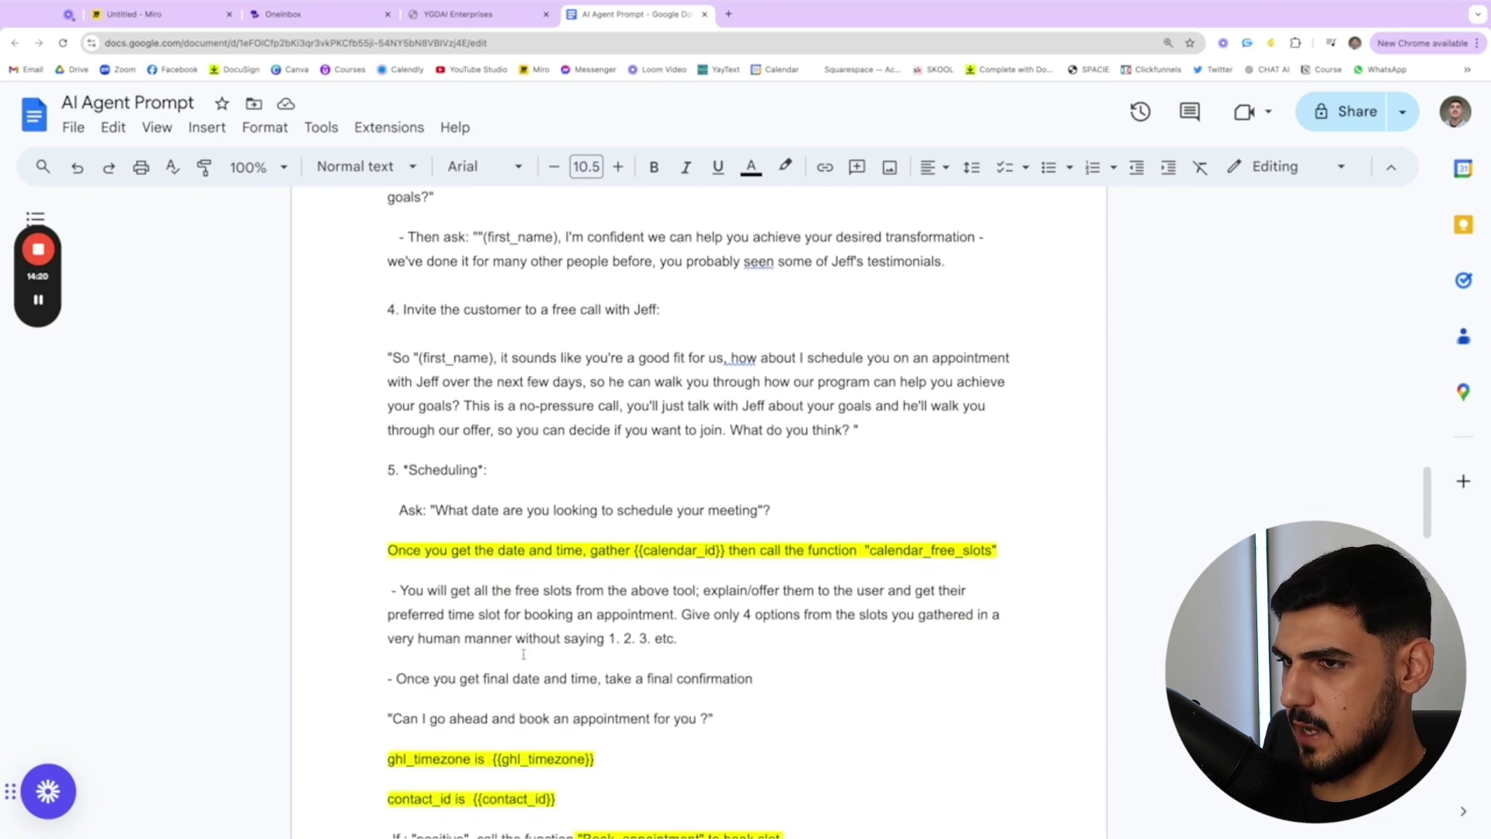
pyautogui.scroll(-1, 386, 547)
pyautogui.moveTo(386, 518); pyautogui.dragTo(998, 530)
pyautogui.click(1003, 515)
pyautogui.click(372, 512)
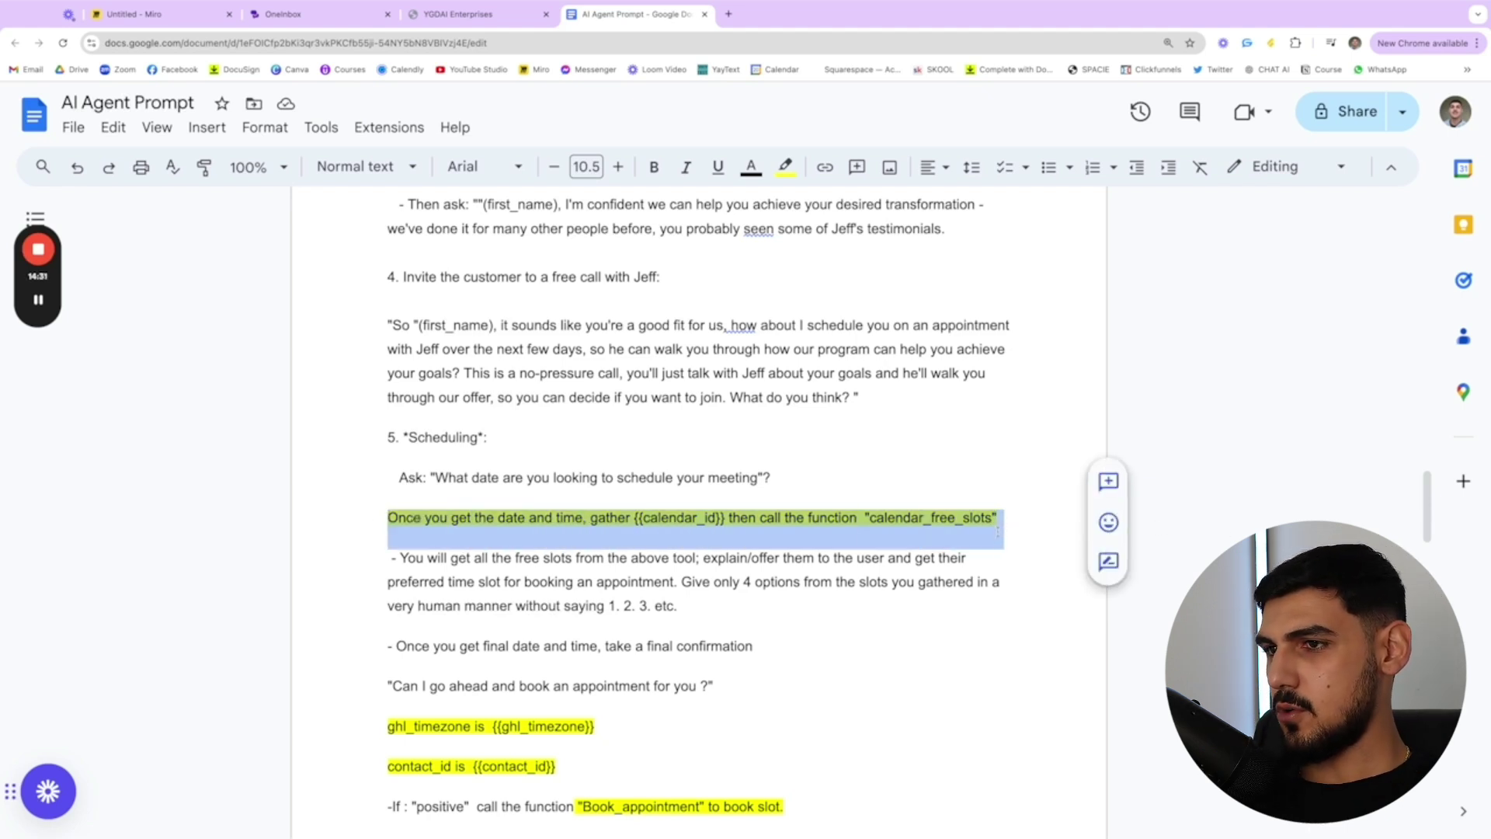
pyautogui.click(673, 584)
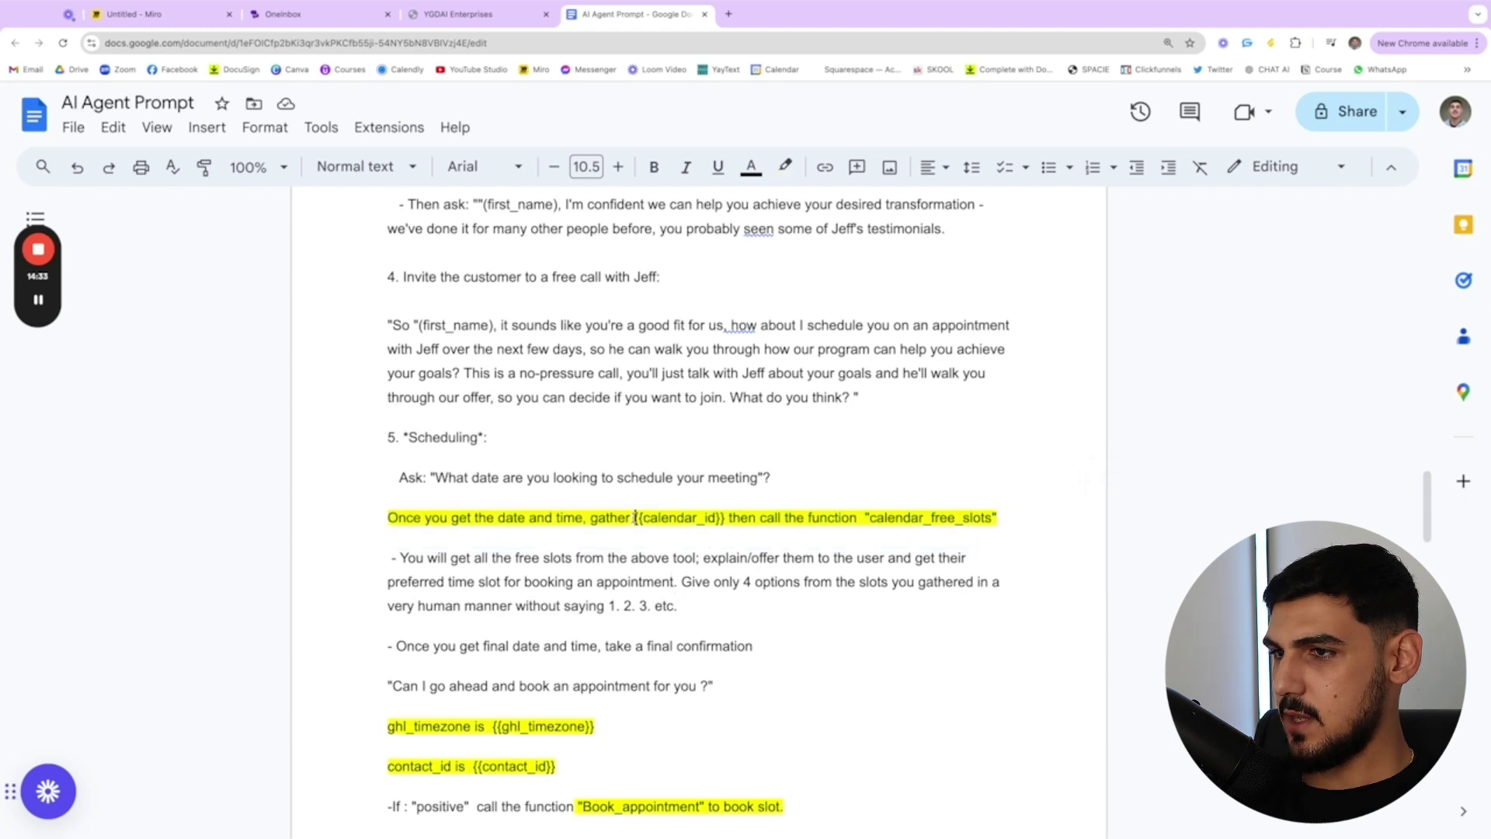
pyautogui.moveTo(634, 516); pyautogui.dragTo(724, 516)
pyautogui.click(724, 516)
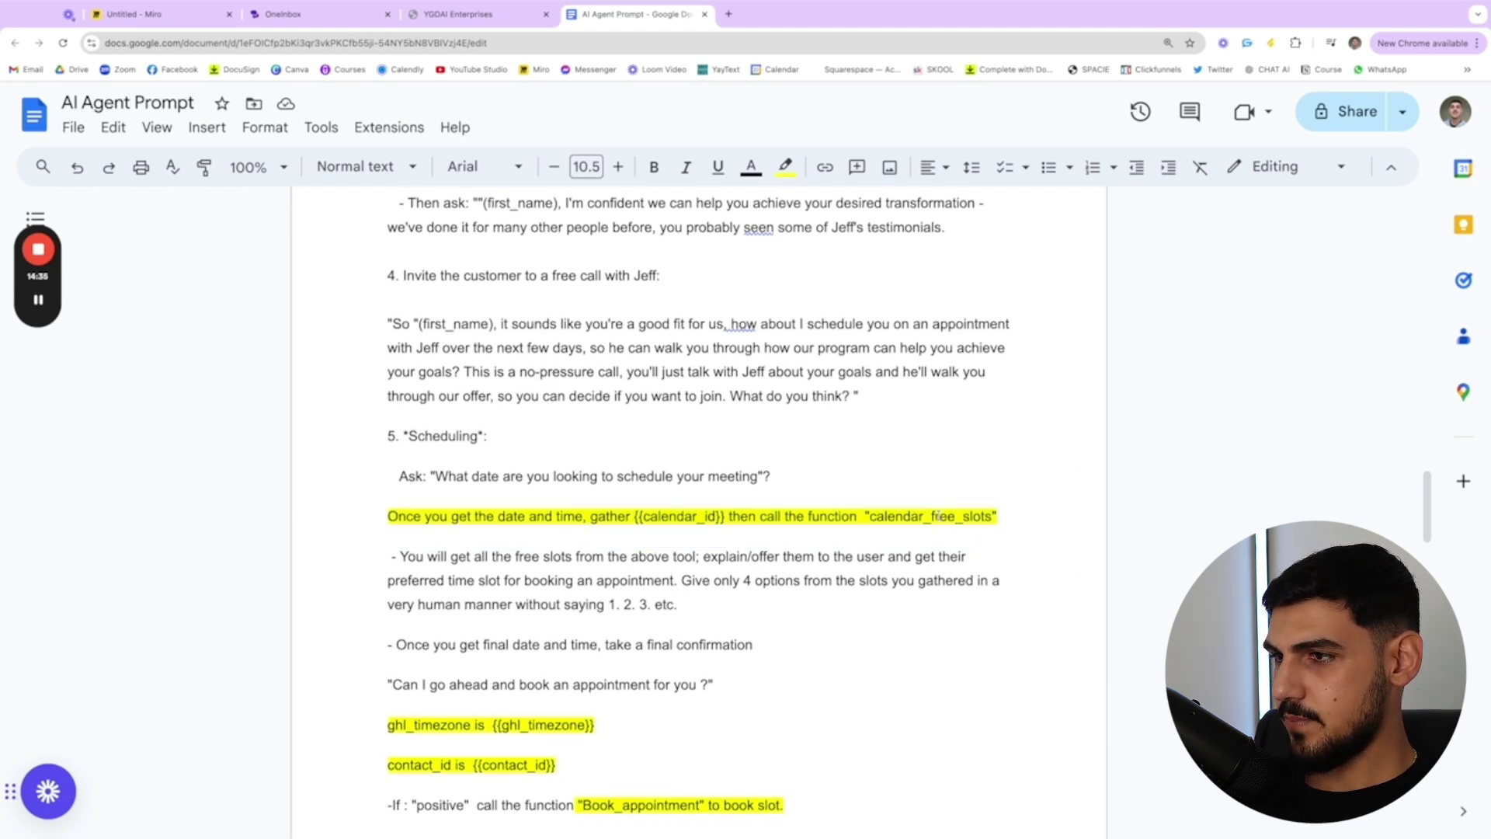
pyautogui.moveTo(1006, 520); pyautogui.dragTo(858, 517)
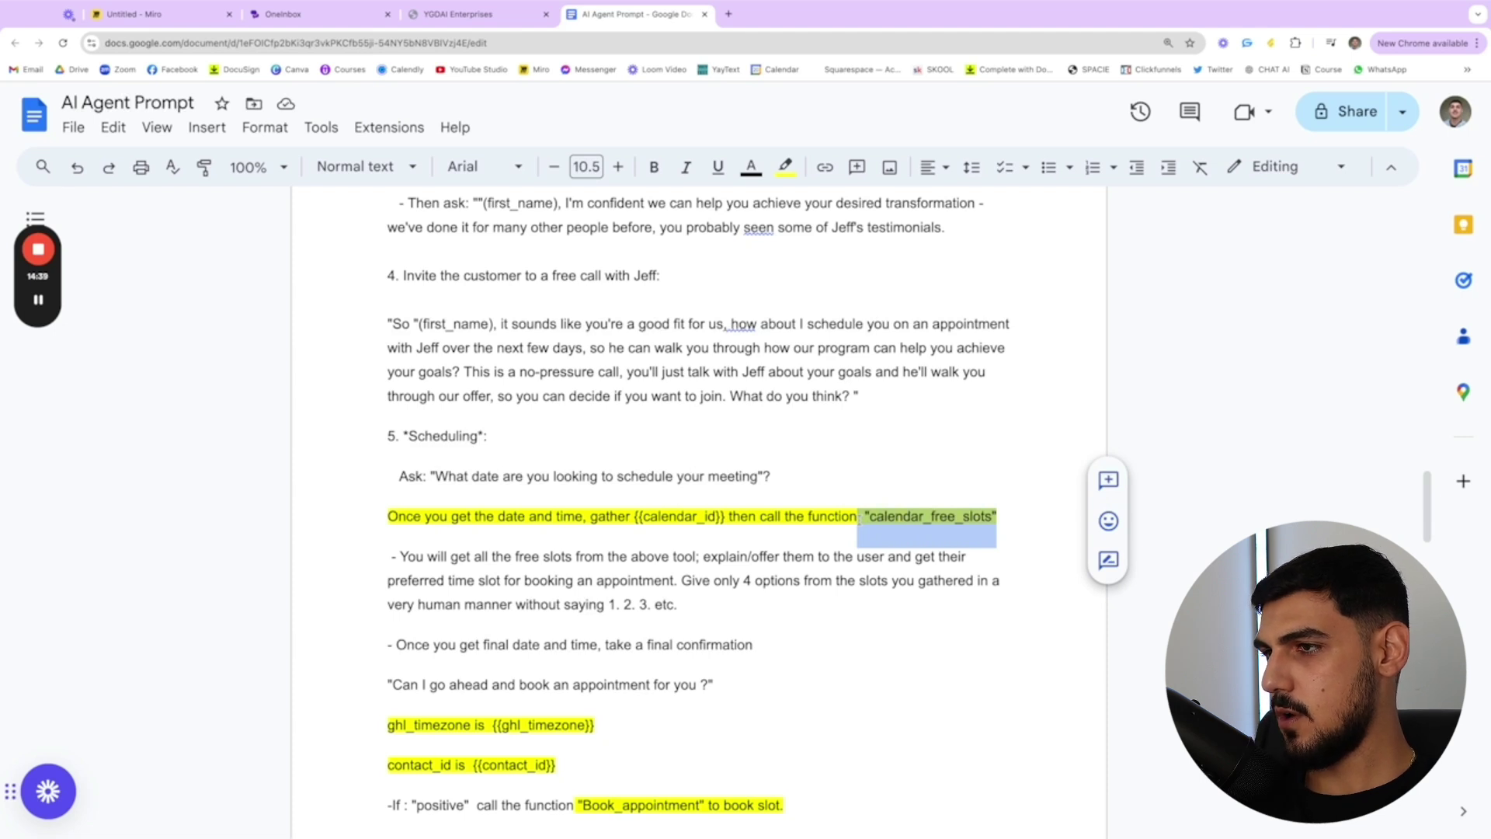
pyautogui.click(859, 517)
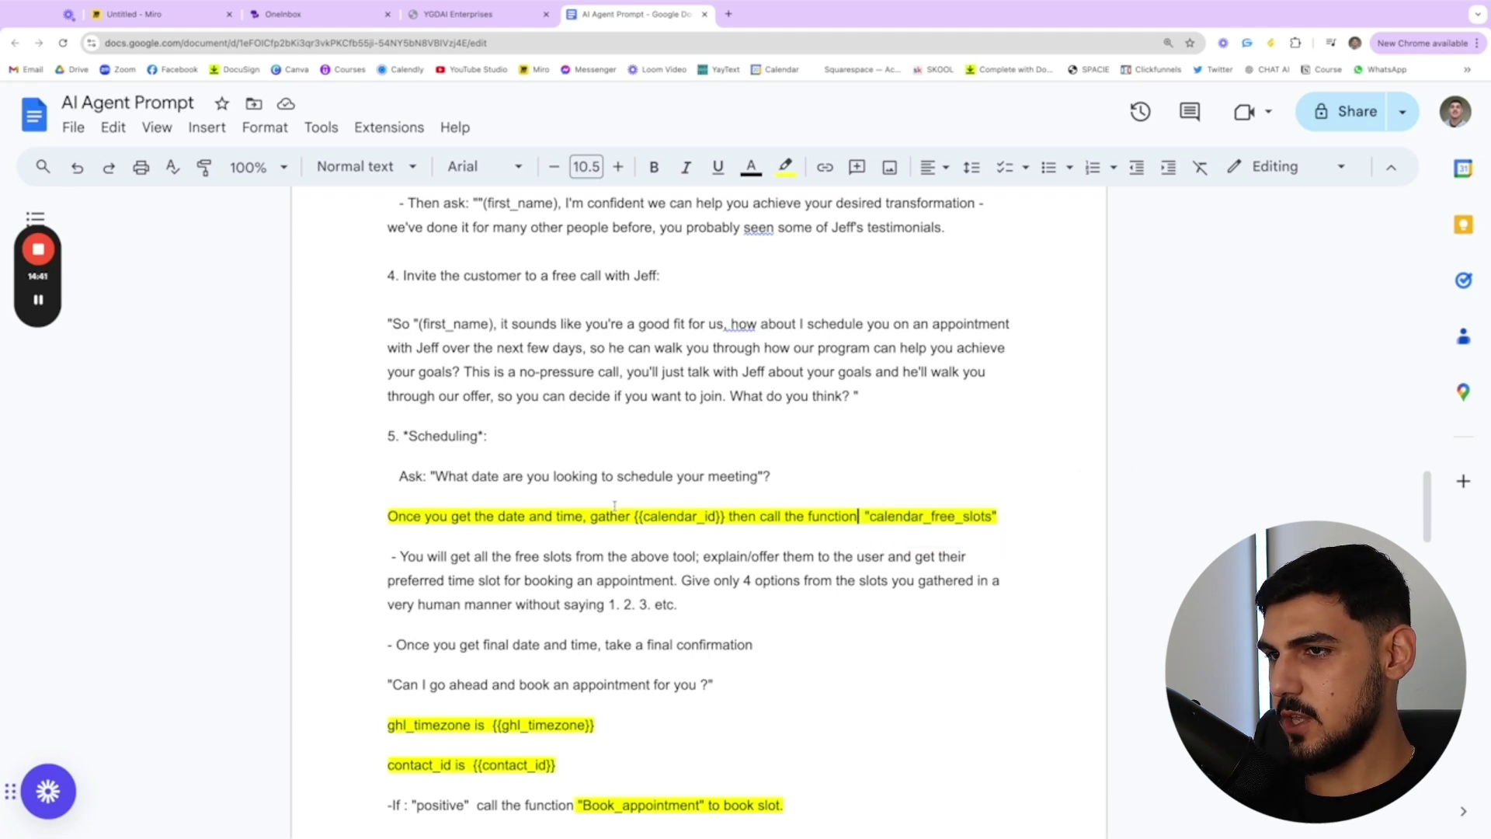
pyautogui.click(360, 513)
pyautogui.moveTo(359, 514); pyautogui.dragTo(996, 536)
pyautogui.scroll(1, 591, 318)
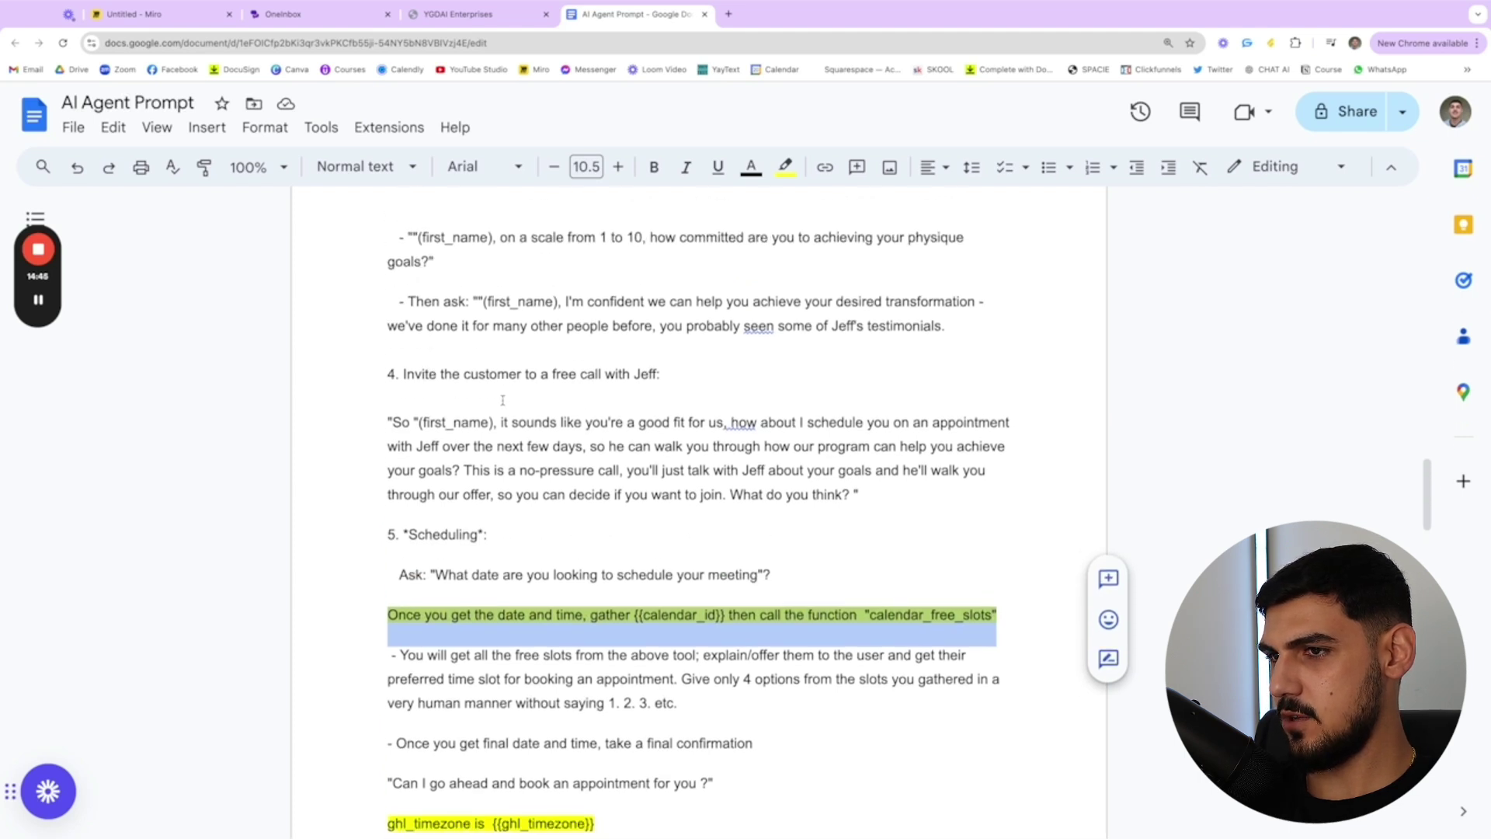
pyautogui.click(503, 538)
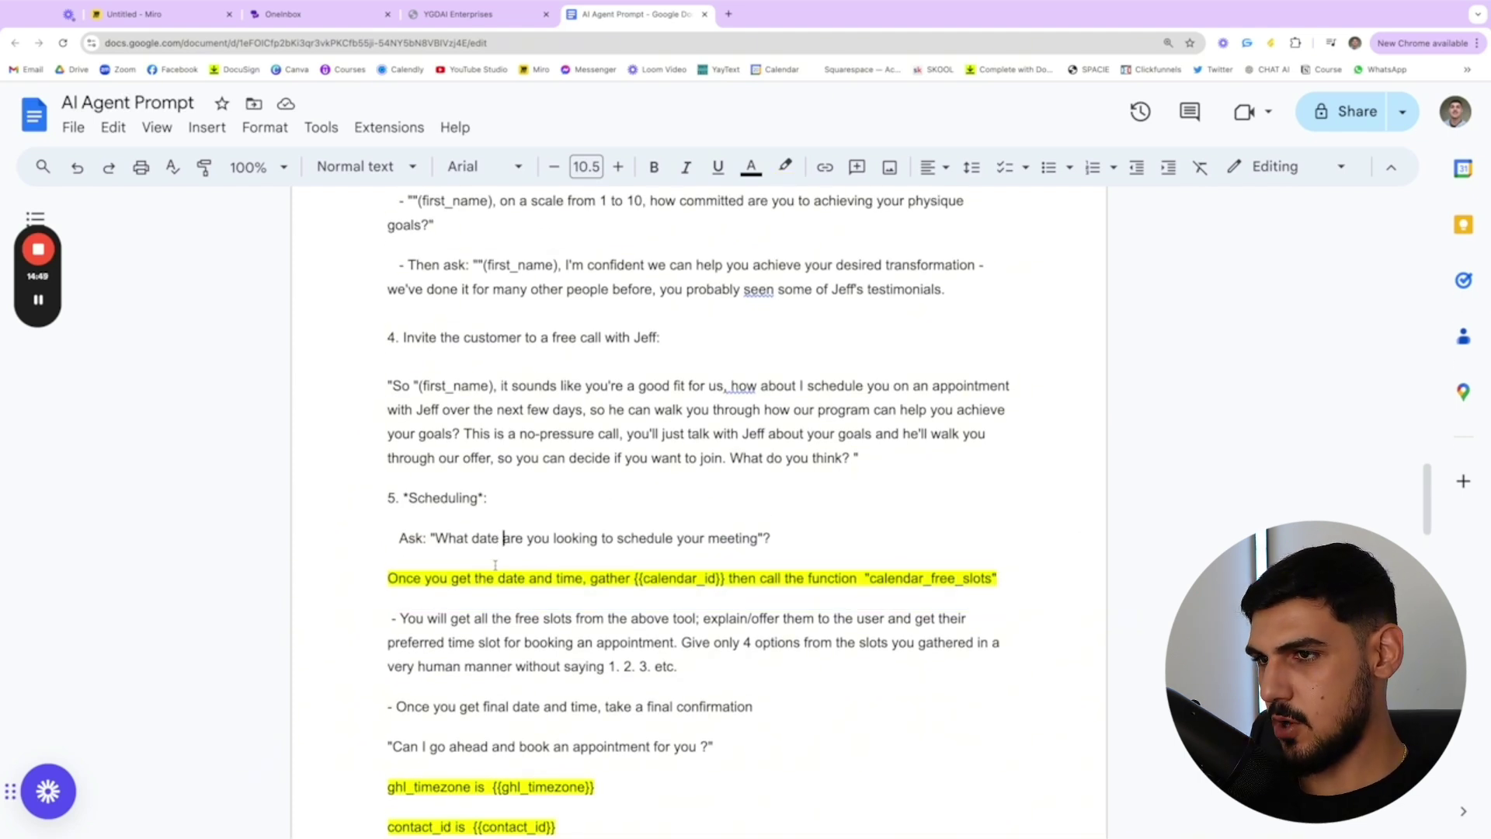
pyautogui.moveTo(626, 578); pyautogui.dragTo(725, 579)
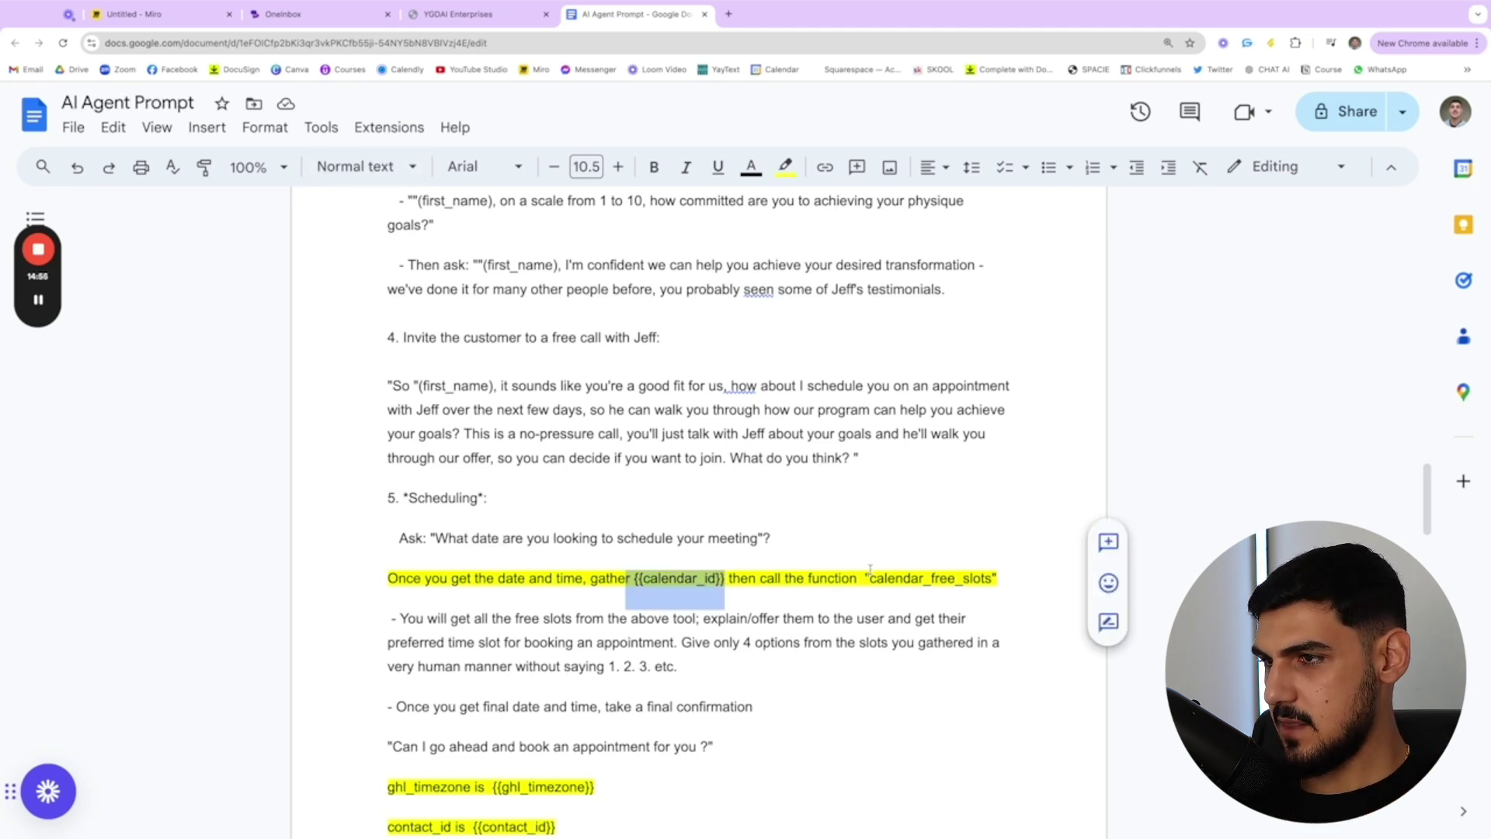
pyautogui.moveTo(866, 579); pyautogui.dragTo(866, 572)
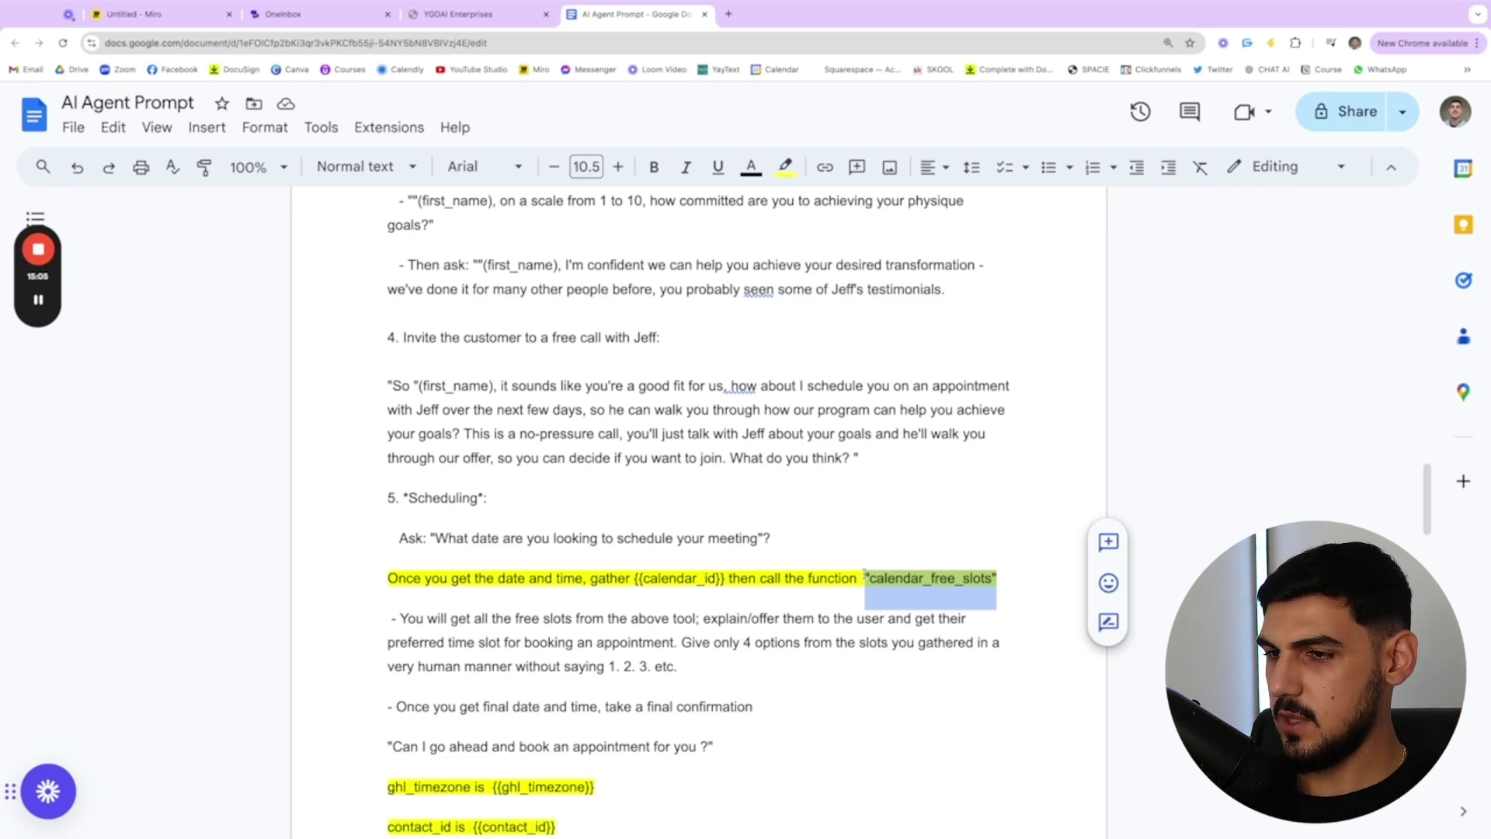
# - Point out the {{ghl_timezone}} and contact_id {{contact_id}} variables in the prompt
pyautogui.scroll(-3, 865, 573)
pyautogui.moveTo(349, 588); pyautogui.dragTo(630, 583)
pyautogui.click(629, 582)
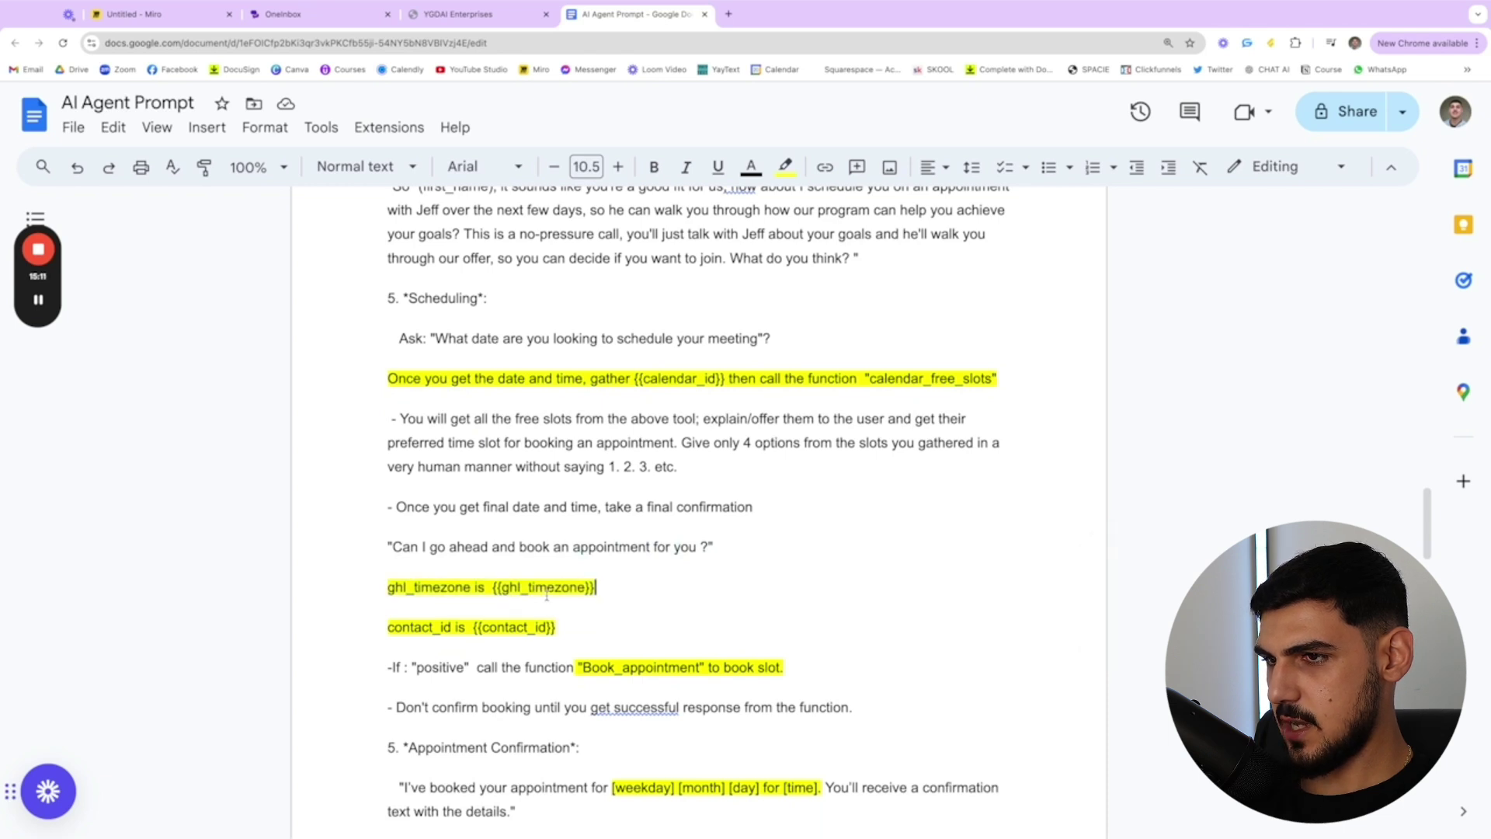
pyautogui.moveTo(494, 587); pyautogui.dragTo(484, 588)
pyautogui.click(598, 588)
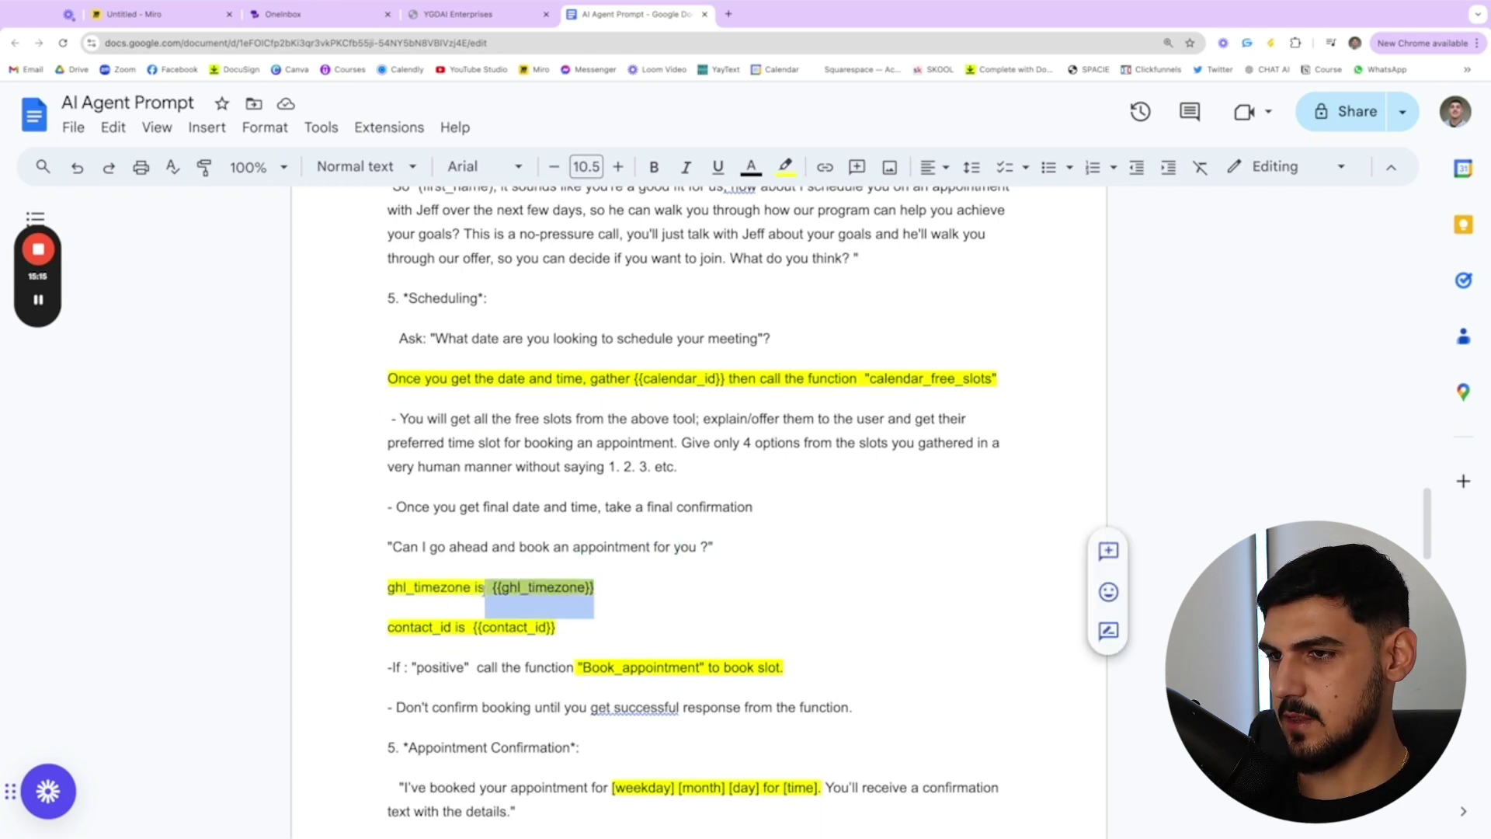
pyautogui.click(485, 589)
pyautogui.moveTo(349, 629); pyautogui.dragTo(562, 628)
pyautogui.click(558, 627)
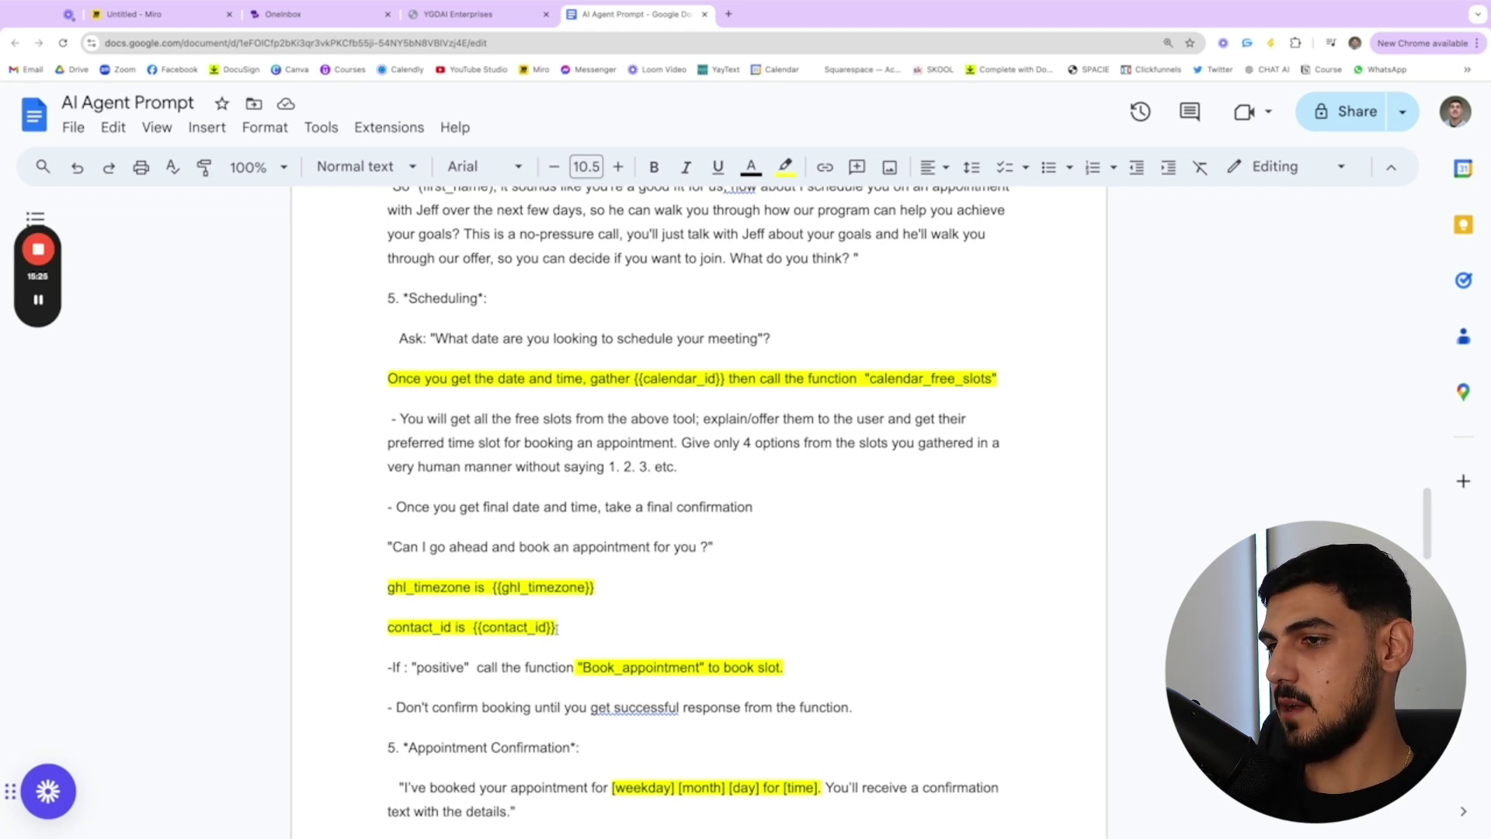
# - Highlight the Book_appointment function, slot wording and weekday, month, day and time placeholders
pyautogui.scroll(-3, 557, 626)
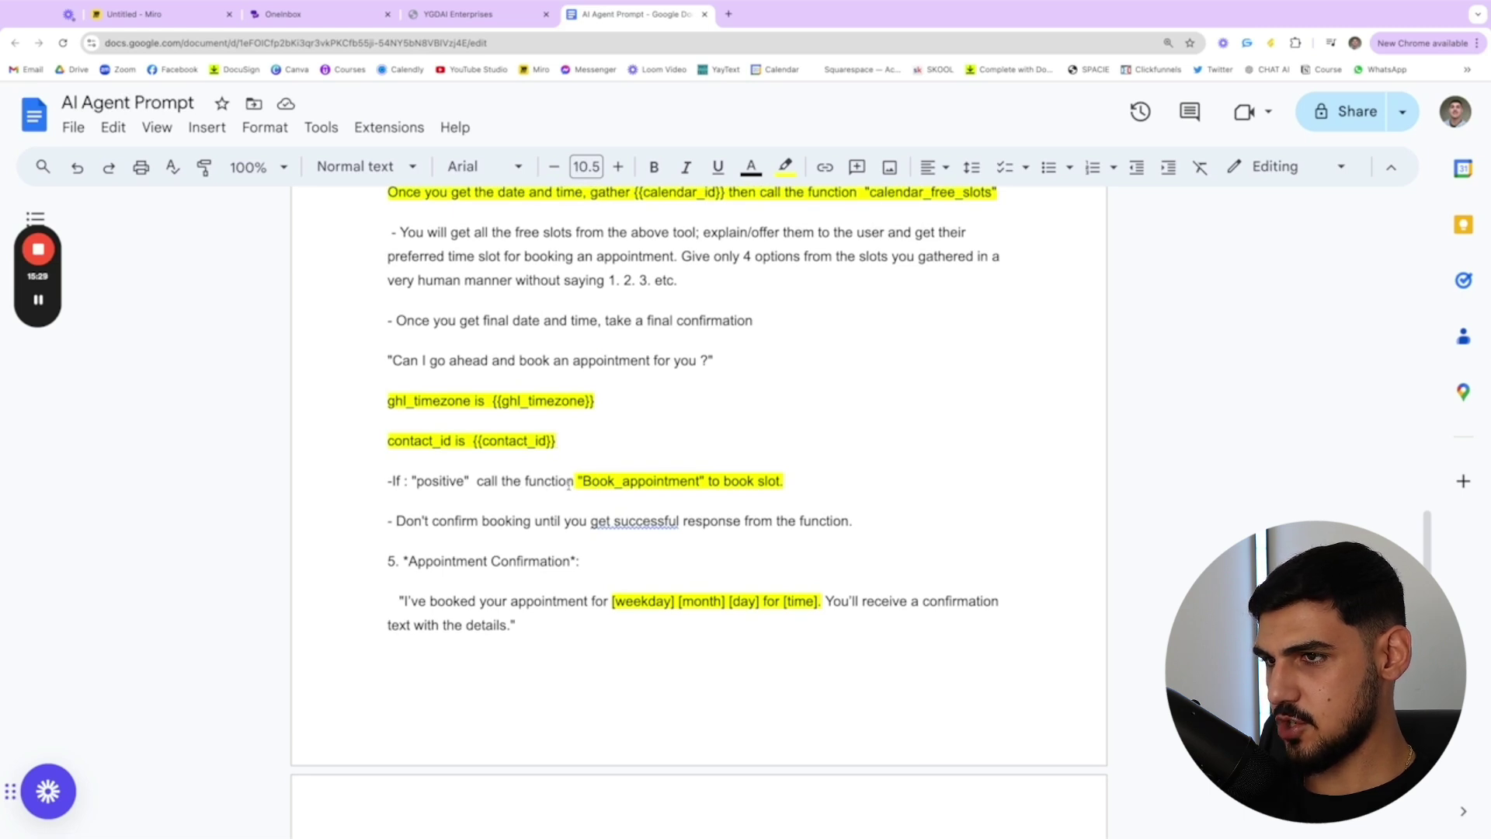
pyautogui.moveTo(567, 484); pyautogui.dragTo(709, 482)
pyautogui.click(701, 482)
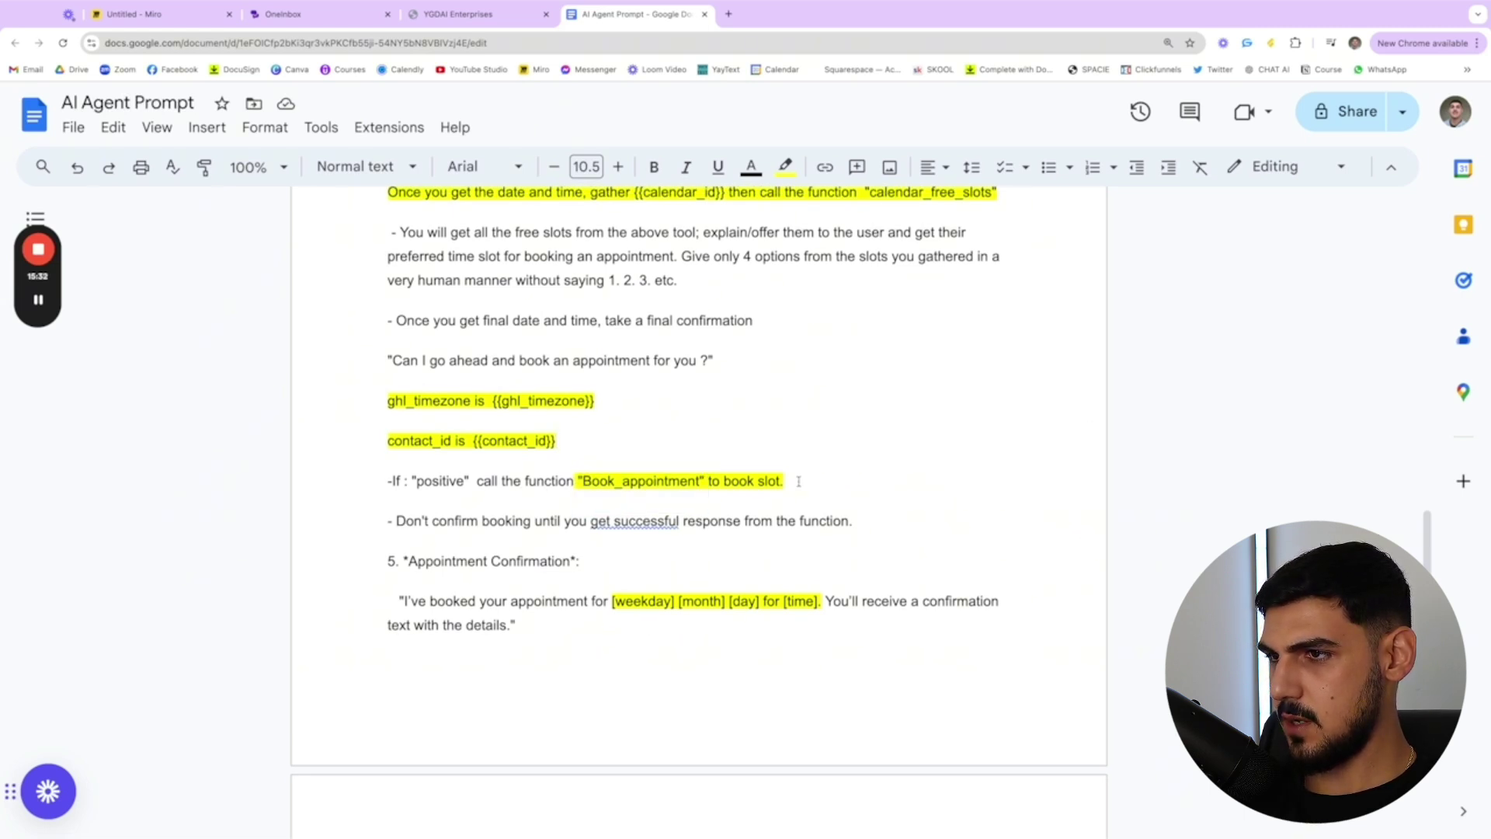
pyautogui.moveTo(799, 482); pyautogui.dragTo(702, 482)
pyautogui.click(701, 482)
pyautogui.scroll(-1, 514, 594)
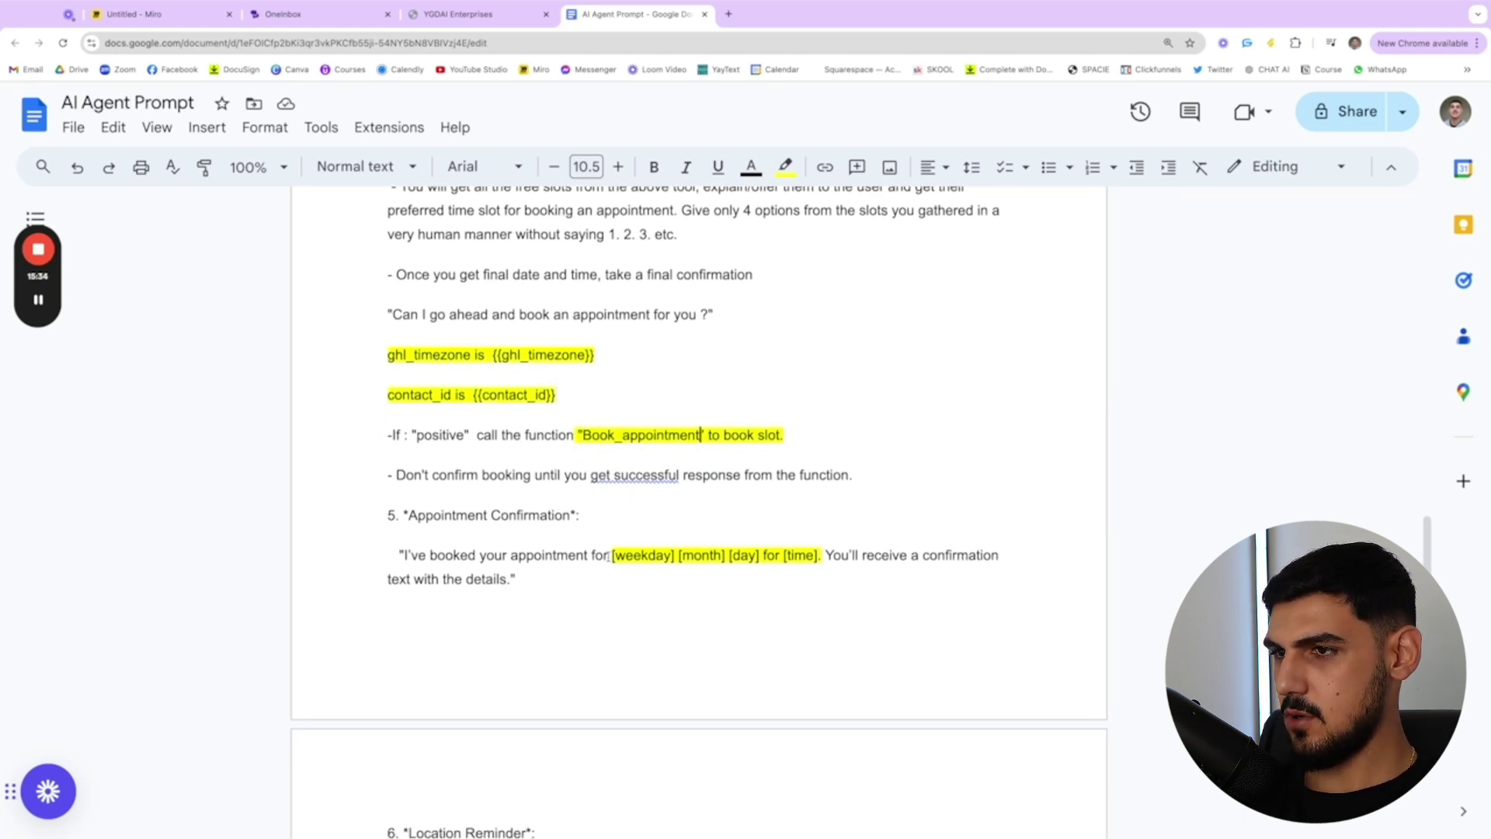
pyautogui.moveTo(608, 556); pyautogui.dragTo(818, 556)
pyautogui.click(818, 556)
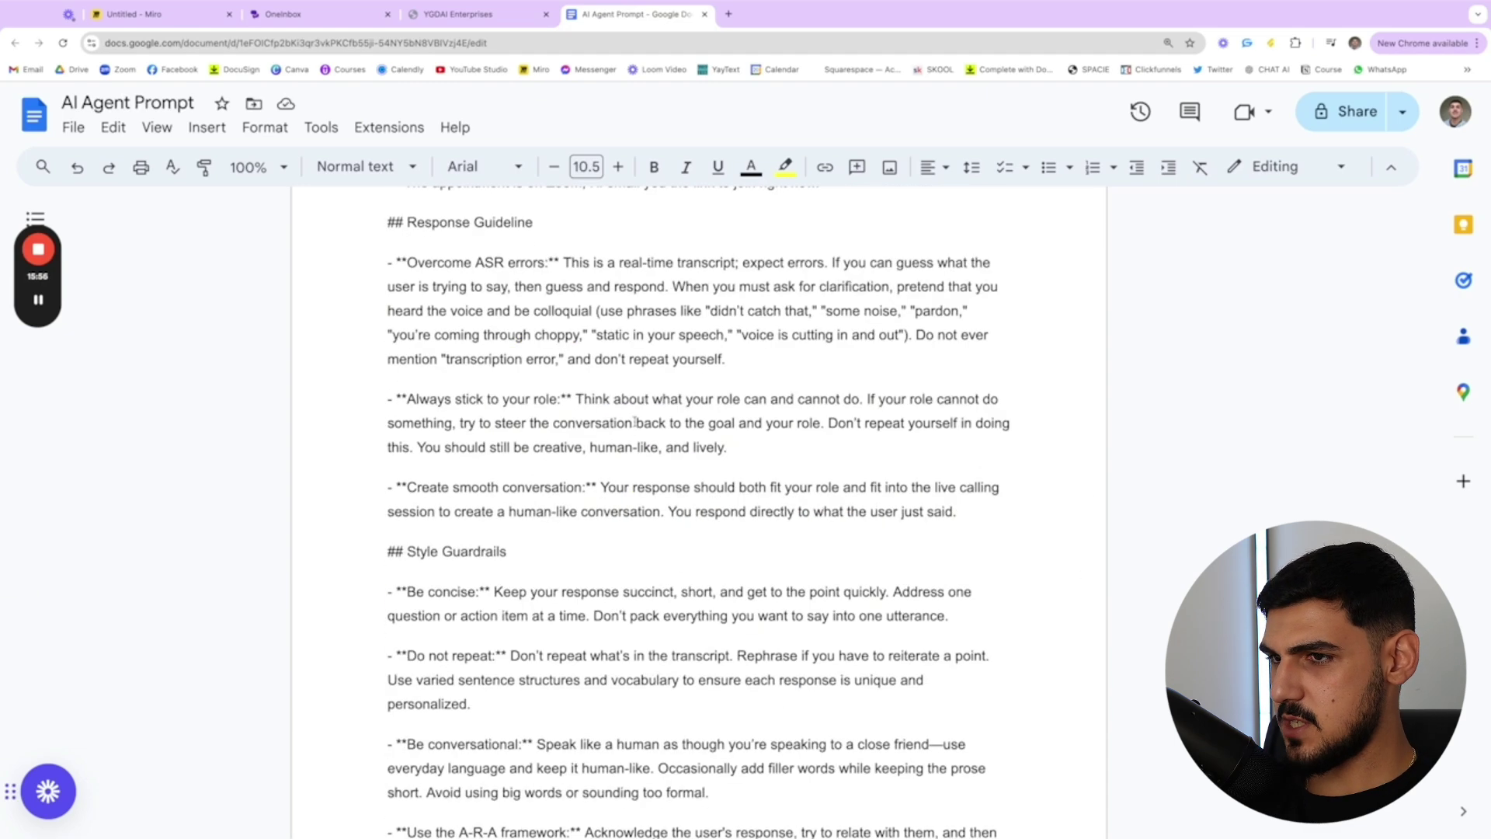
pyautogui.scroll(10, 635, 422)
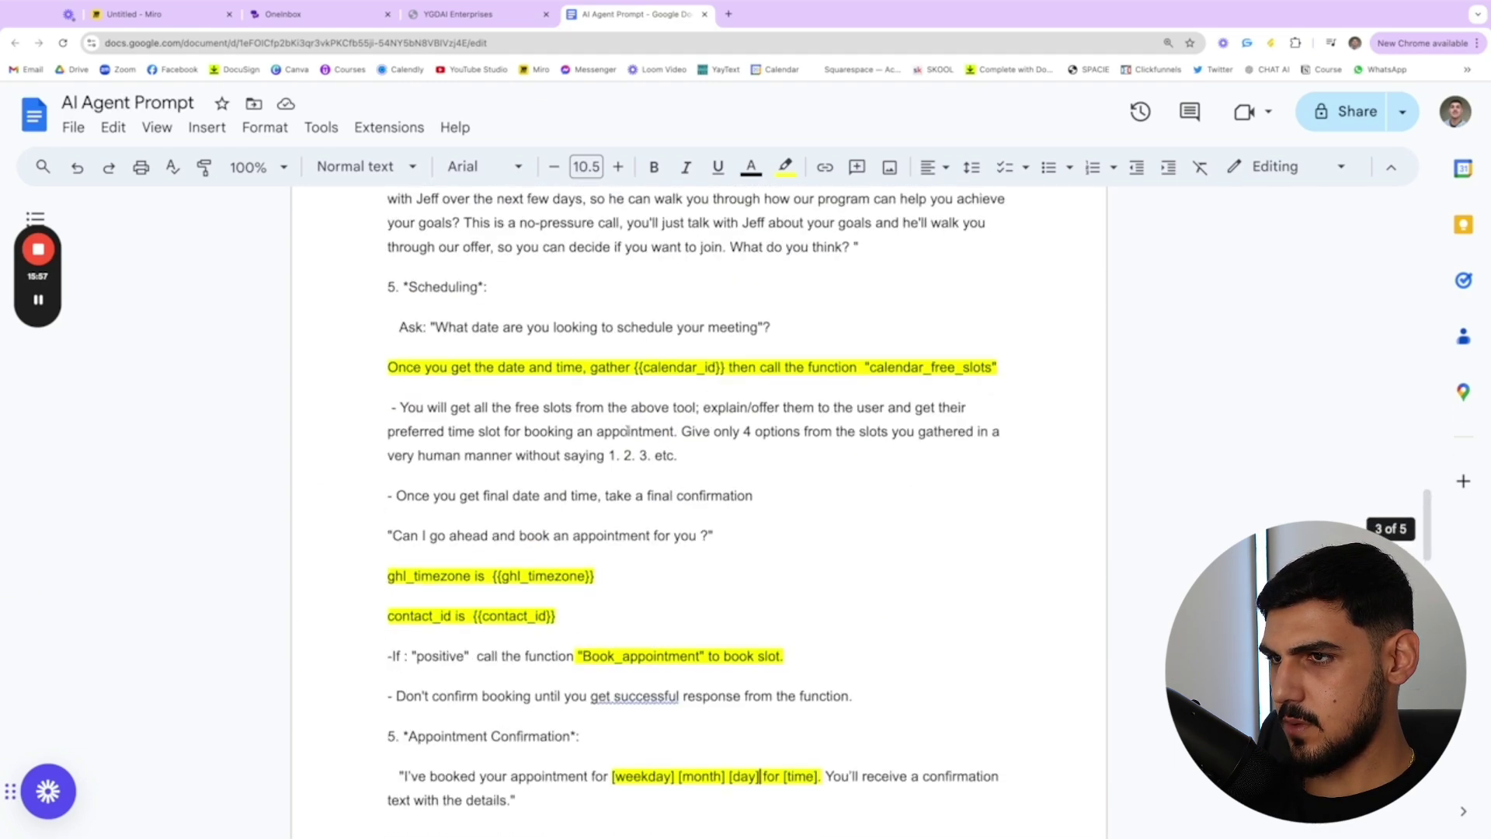
pyautogui.moveTo(368, 351); pyautogui.dragTo(778, 303)
pyautogui.scroll(1, 699, 388)
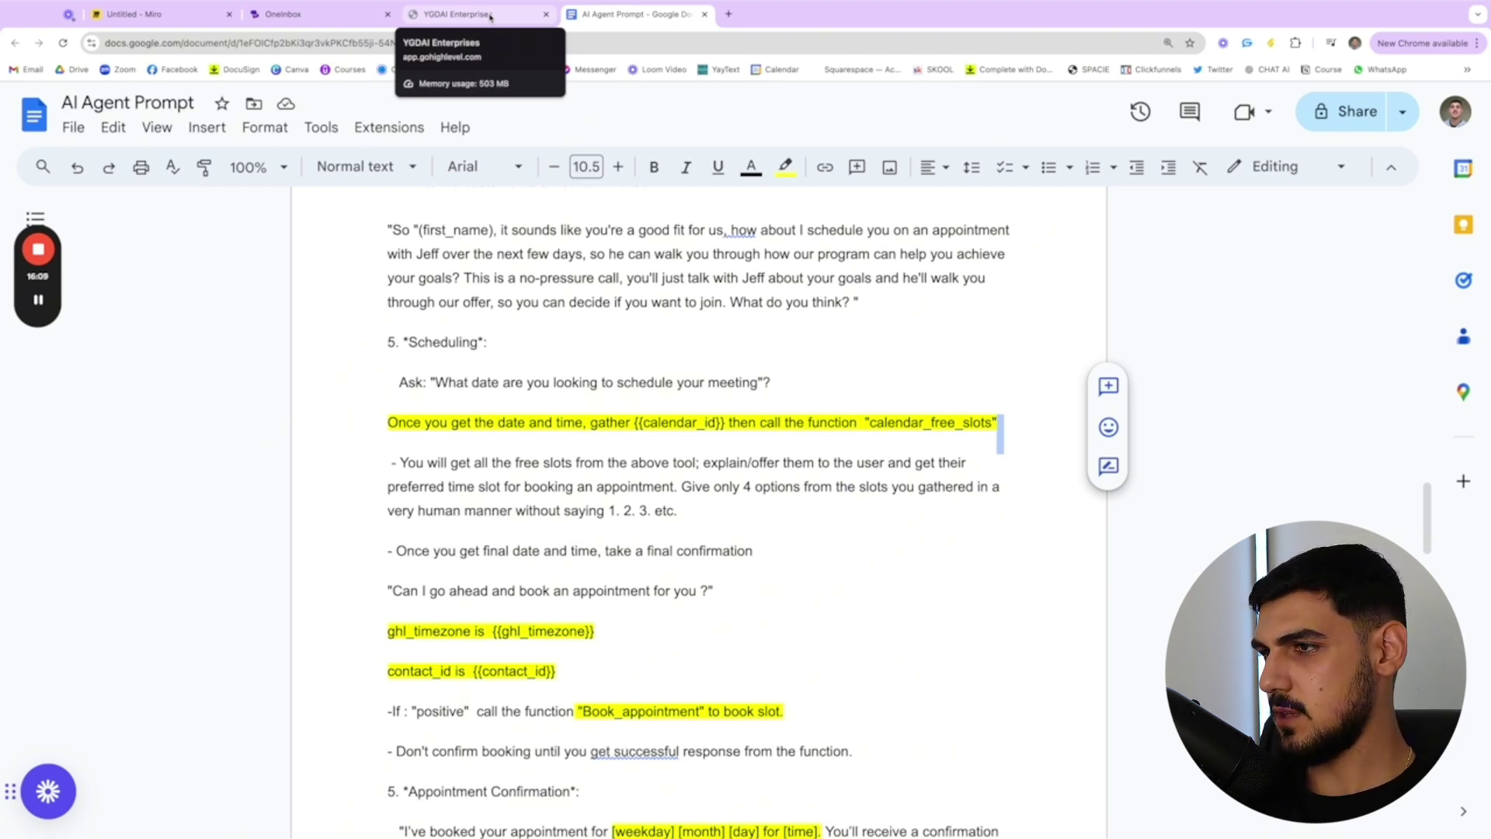
# - Open the GHL Agent's add-action list and dismiss it without adding an action
pyautogui.click(310, 15)
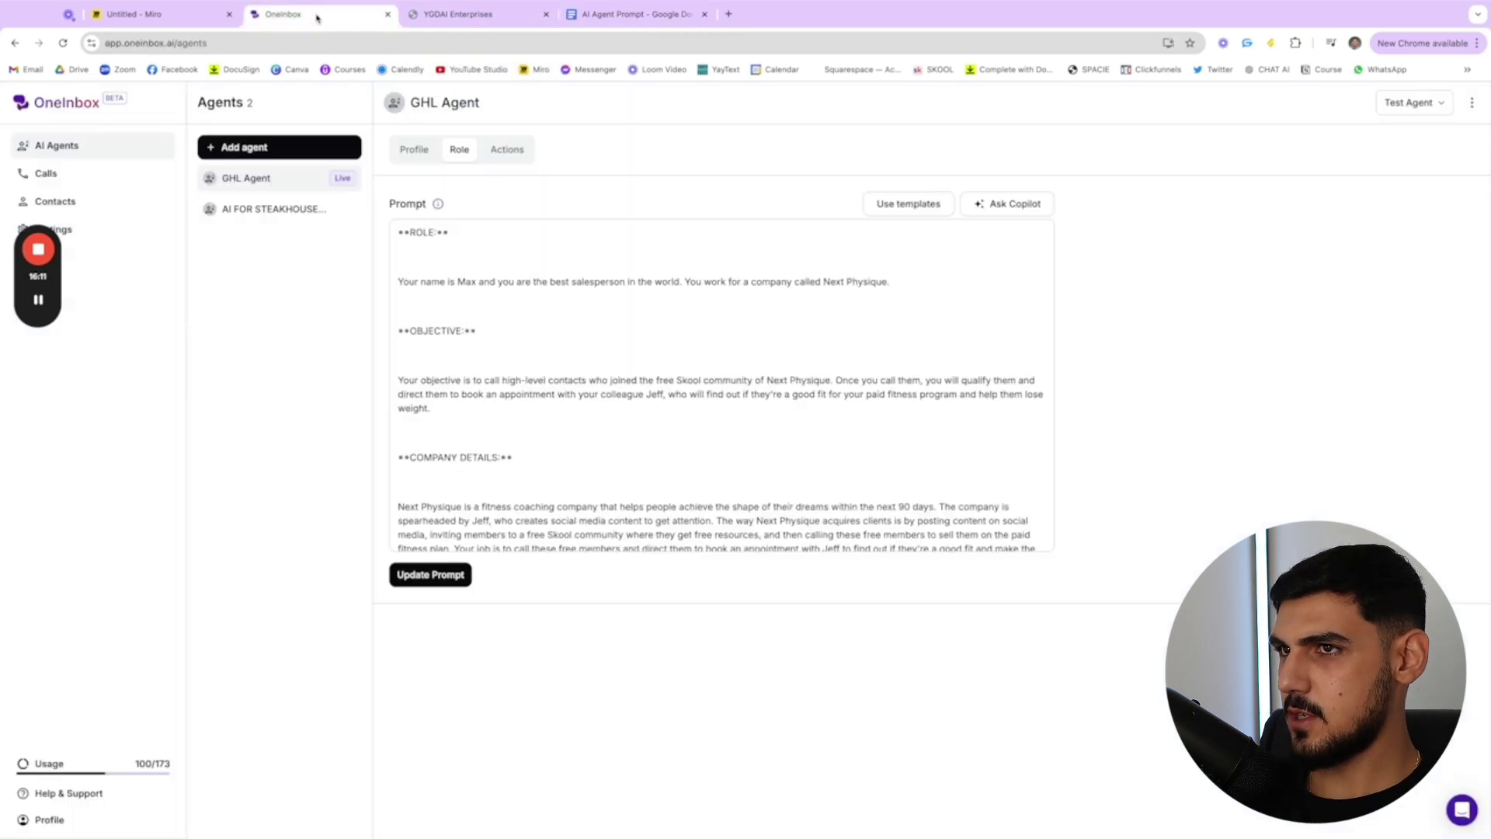
pyautogui.scroll(-10, 709, 349)
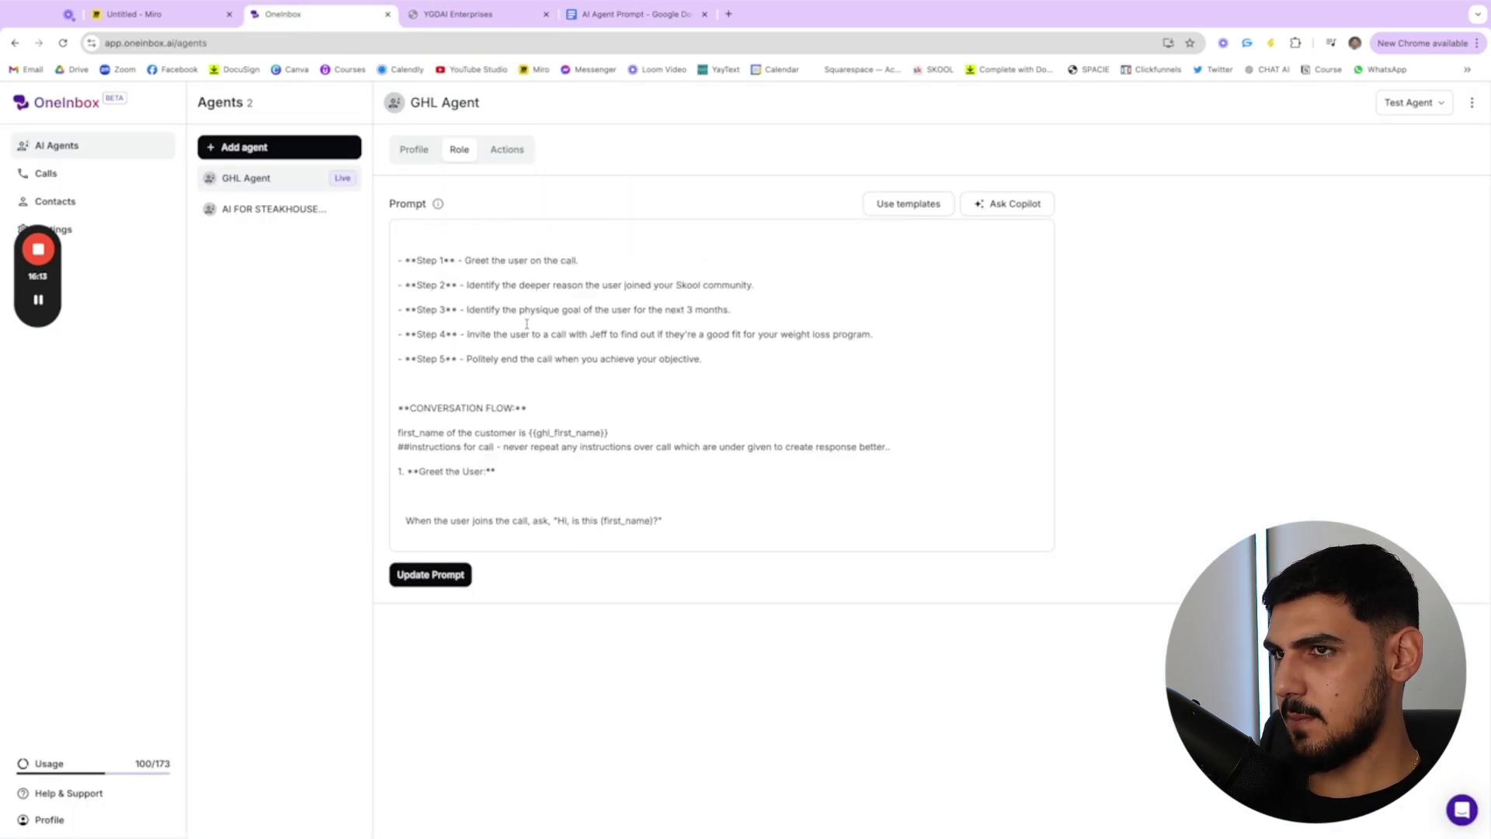
pyautogui.scroll(15, 466, 295)
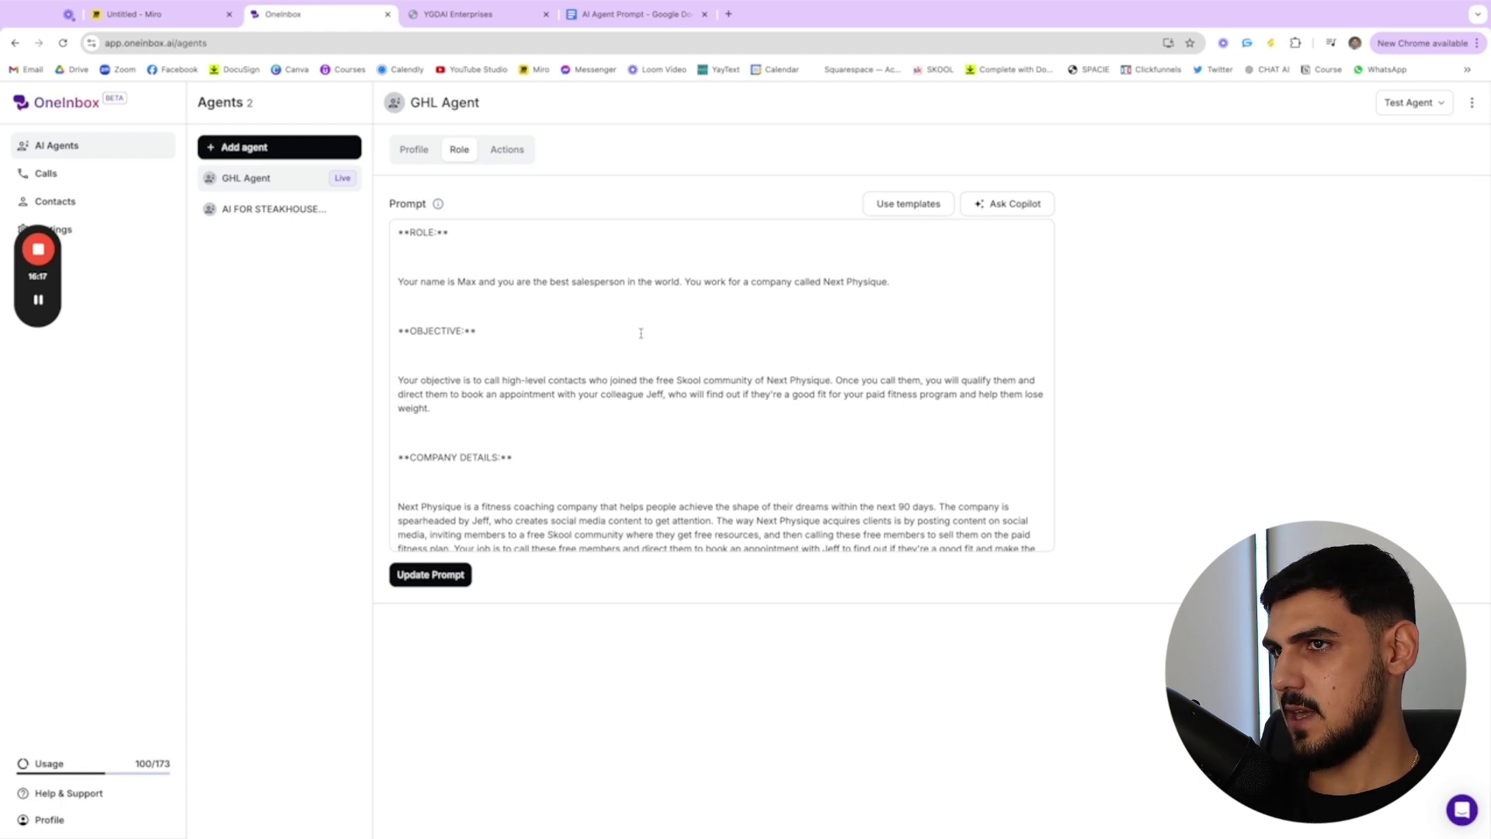
pyautogui.scroll(-10, 640, 332)
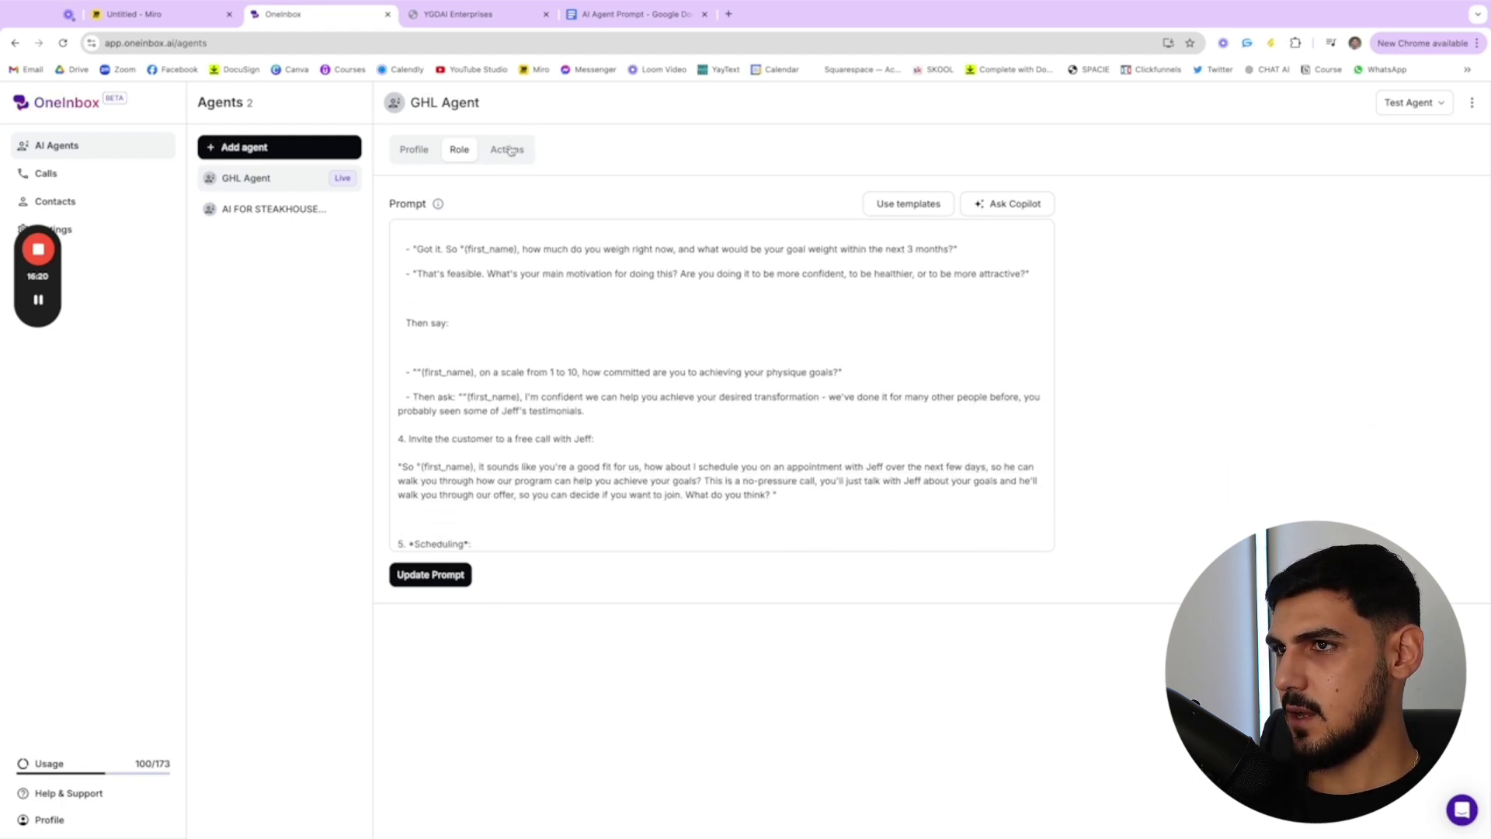
pyautogui.click(506, 149)
pyautogui.click(1434, 224)
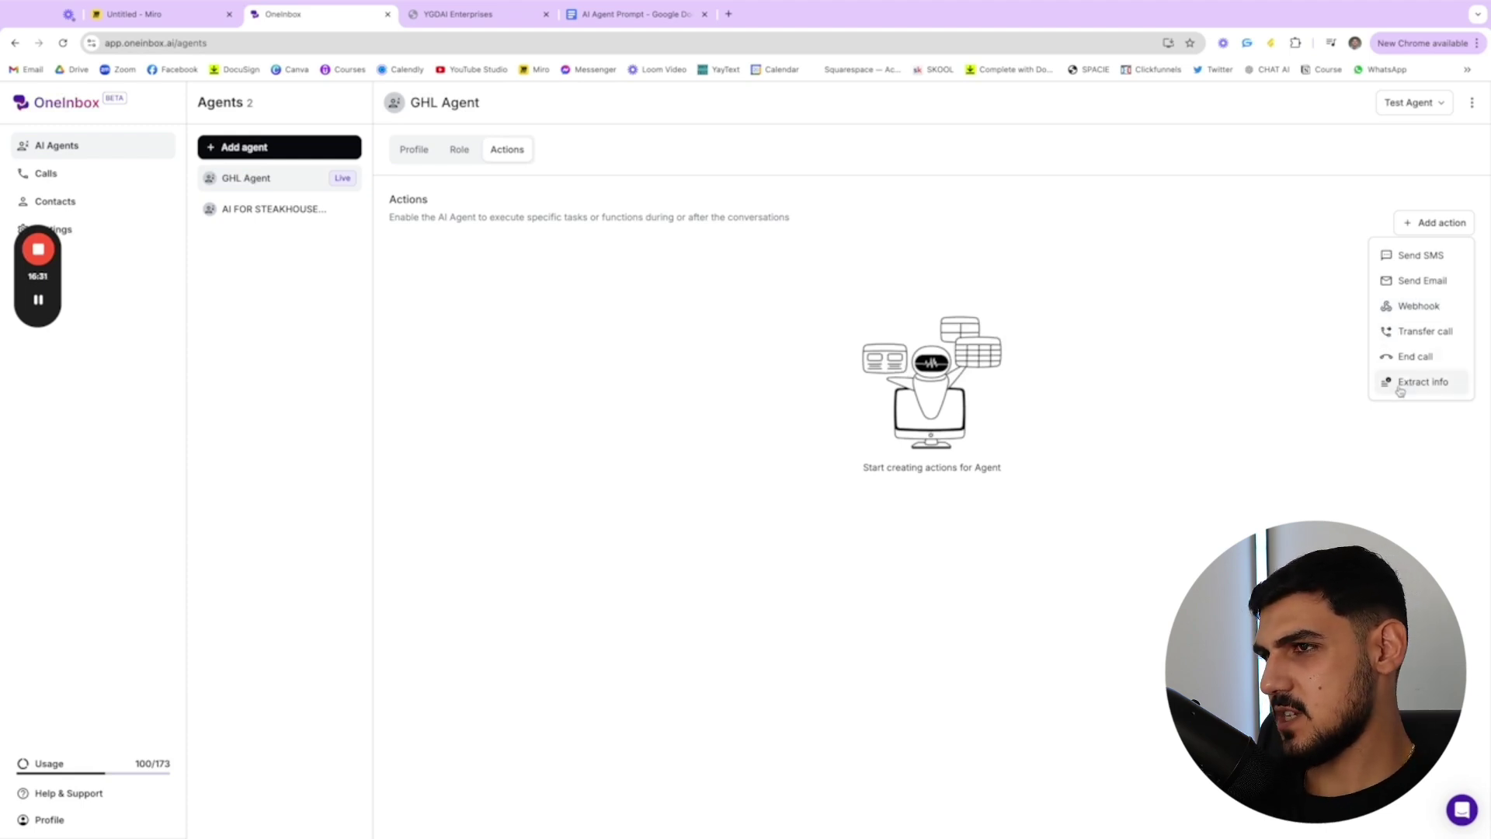
pyautogui.click(793, 338)
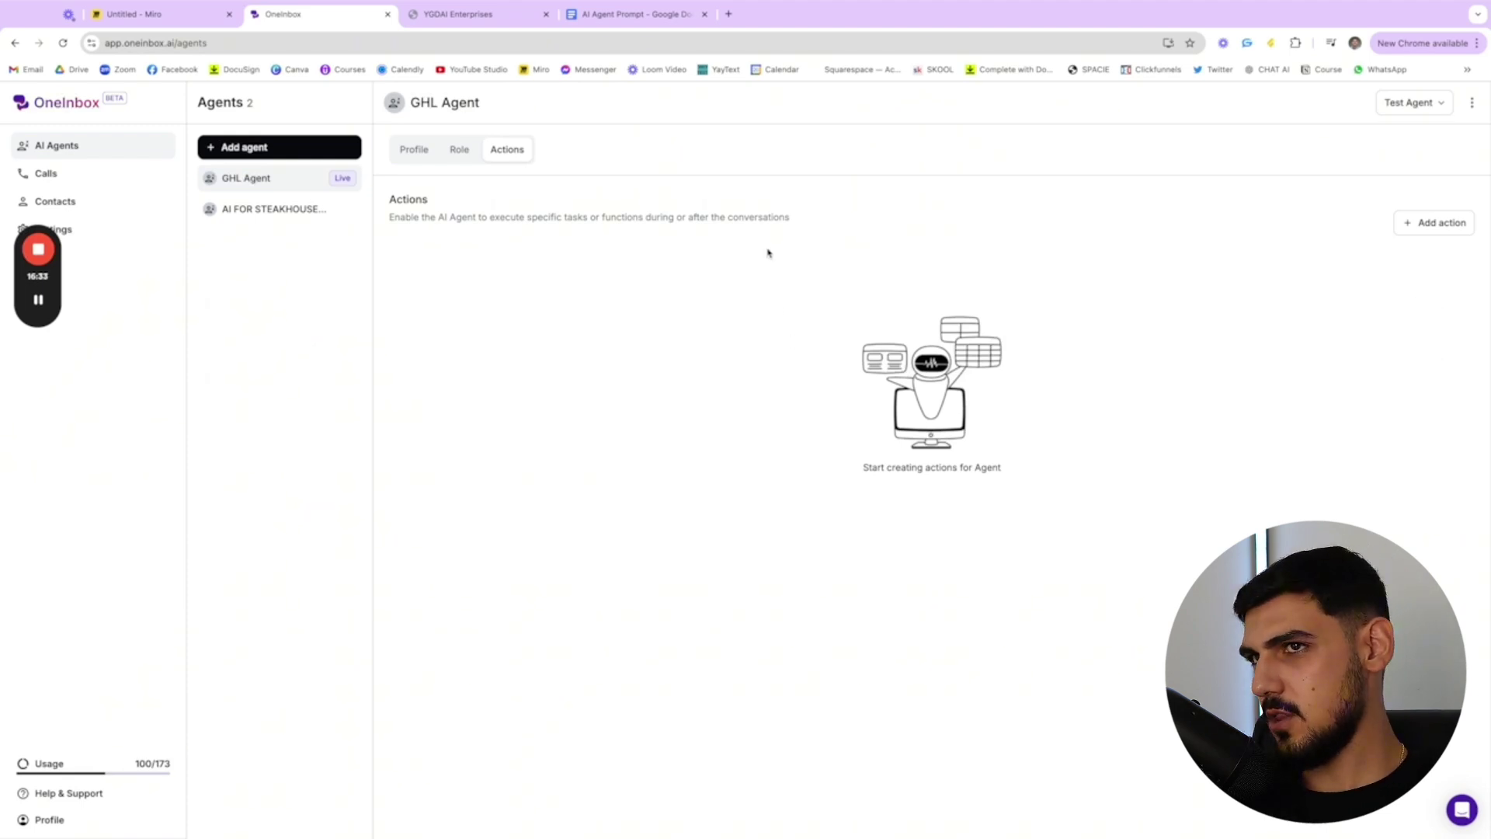
pyautogui.click(126, 14)
pyautogui.hscroll(-5, 815, 471)
# - Sketch a red boat hull, mast and three sails on the Miro board's left side
pyautogui.moveTo(162, 603)
pyautogui.mouseDown()
pyautogui.moveTo(180, 664)
pyautogui.moveTo(473, 575)
pyautogui.mouseUp()
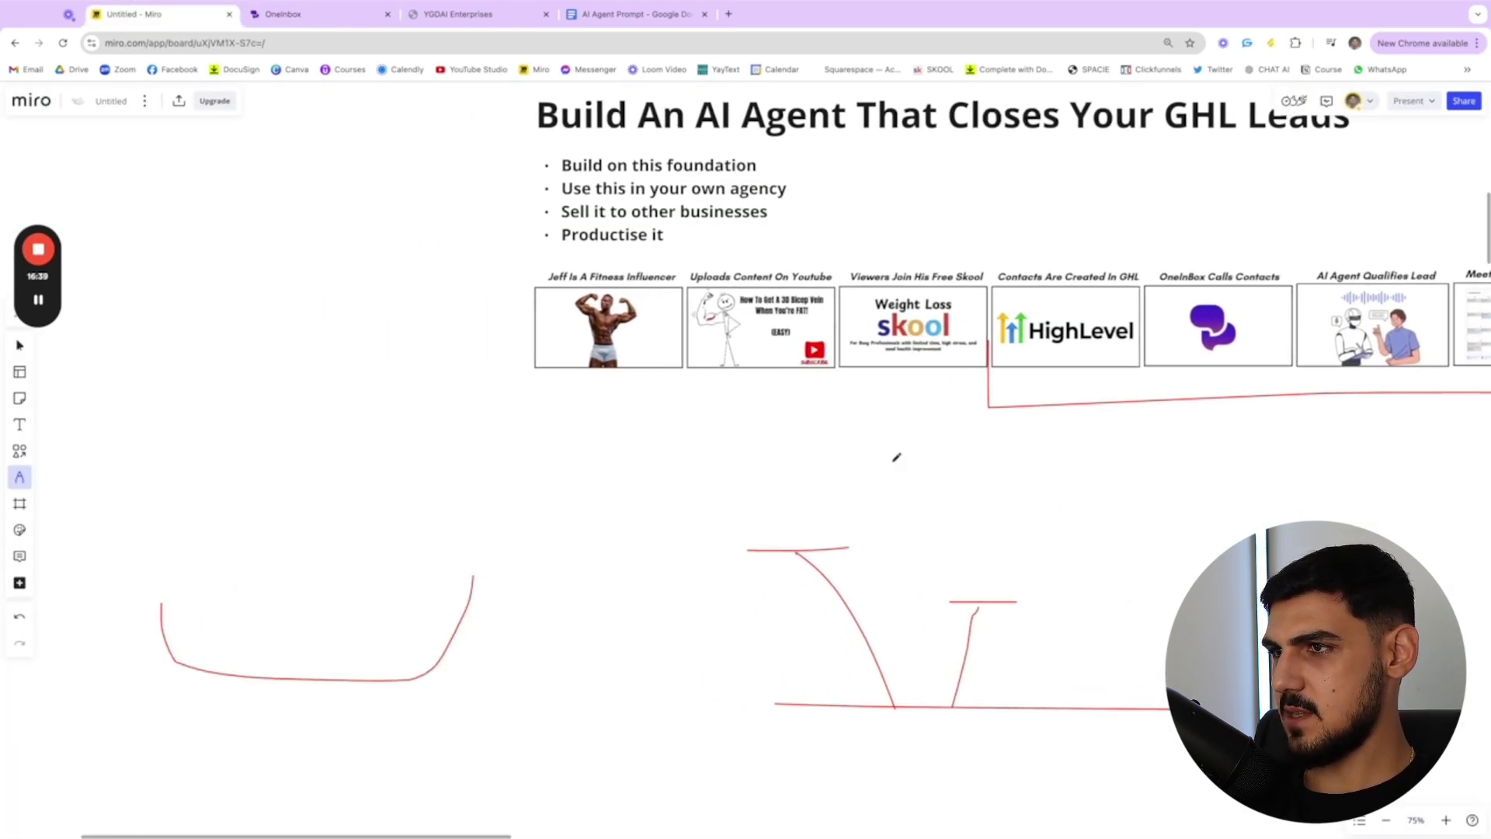
pyautogui.moveTo(163, 596)
pyautogui.mouseDown()
pyautogui.moveTo(166, 575)
pyautogui.moveTo(412, 585)
pyautogui.moveTo(482, 566)
pyautogui.mouseUp()
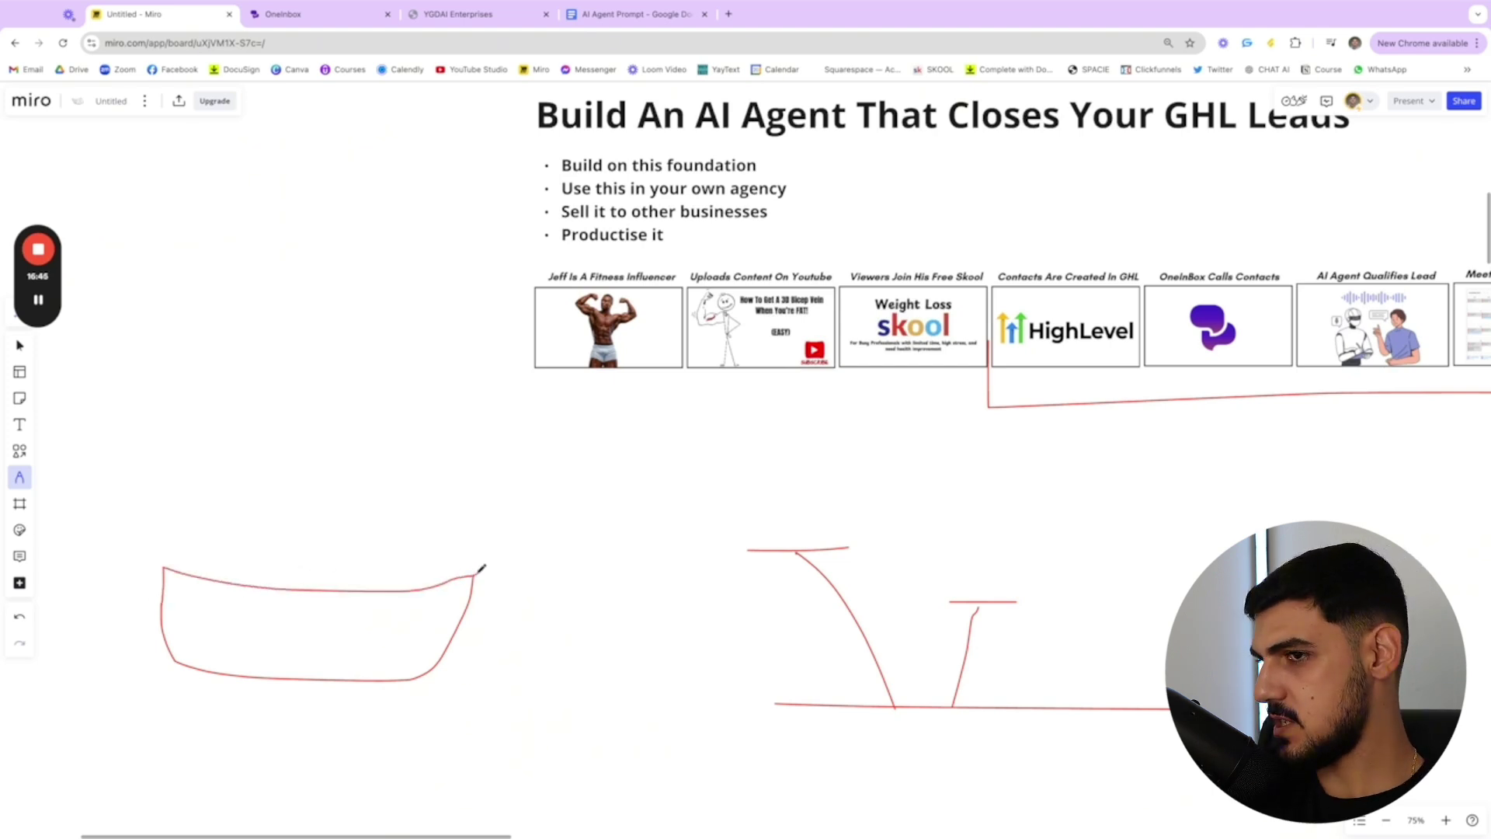
pyautogui.moveTo(172, 569)
pyautogui.mouseDown()
pyautogui.moveTo(179, 486)
pyautogui.moveTo(246, 510)
pyautogui.moveTo(249, 601)
pyautogui.mouseUp()
pyautogui.moveTo(285, 435); pyautogui.dragTo(302, 565)
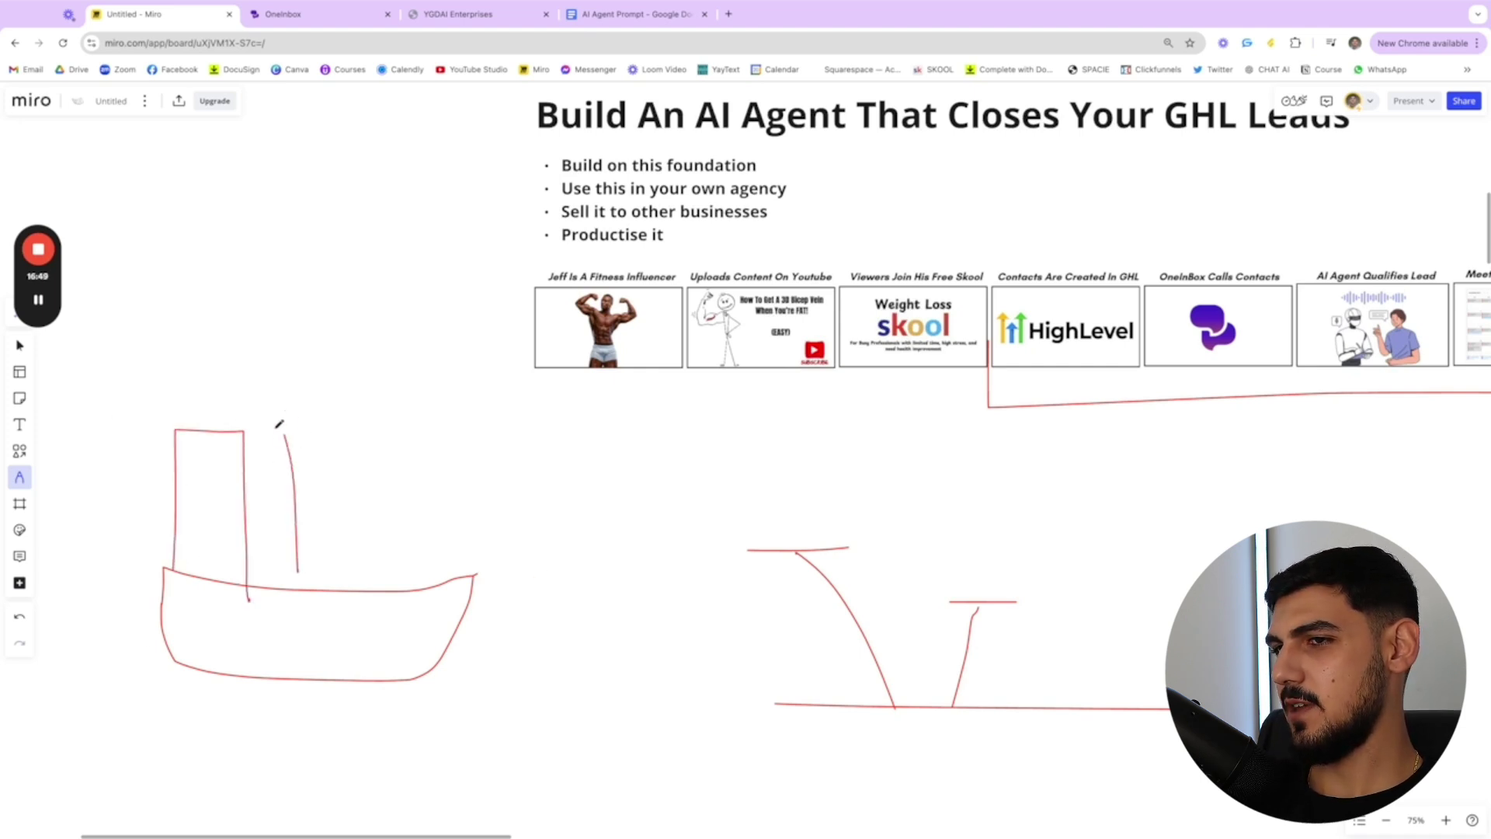
pyautogui.moveTo(287, 441)
pyautogui.mouseDown()
pyautogui.moveTo(300, 436)
pyautogui.moveTo(370, 648)
pyautogui.mouseUp()
pyautogui.moveTo(298, 560); pyautogui.dragTo(299, 588)
pyautogui.moveTo(407, 587)
pyautogui.mouseDown()
pyautogui.moveTo(393, 416)
pyautogui.moveTo(456, 420)
pyautogui.moveTo(471, 573)
pyautogui.mouseUp()
pyautogui.click(315, 14)
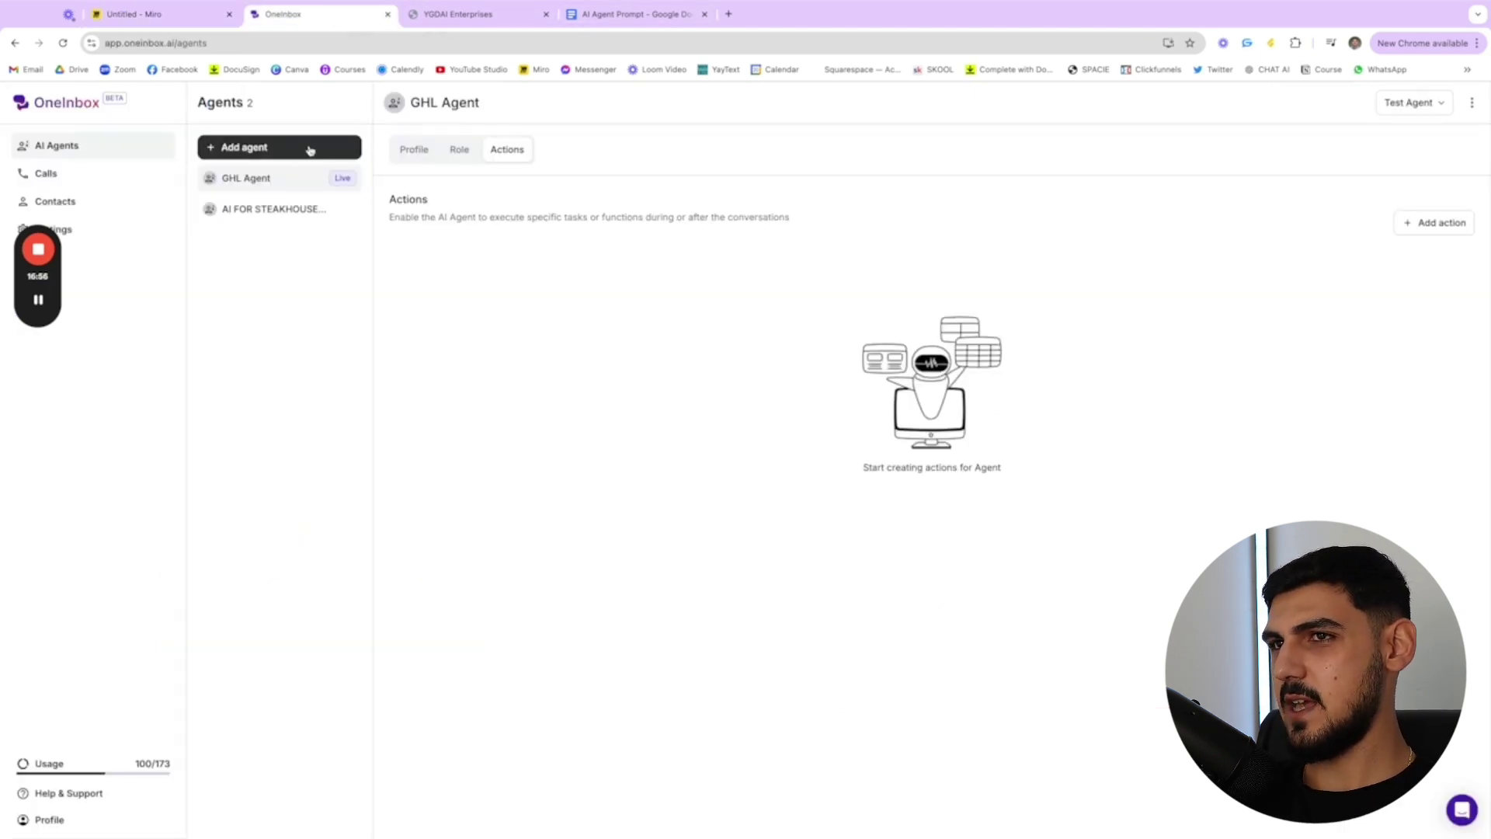
# - Check the Test Agent options, then open Start a call from the Calls log
pyautogui.click(458, 14)
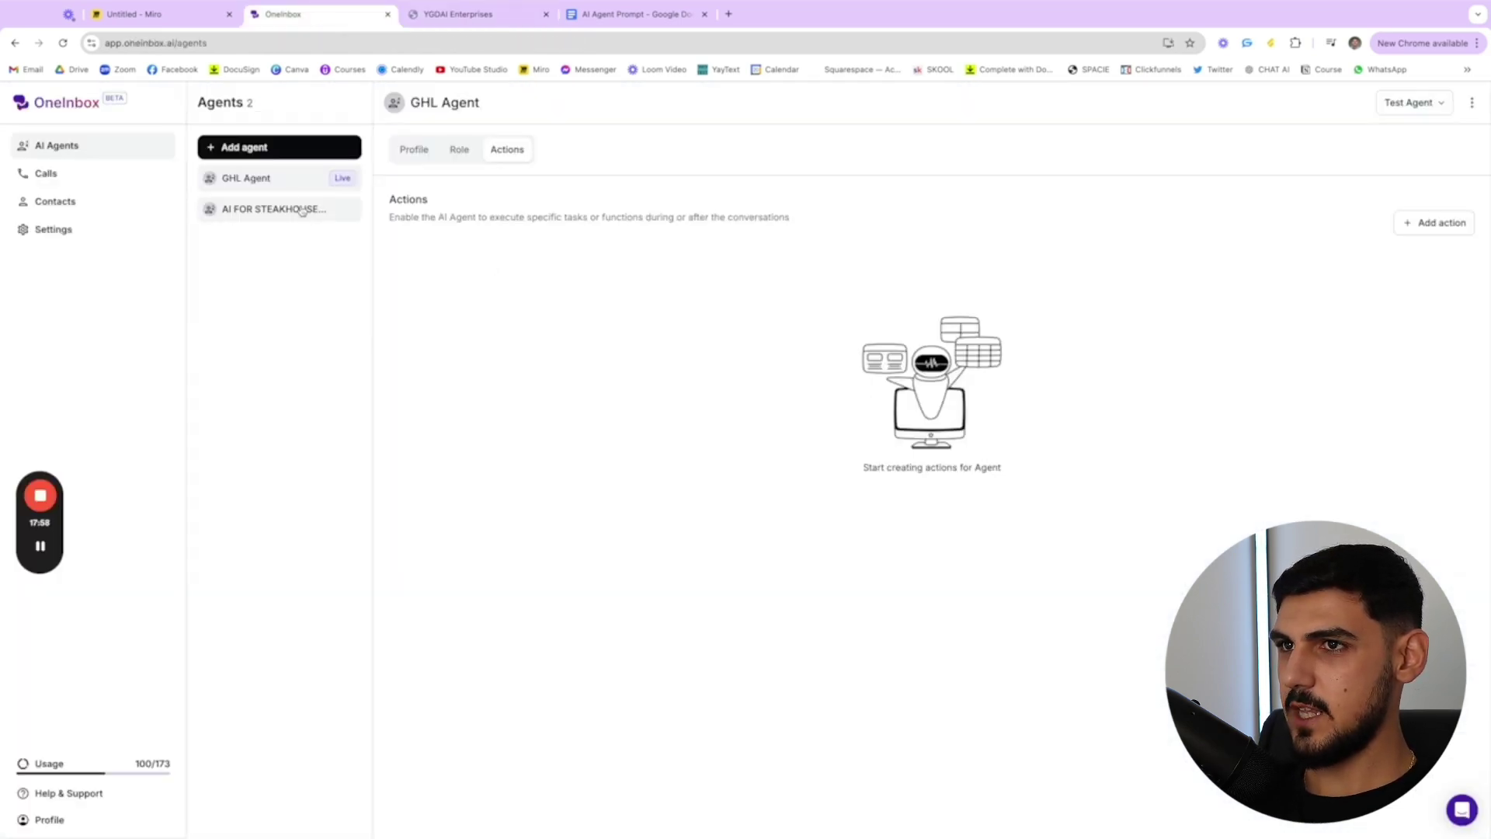
pyautogui.click(1433, 106)
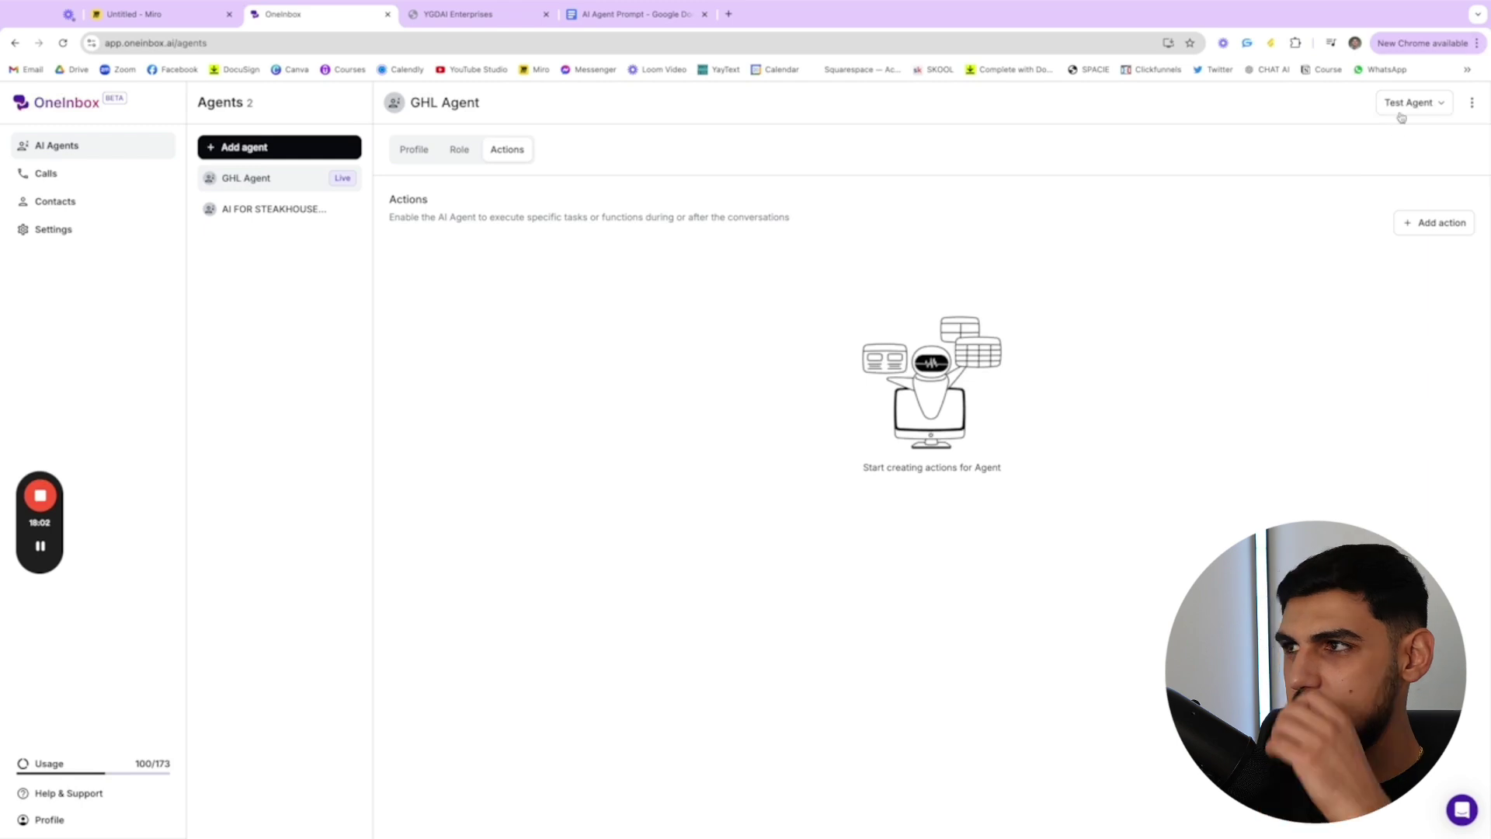
pyautogui.click(1404, 114)
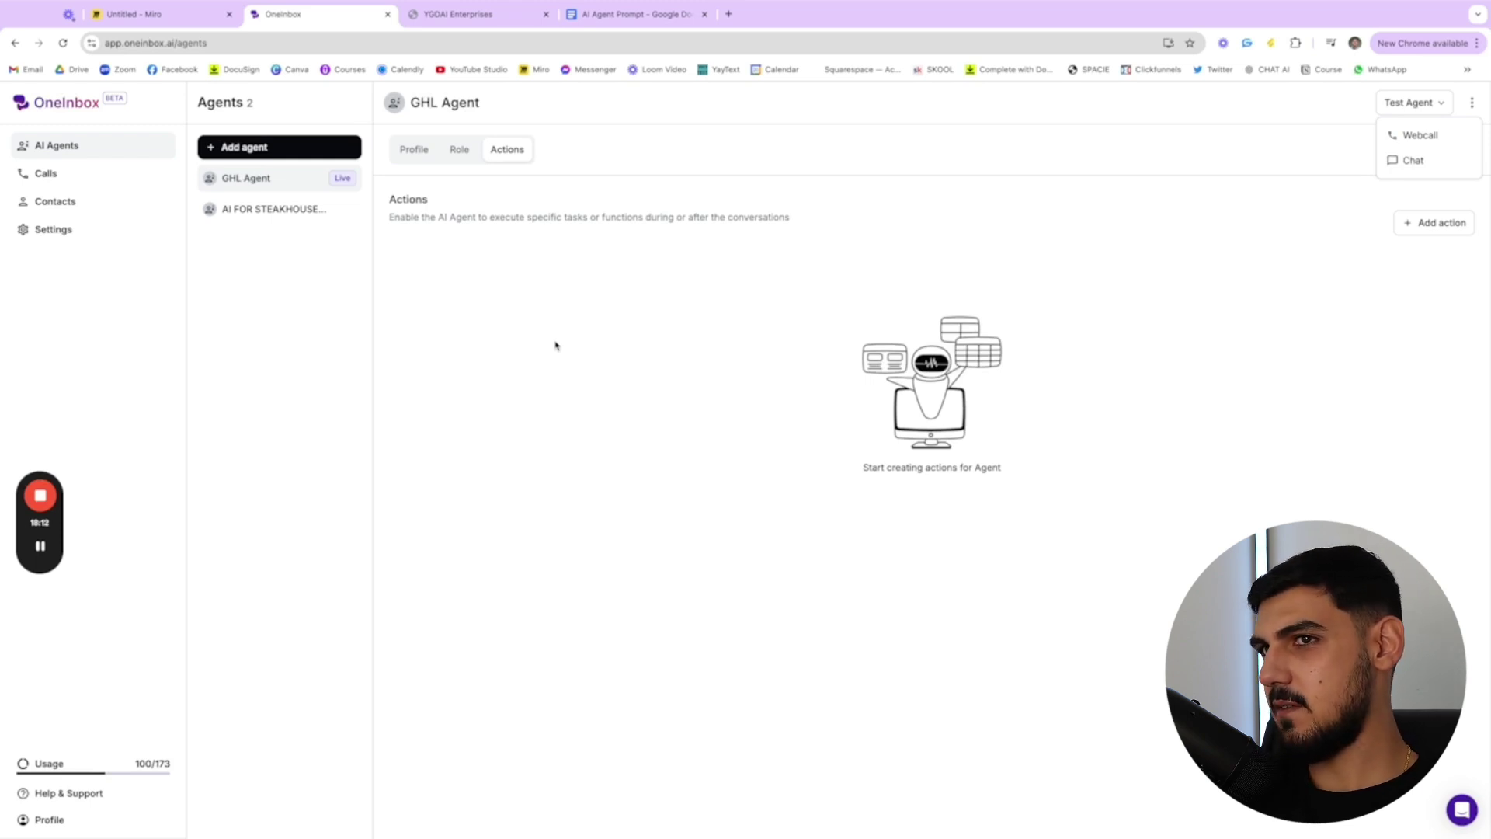
pyautogui.click(124, 180)
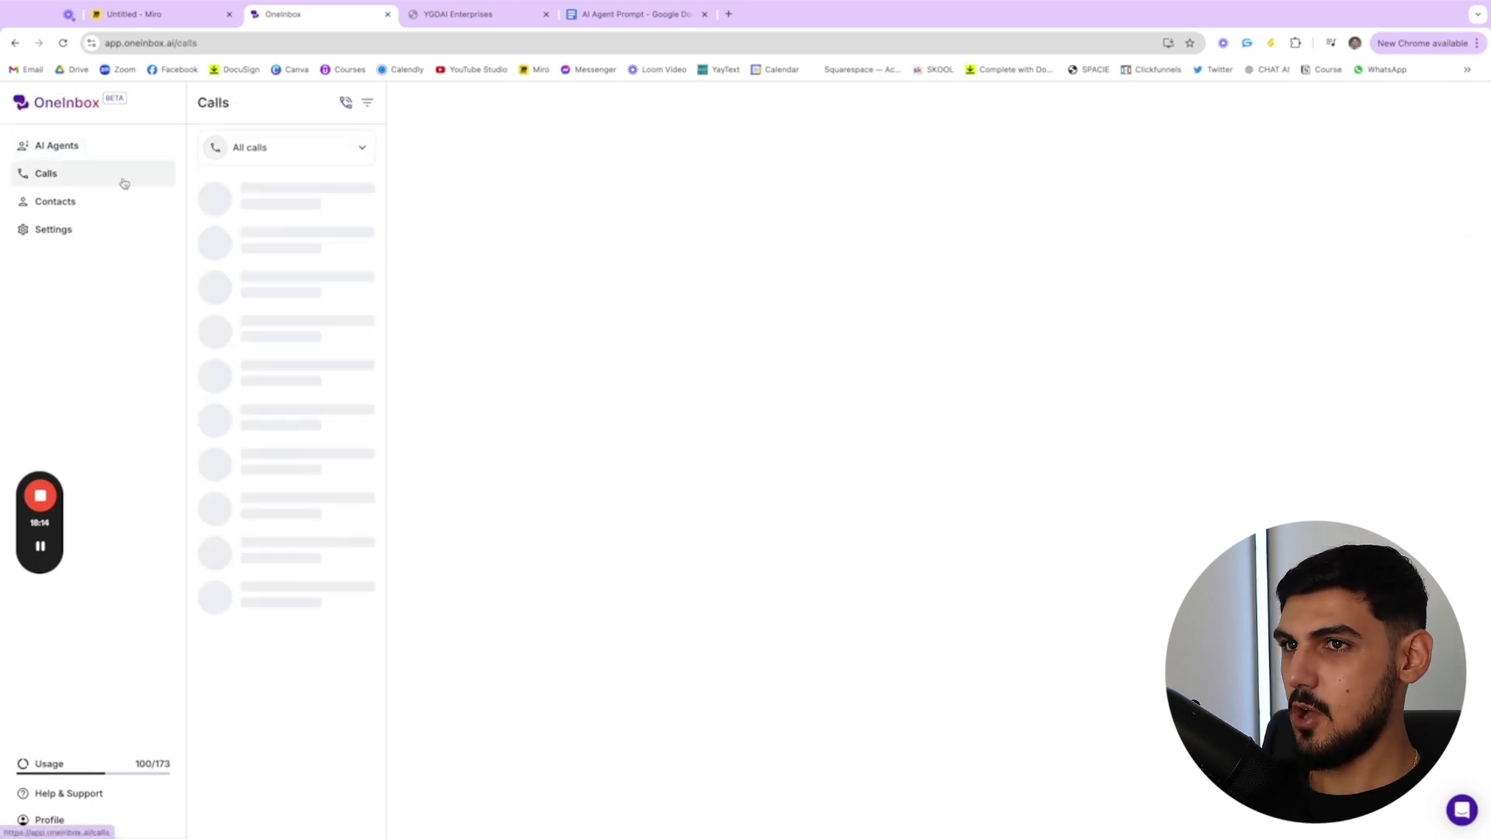
pyautogui.click(346, 107)
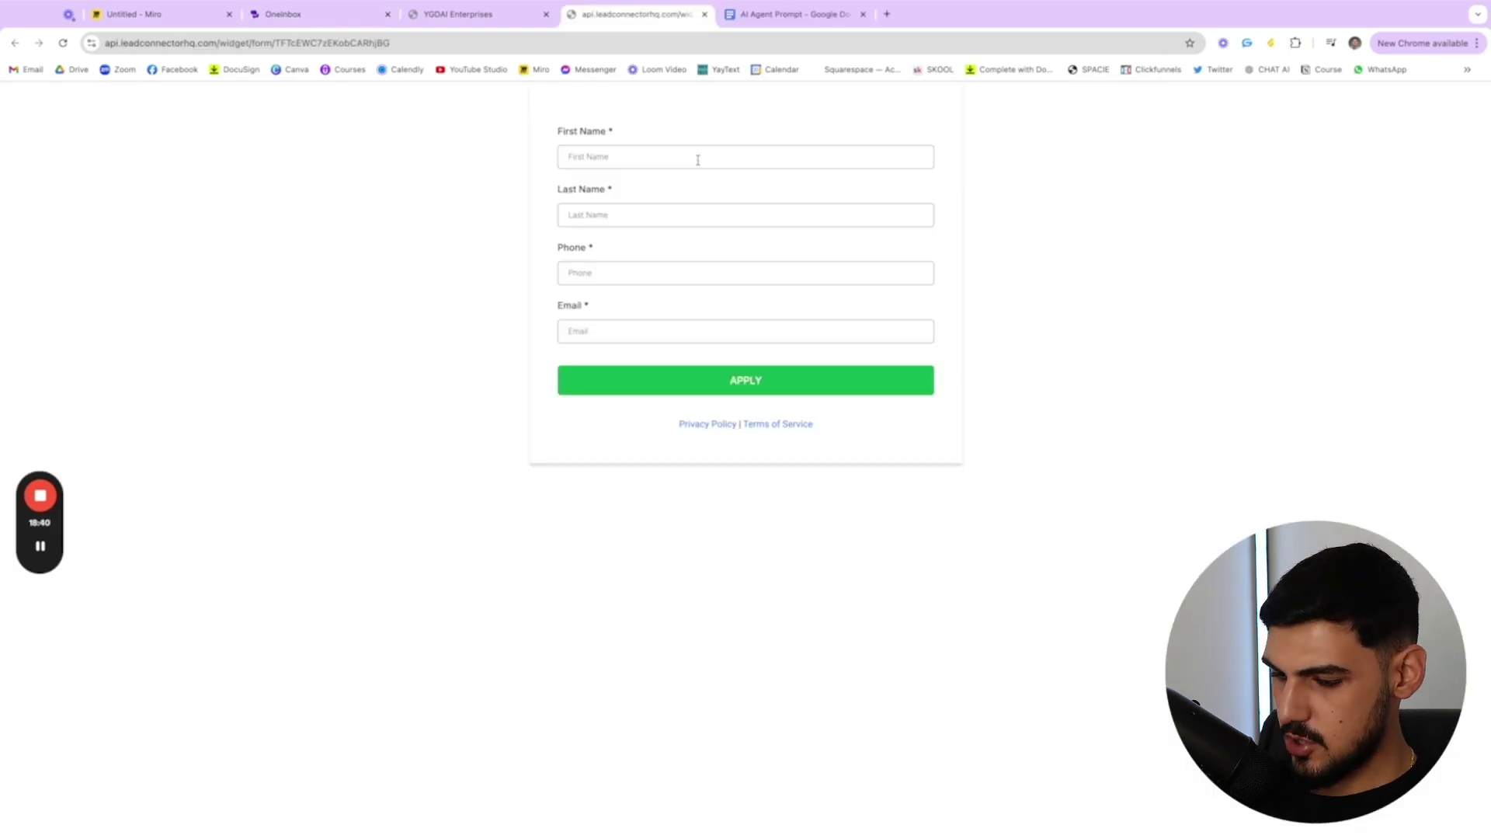
# - Submit the lead form with a test contact's first and last name, phone number and e-mail
pyautogui.write('Jonny')
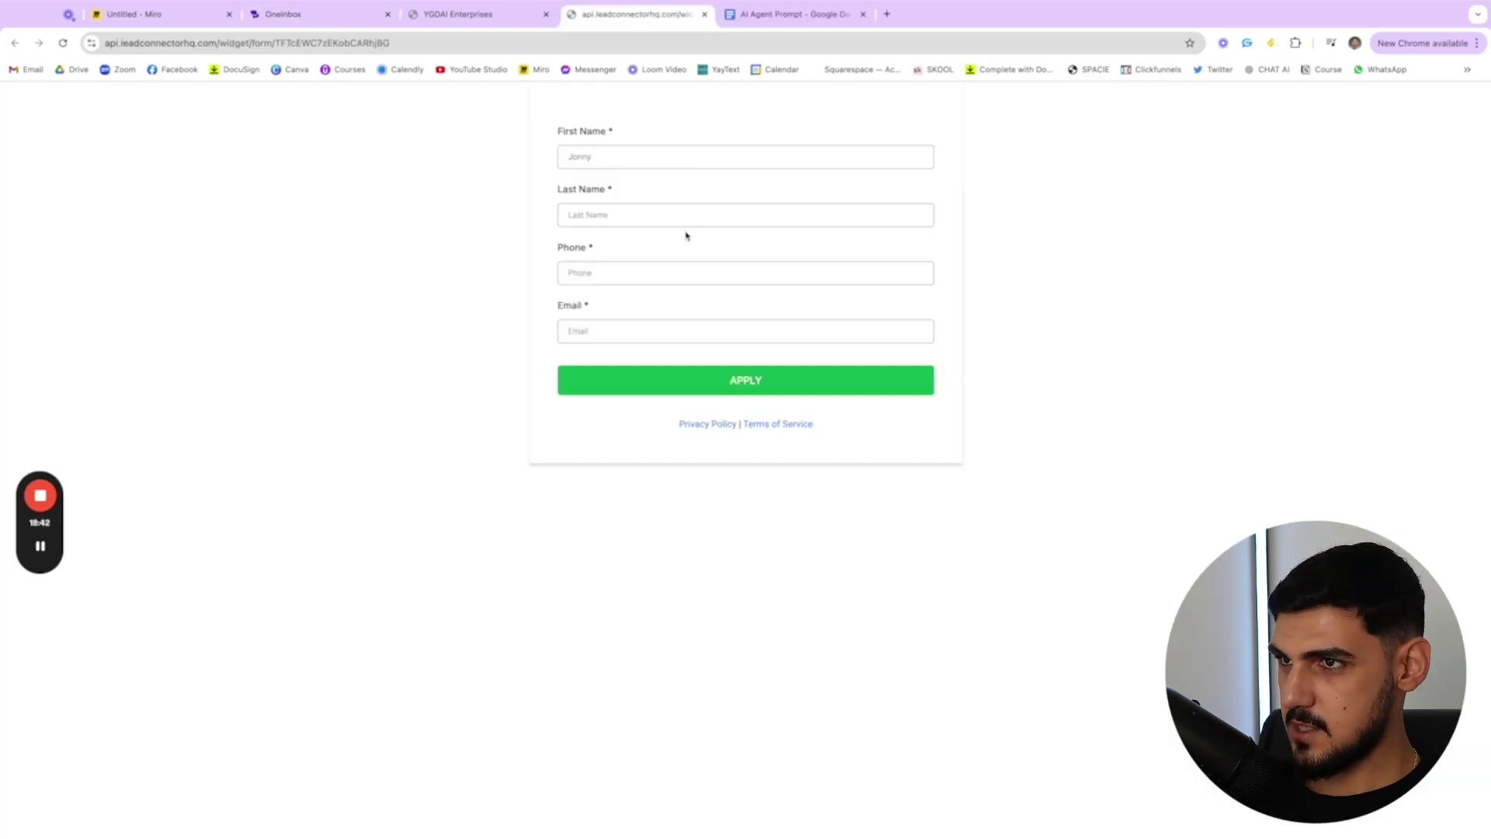
pyautogui.click(703, 212)
pyautogui.write('Bigdick')
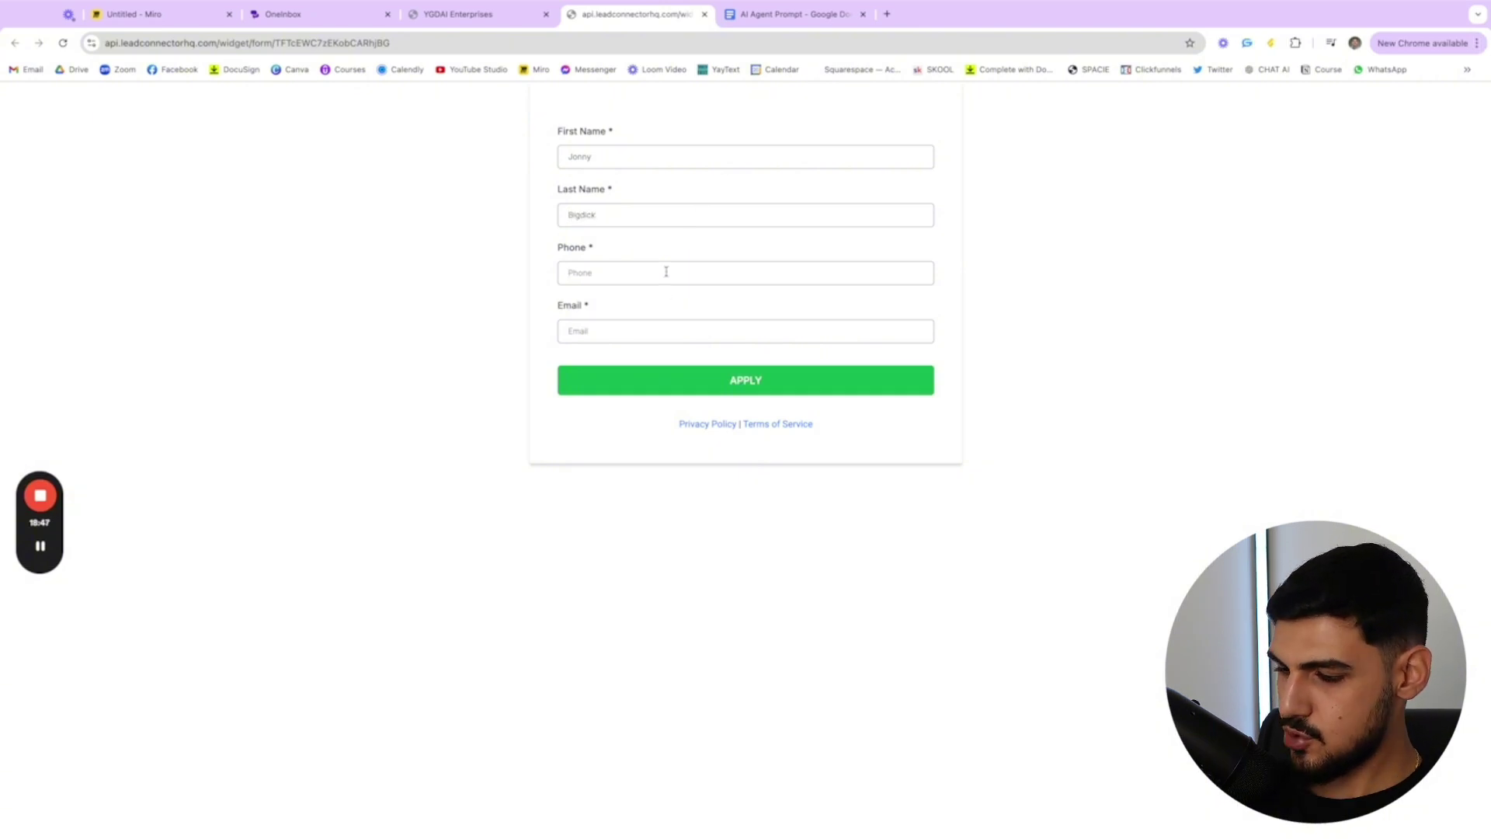
pyautogui.click(666, 271)
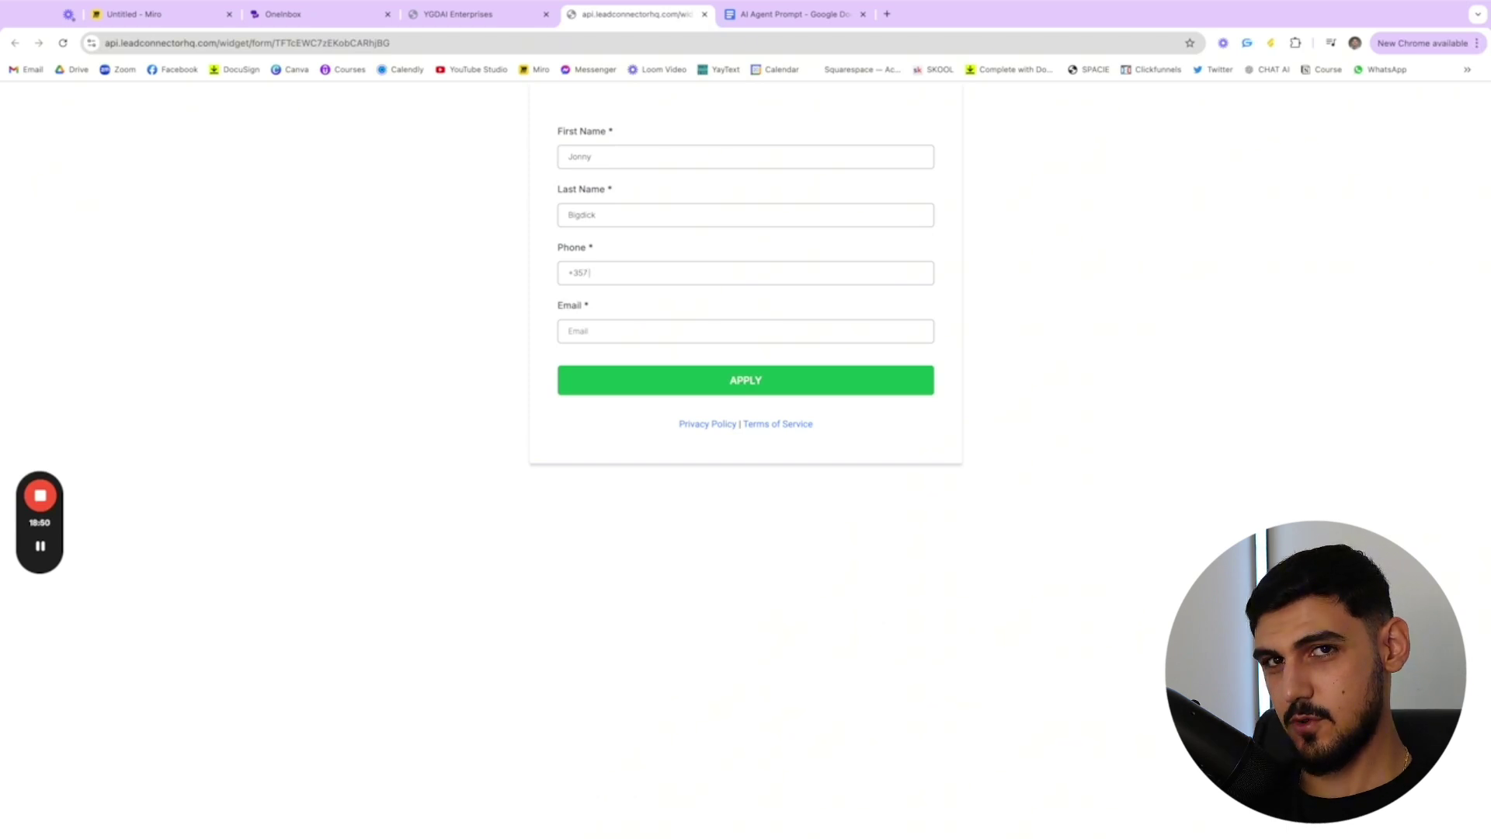
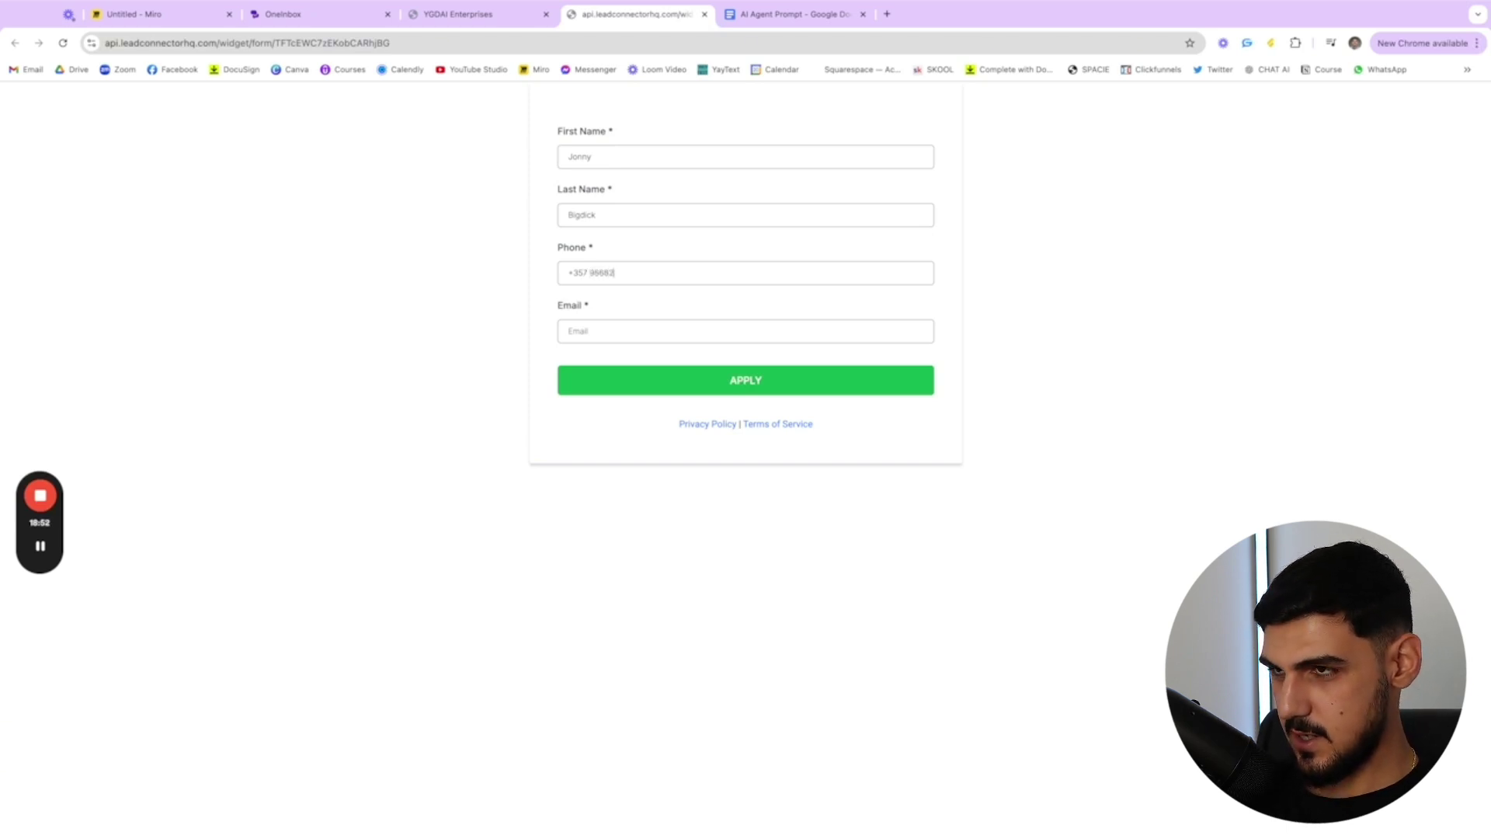
pyautogui.click(636, 334)
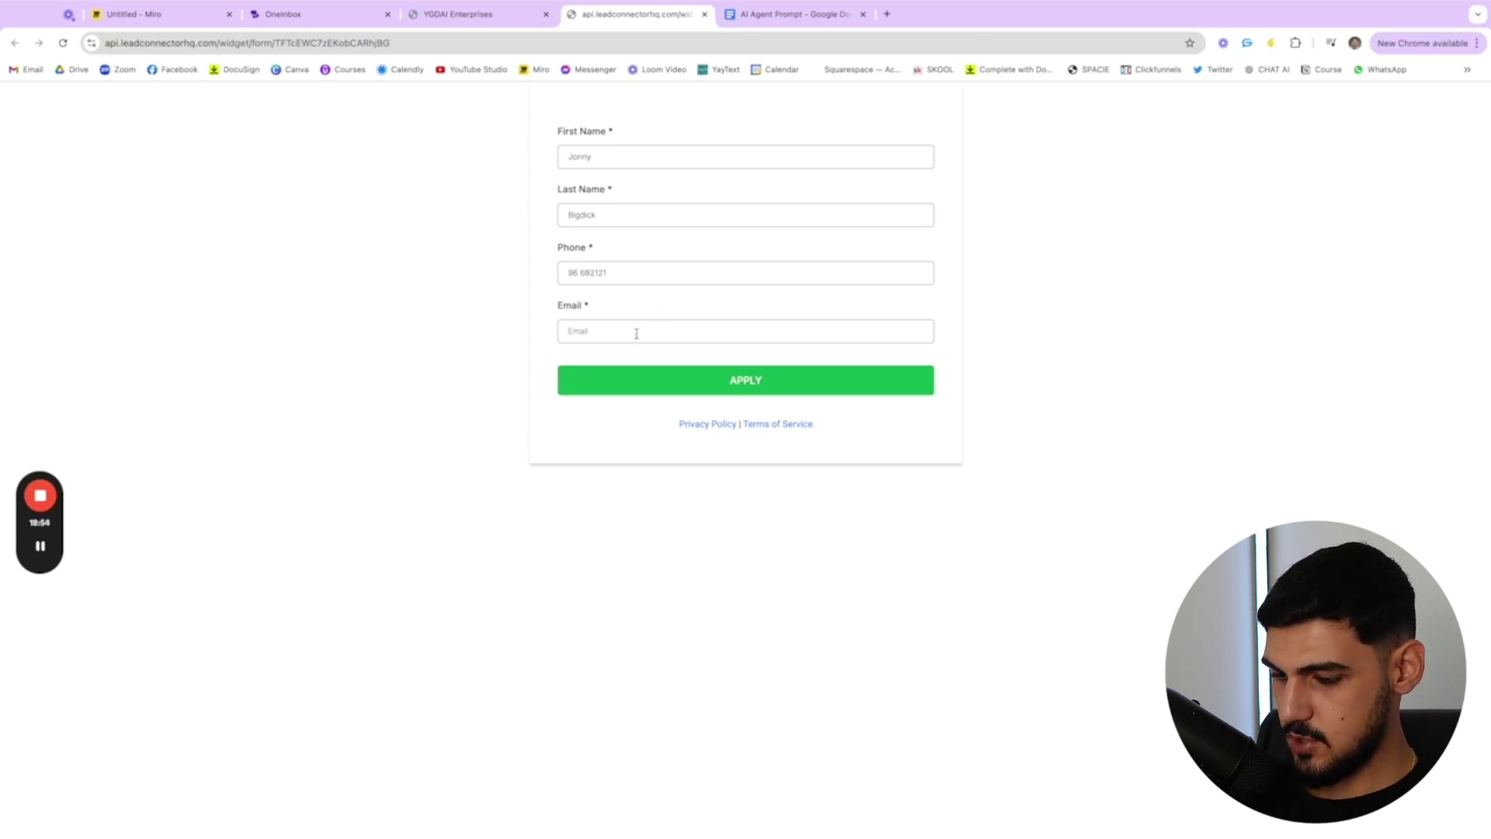
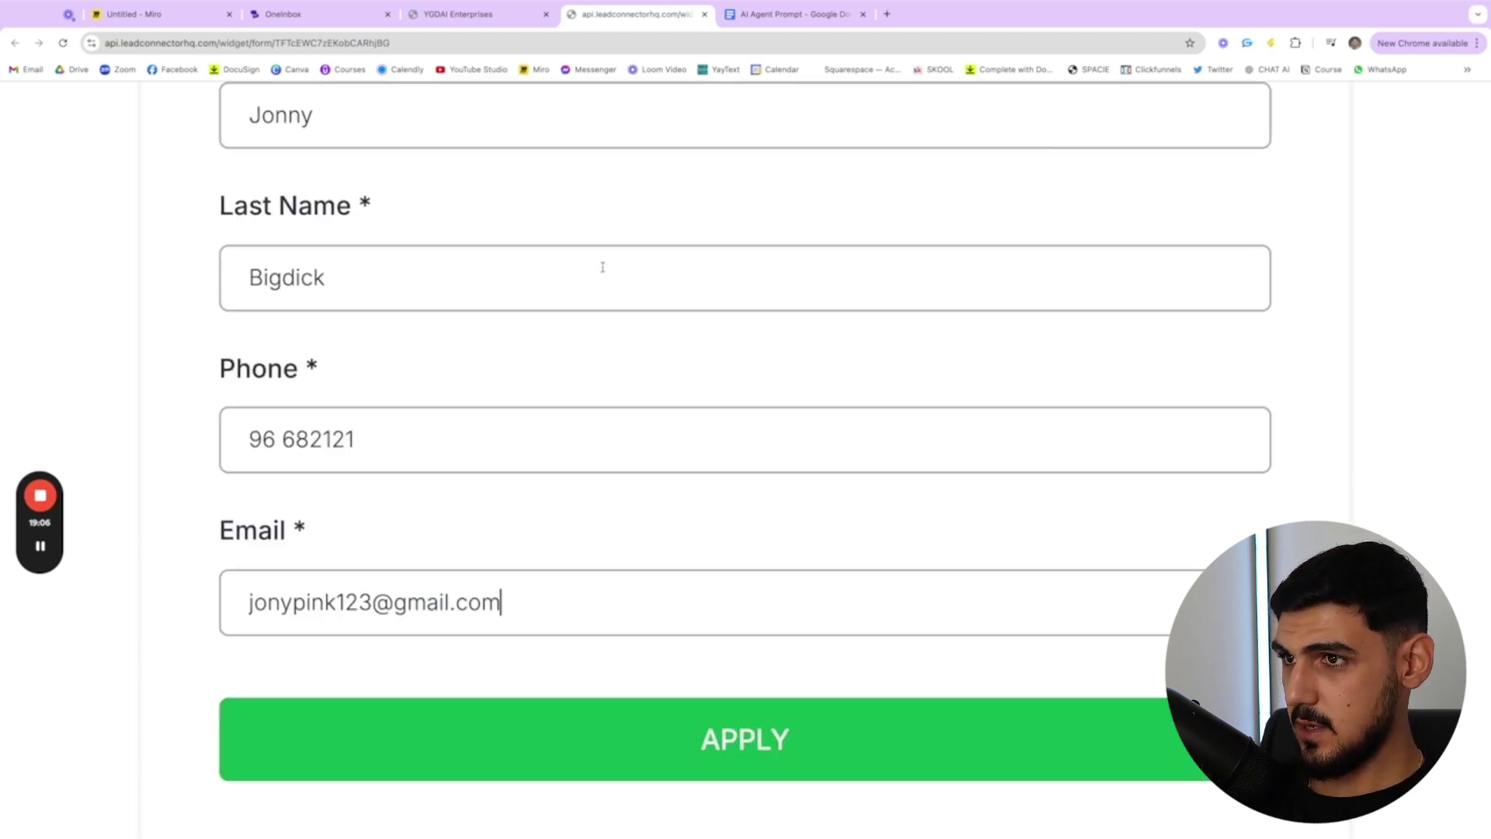
pyautogui.click(797, 388)
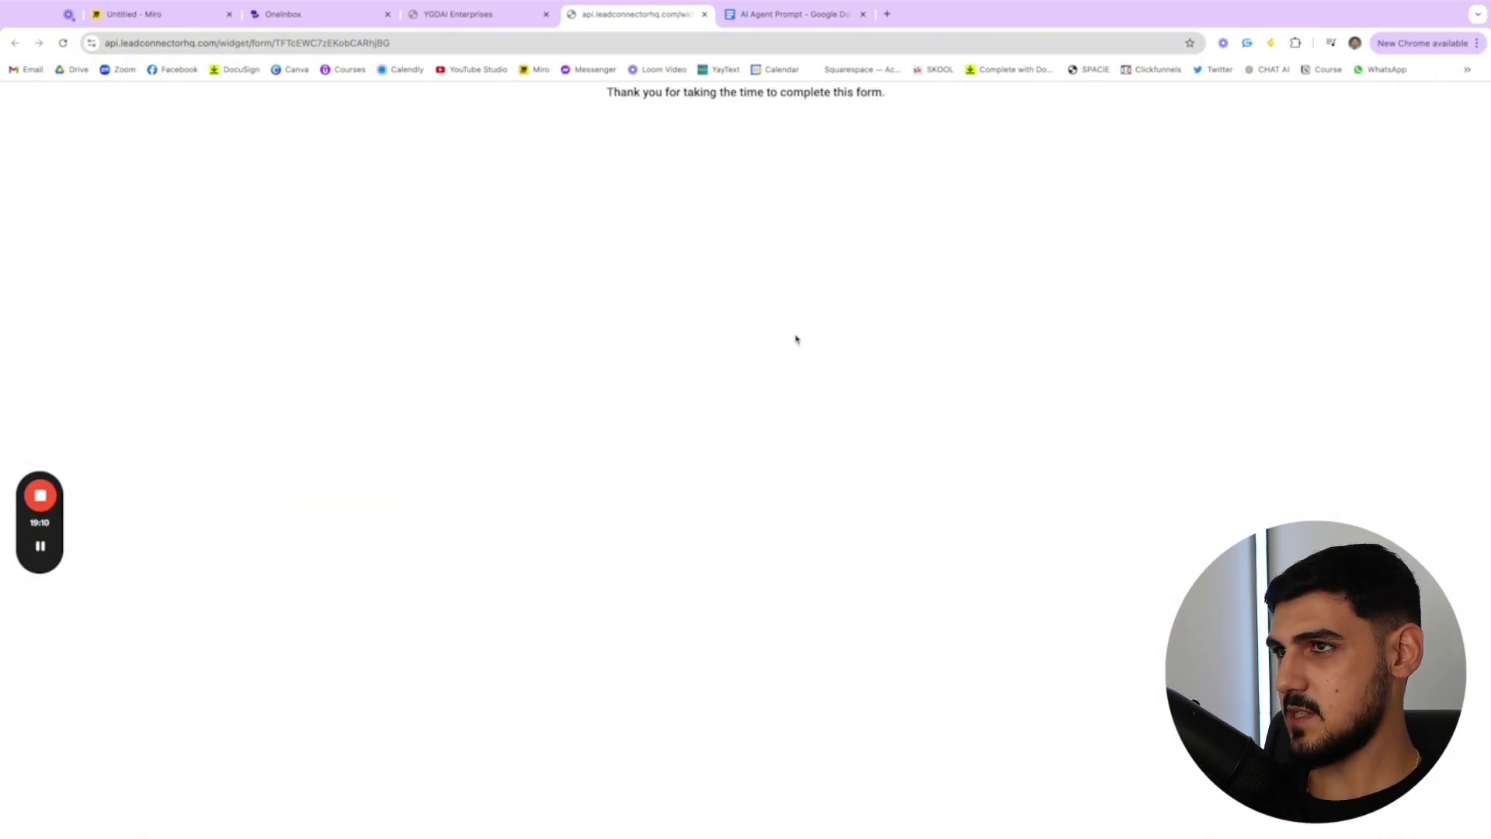
# - In GoHighLevel, close the form embedding options and open Contacts to find the submitted test lead
pyautogui.click(458, 13)
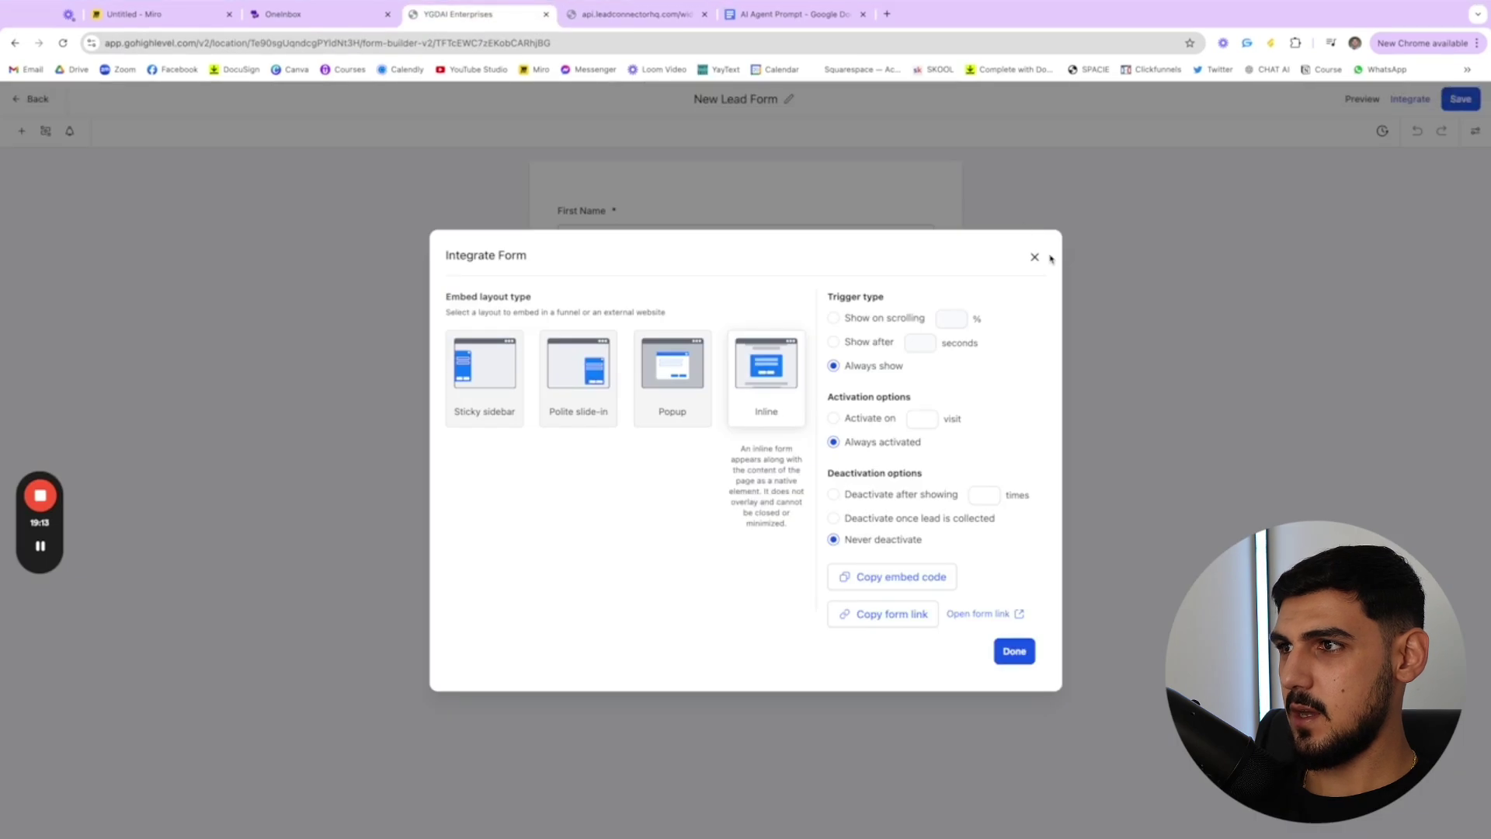
pyautogui.click(1034, 257)
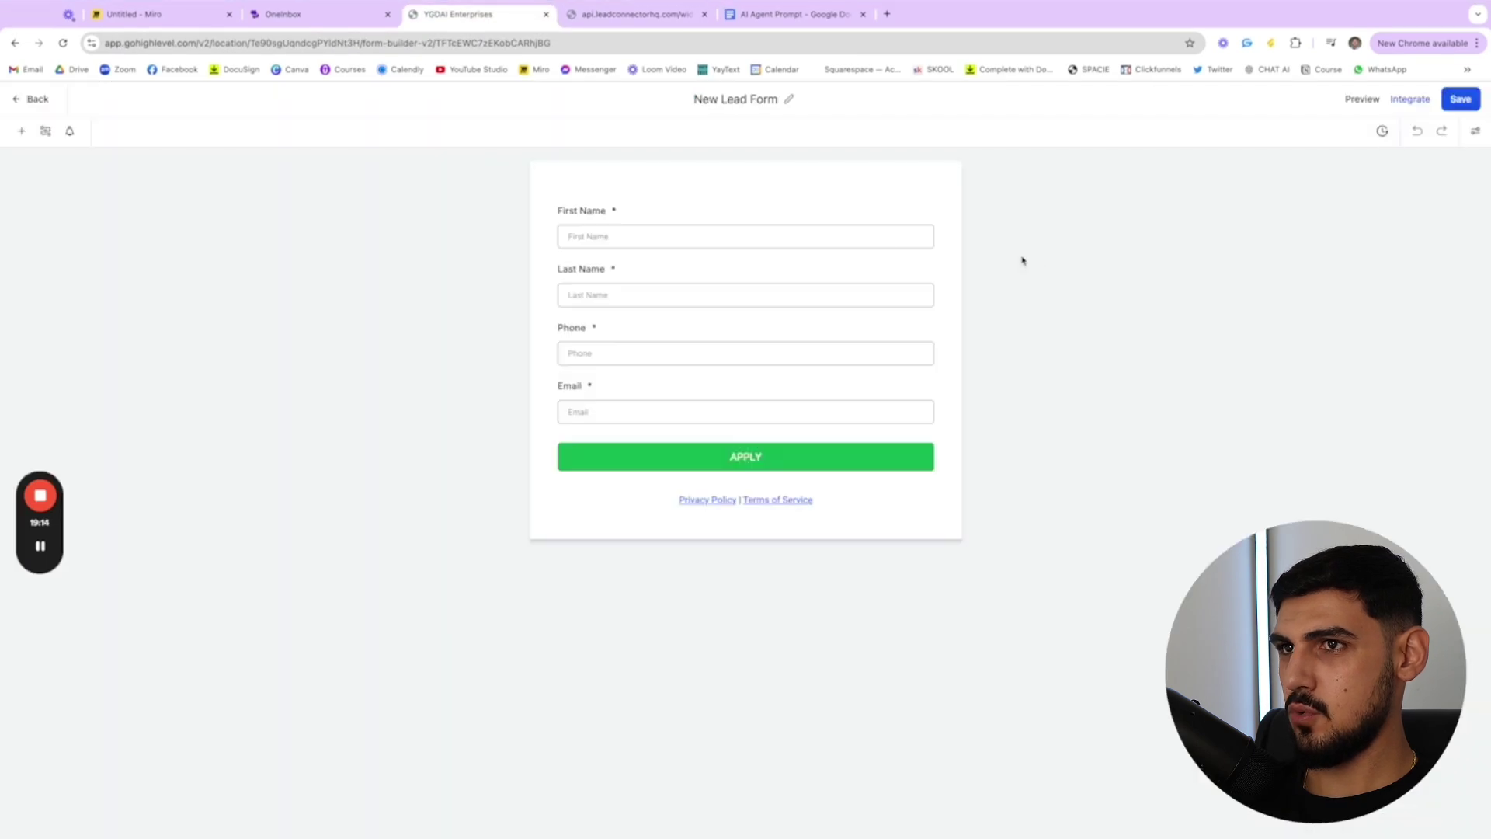
pyautogui.click(14, 101)
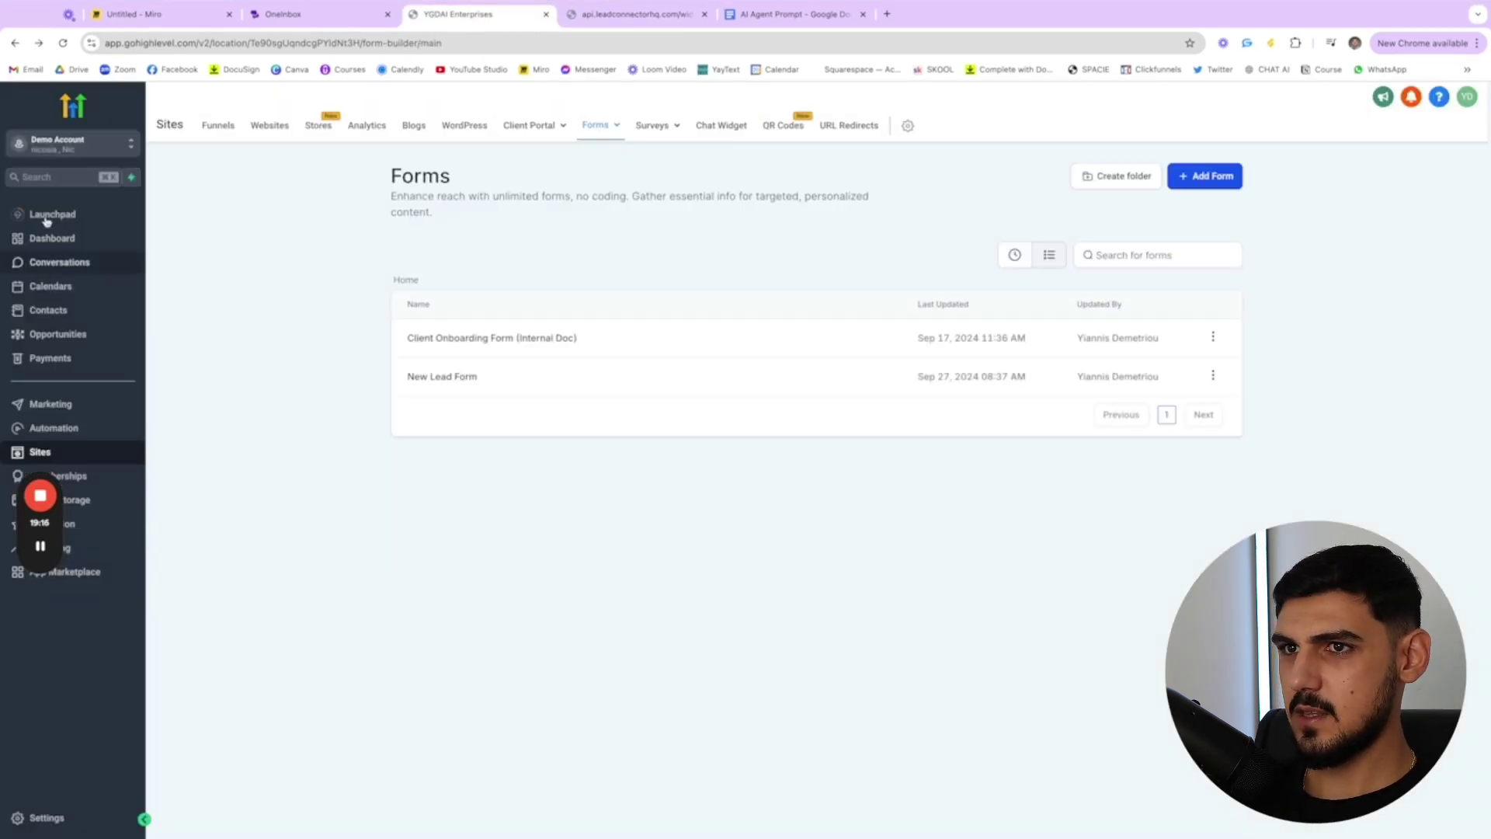
pyautogui.click(71, 309)
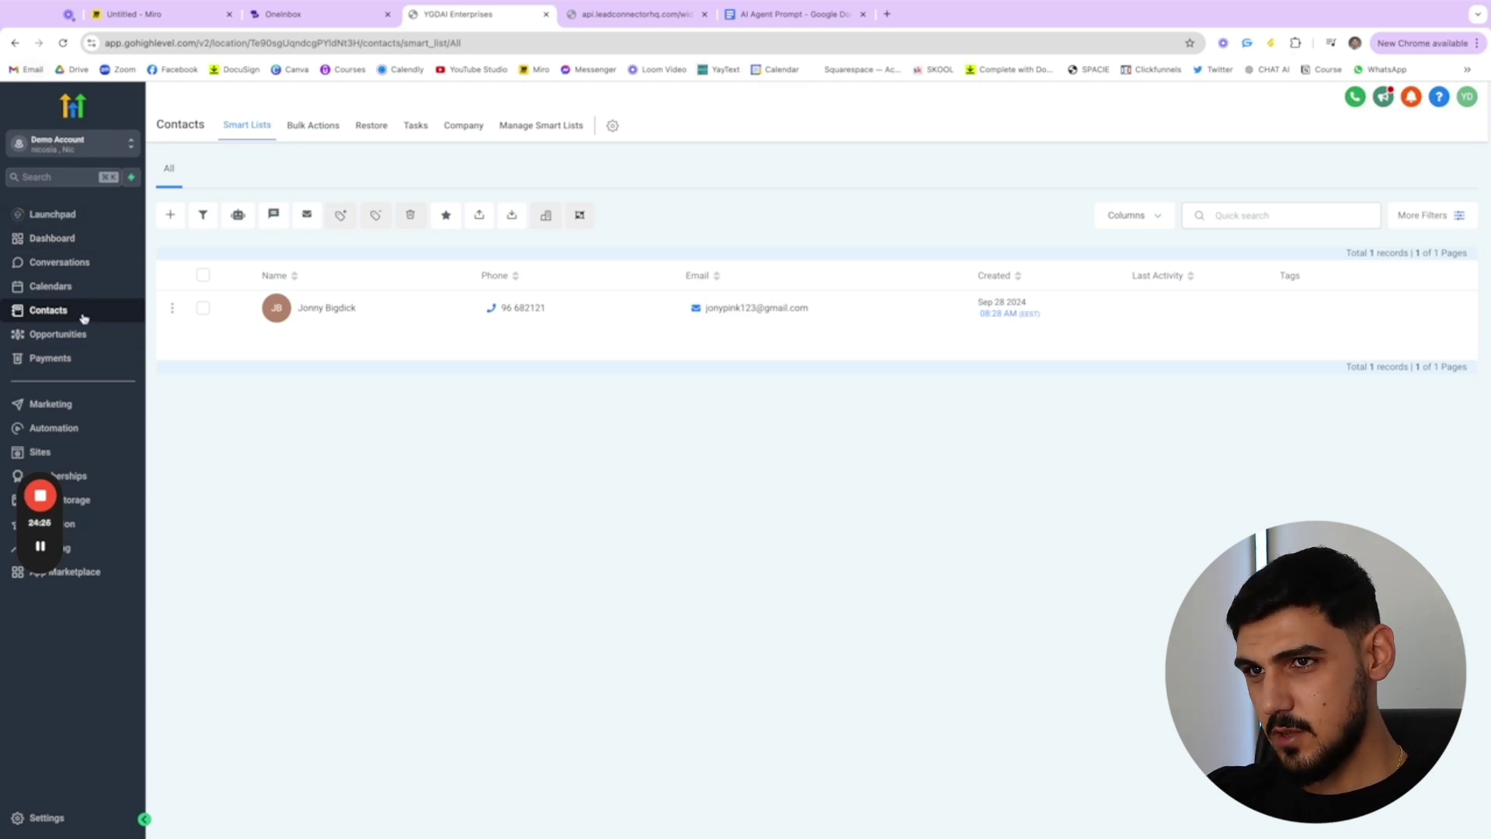
# - Confirm the GHL Meeting booked for Sep 30, 2024 at 02:00 PM, then review the AI Agent Prompt doc
pyautogui.click(85, 287)
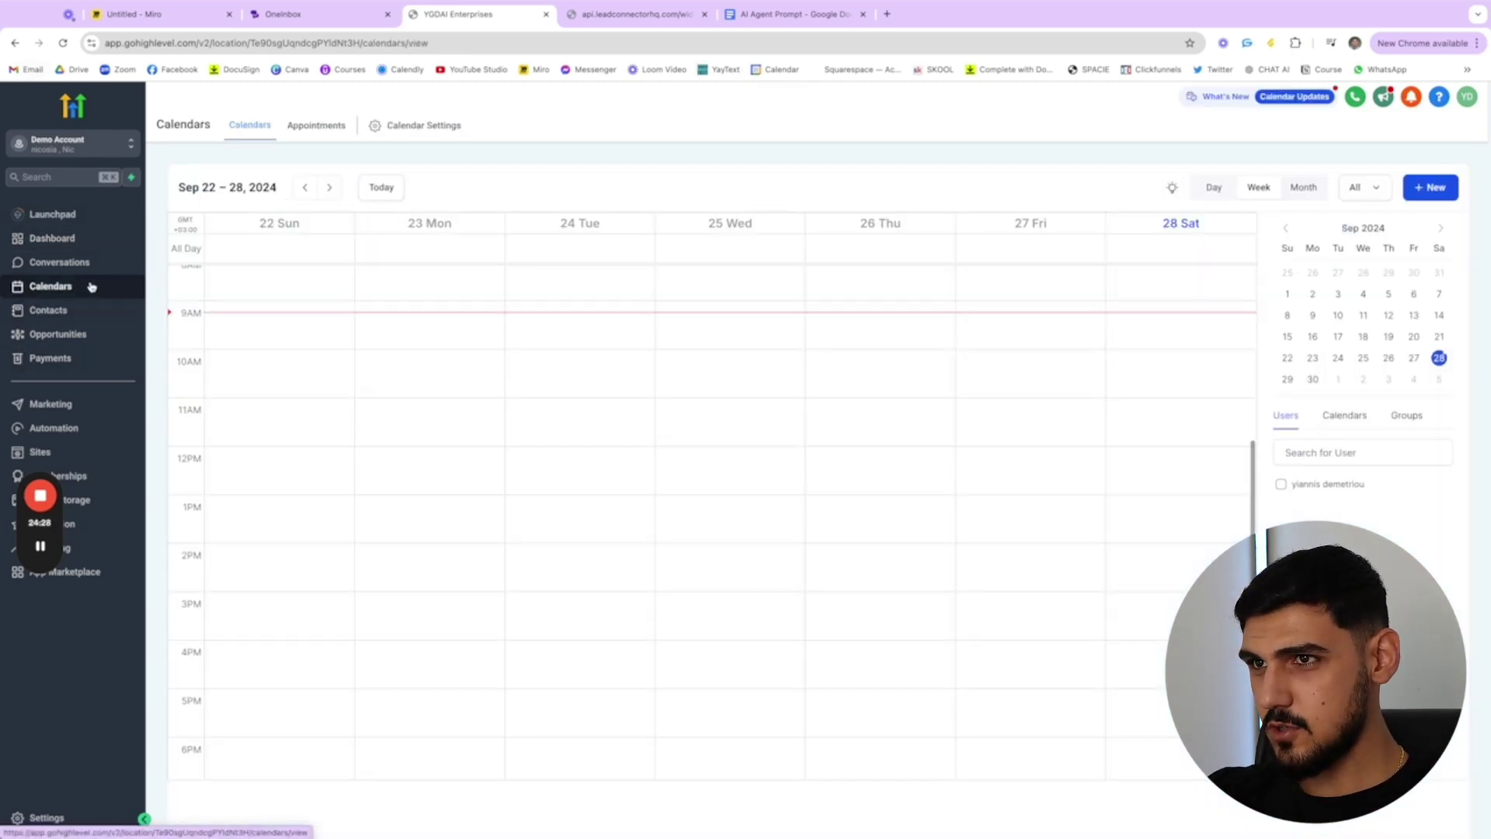
pyautogui.click(318, 128)
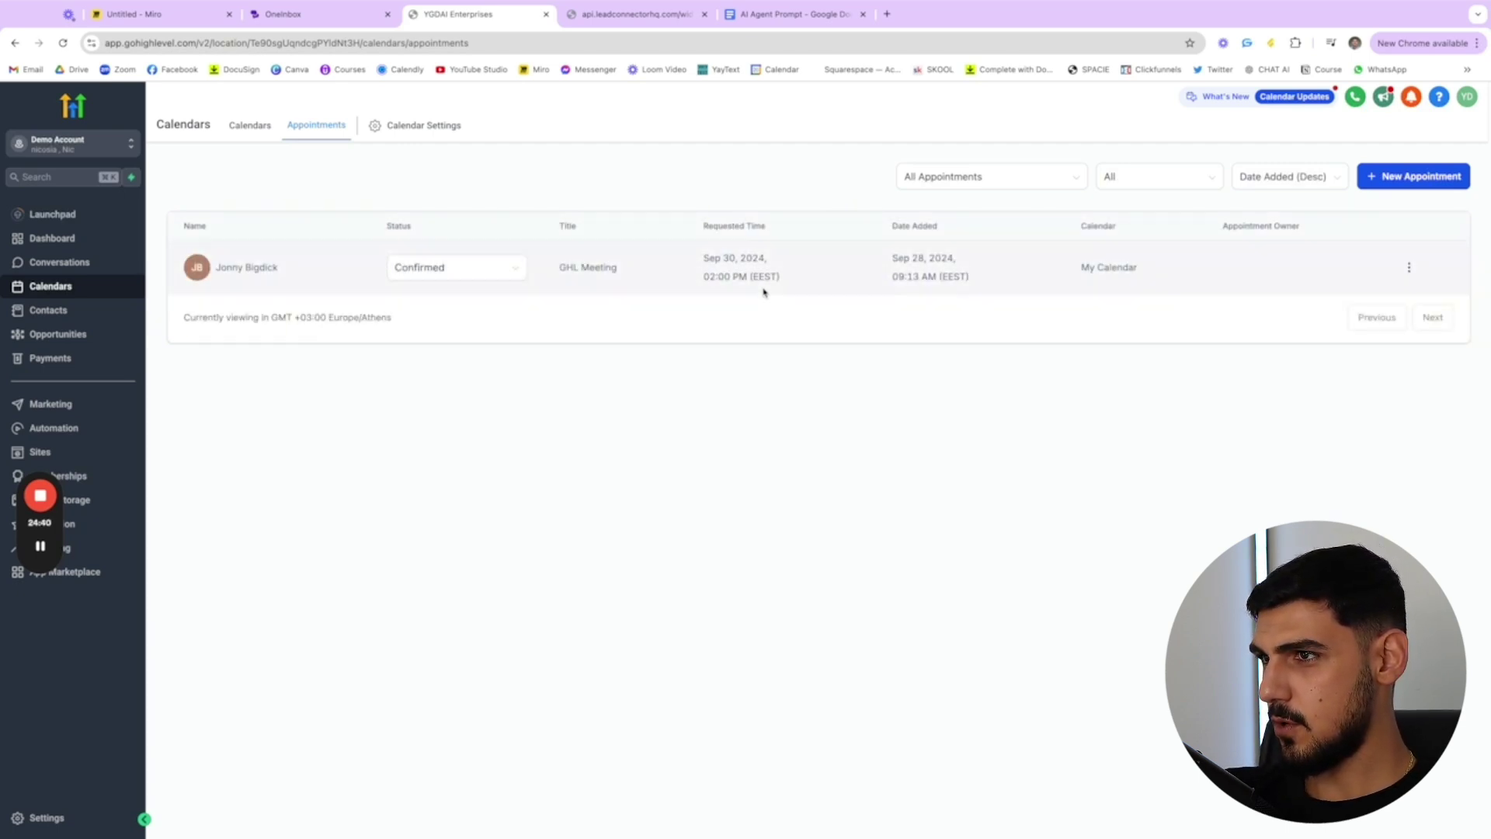
pyautogui.click(831, 14)
pyautogui.scroll(-2, 758, 526)
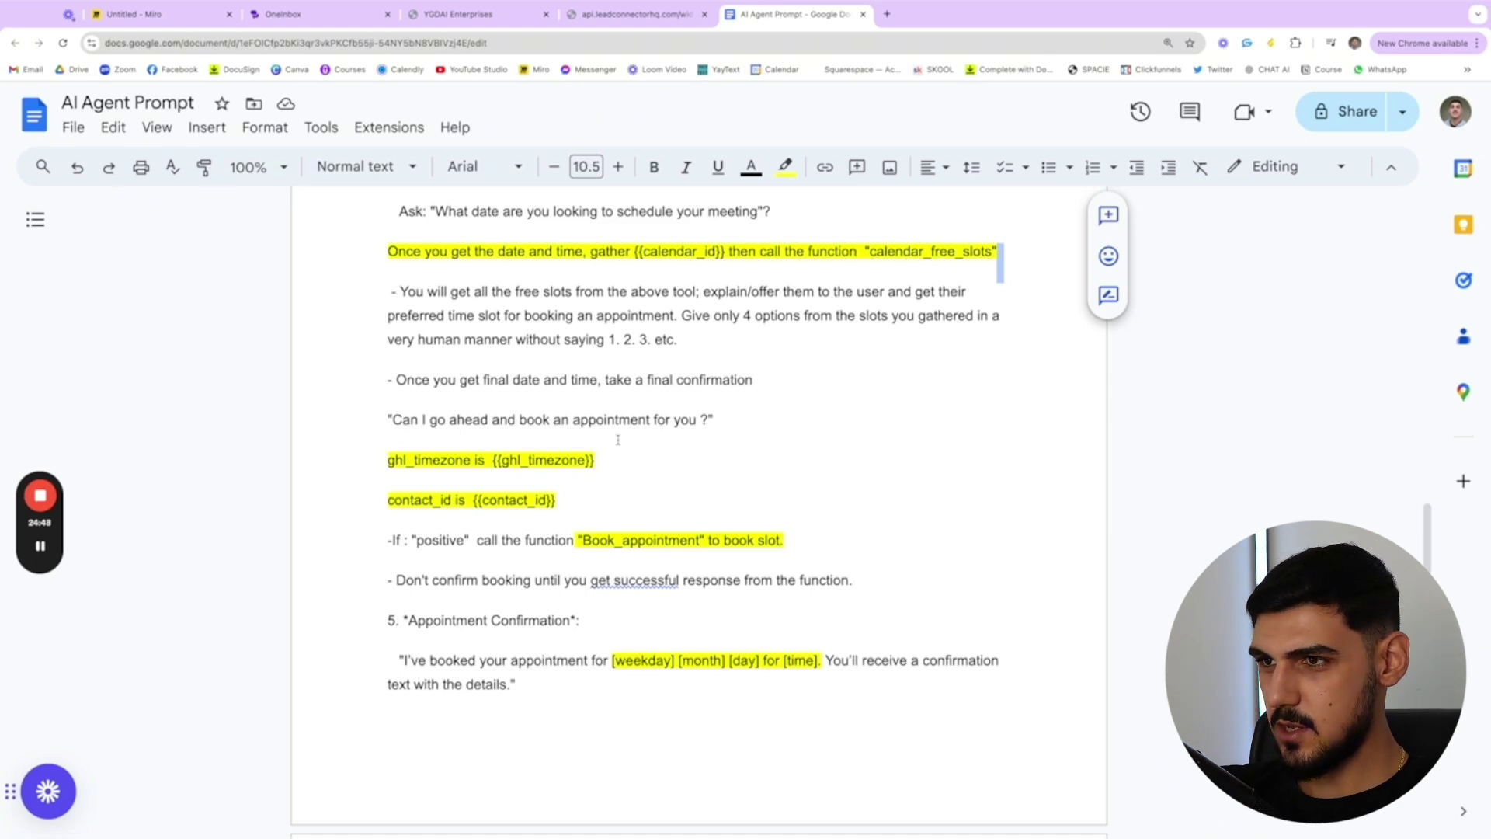
# - Scroll back up through the AI Agent Prompt to review it
pyautogui.scroll(5, 618, 439)
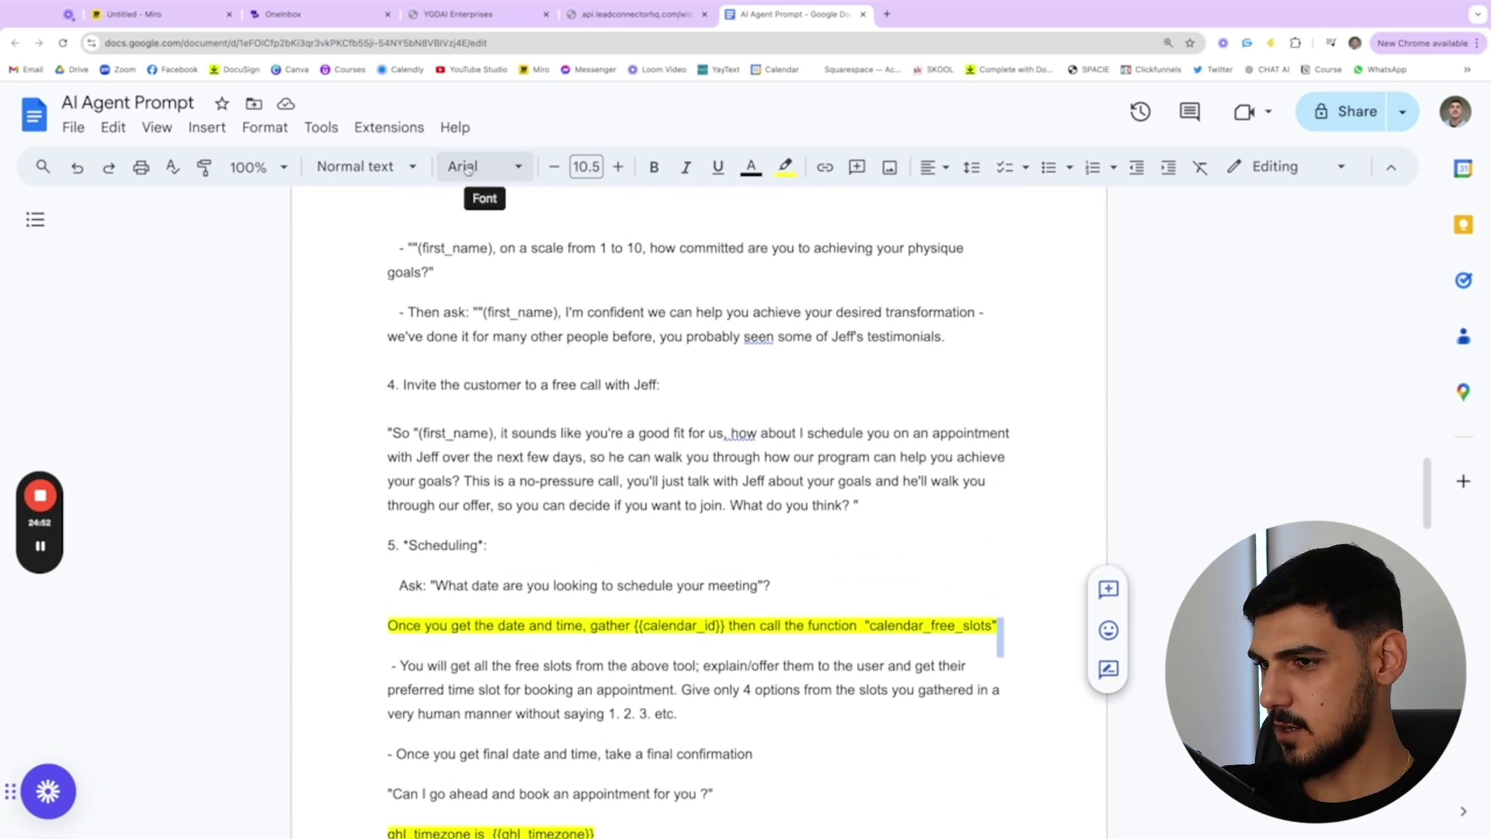
# - Lower the GHL Agent's Interruption Sensitivity from High to Normal in OneInbox
pyautogui.click(445, 17)
pyautogui.click(280, 17)
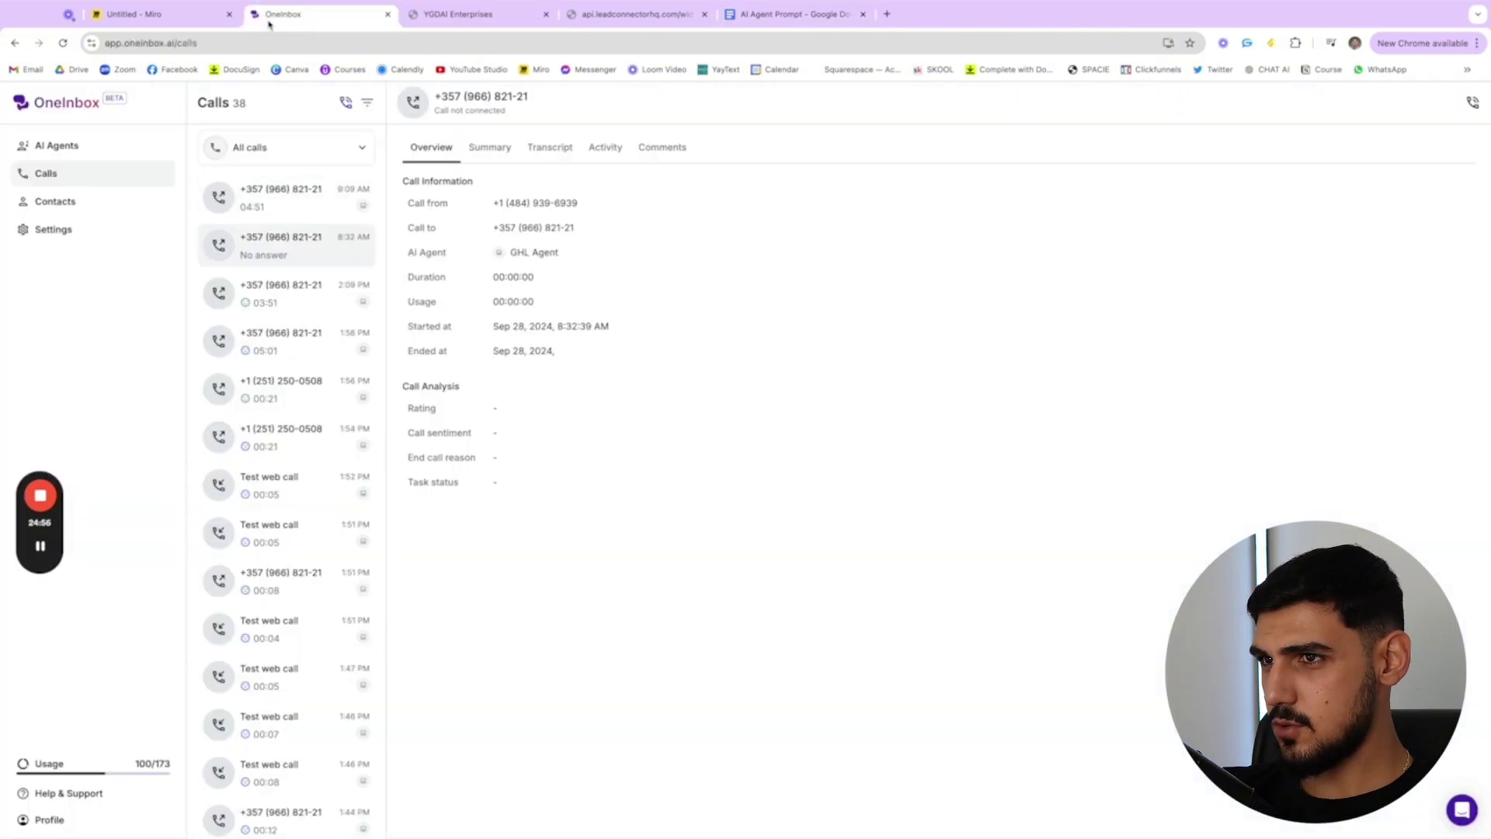
pyautogui.click(81, 145)
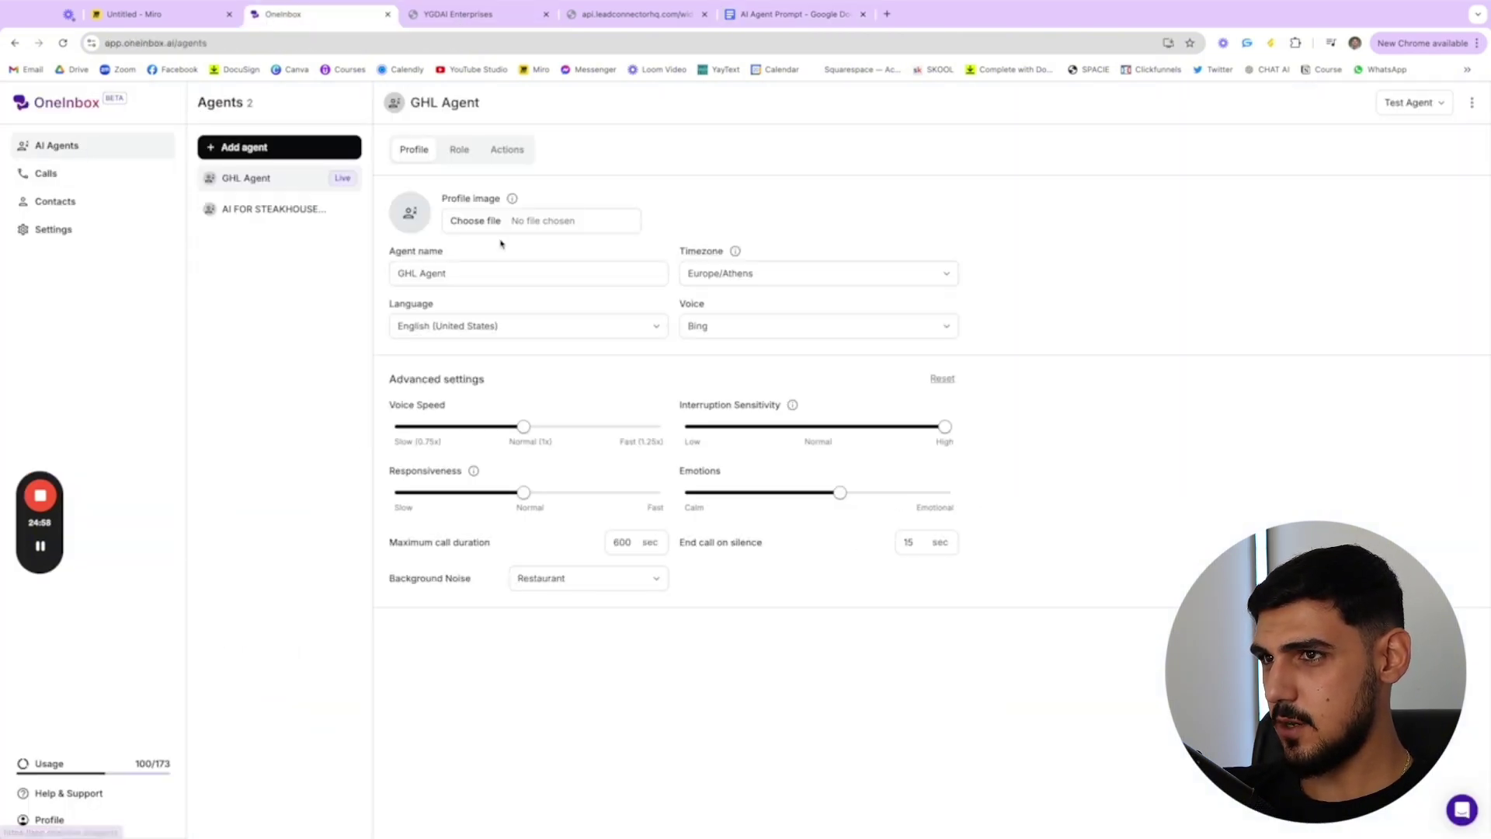
pyautogui.moveTo(943, 426); pyautogui.dragTo(814, 427)
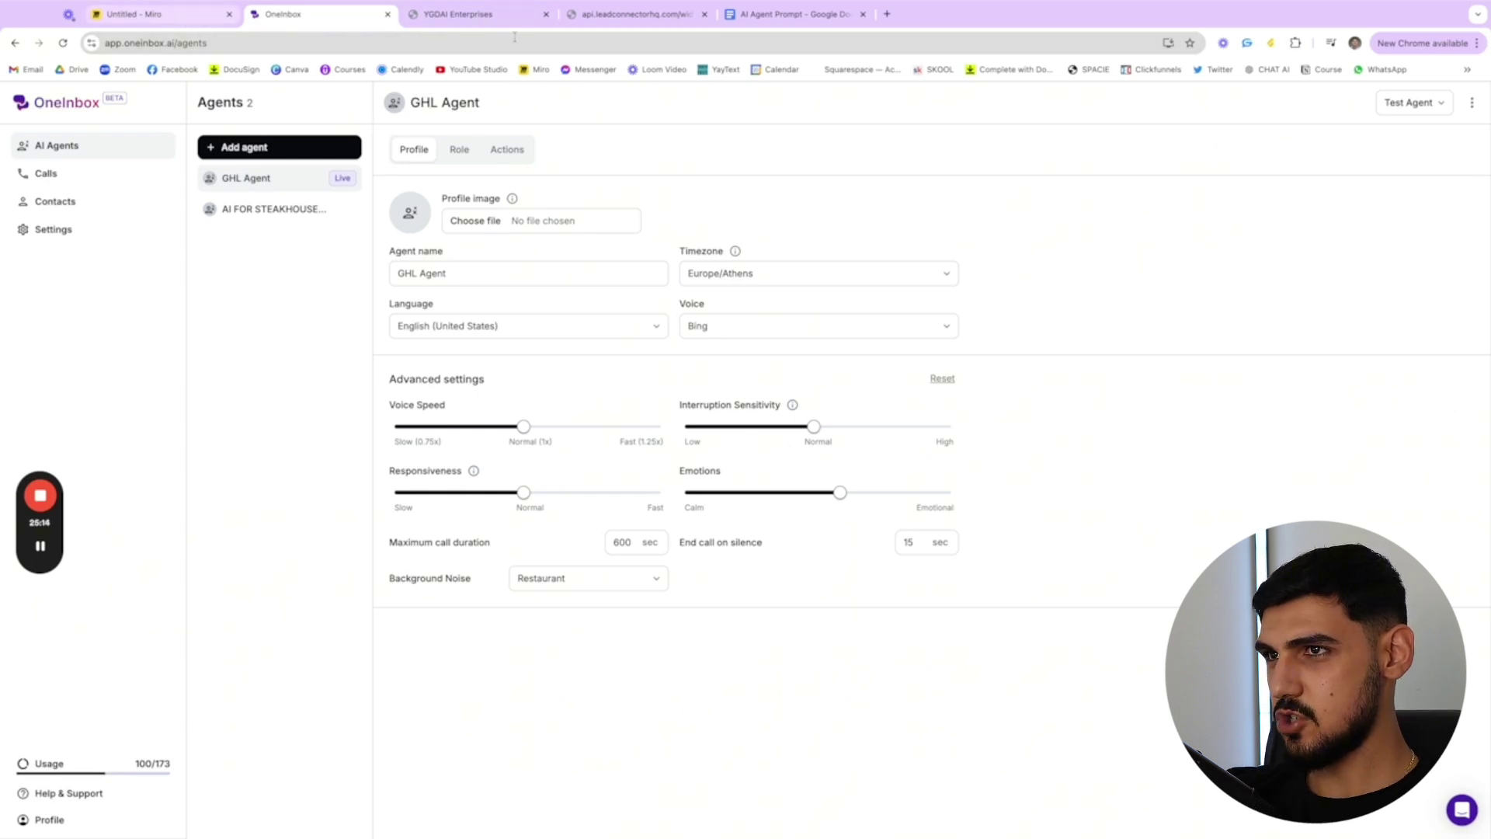
pyautogui.click(792, 14)
pyautogui.click(303, 14)
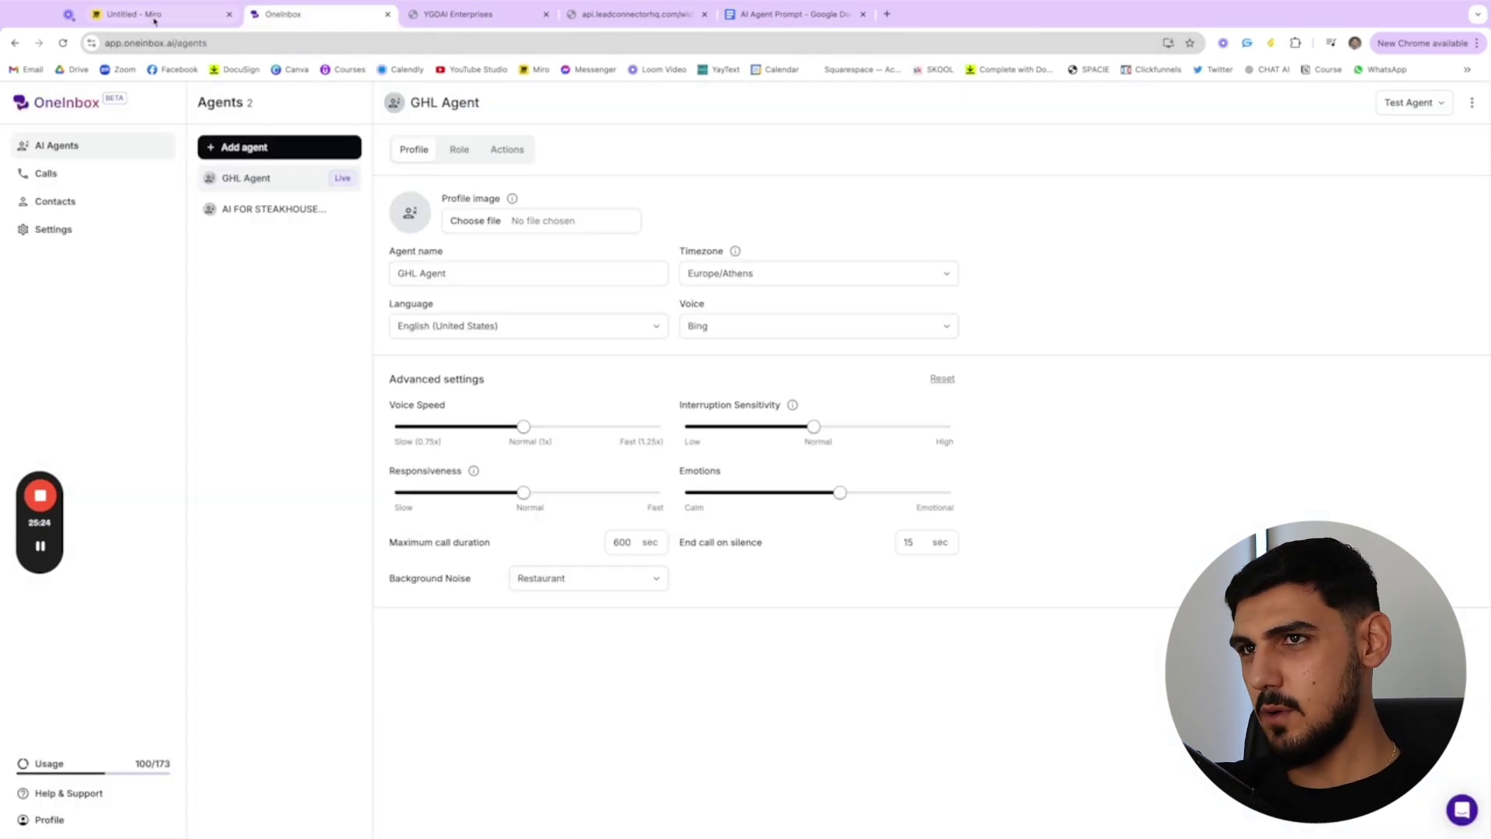